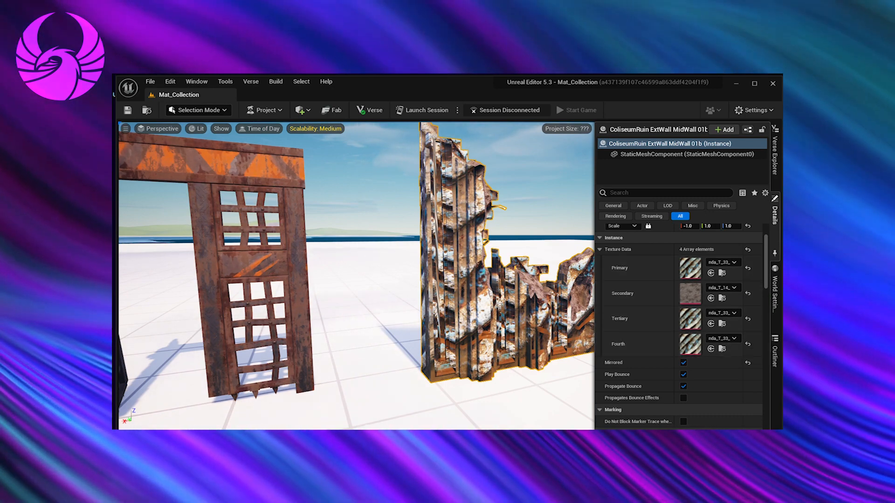
click(146, 443)
click(377, 276)
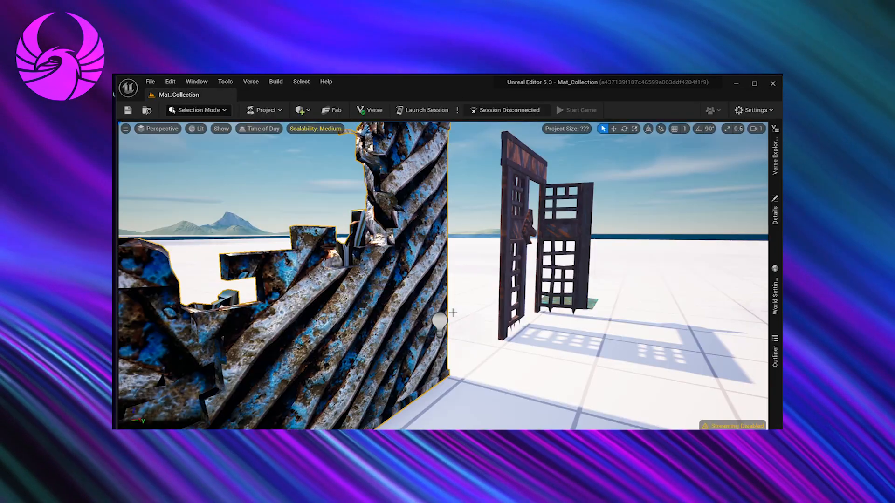
click(440, 320)
click(613, 130)
drag(450, 323, 419, 295)
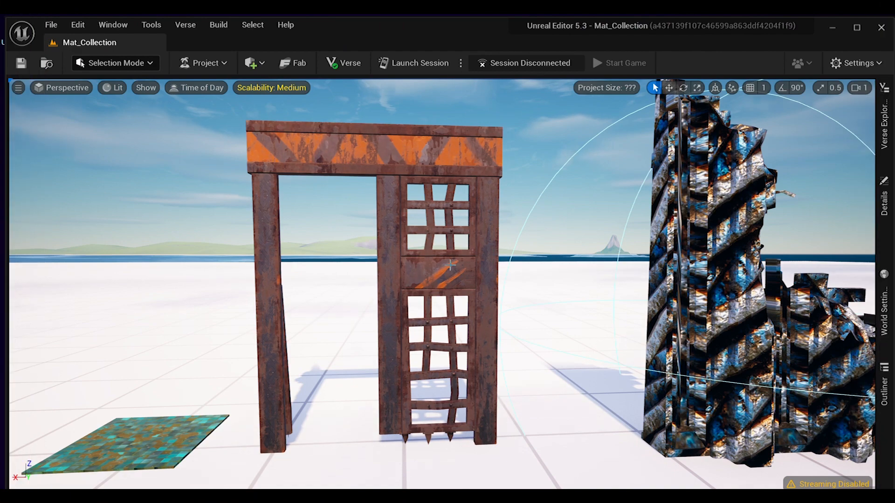
scroll(449, 265, down, 3)
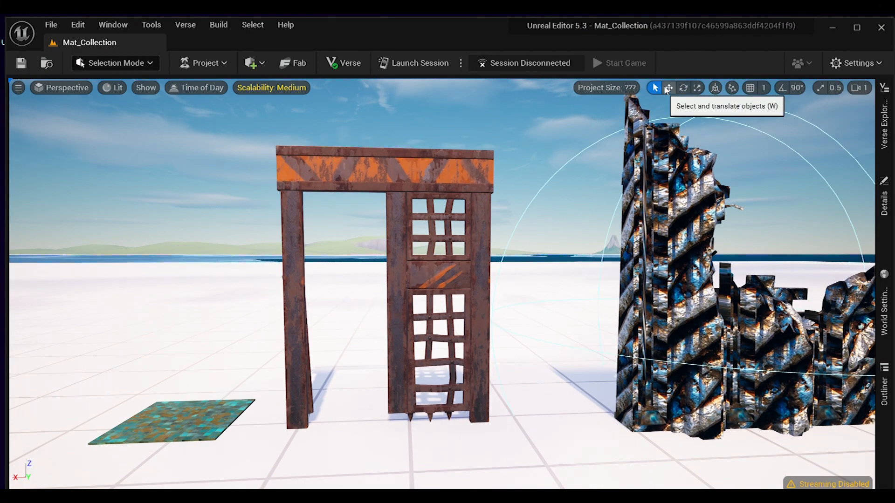
click(568, 121)
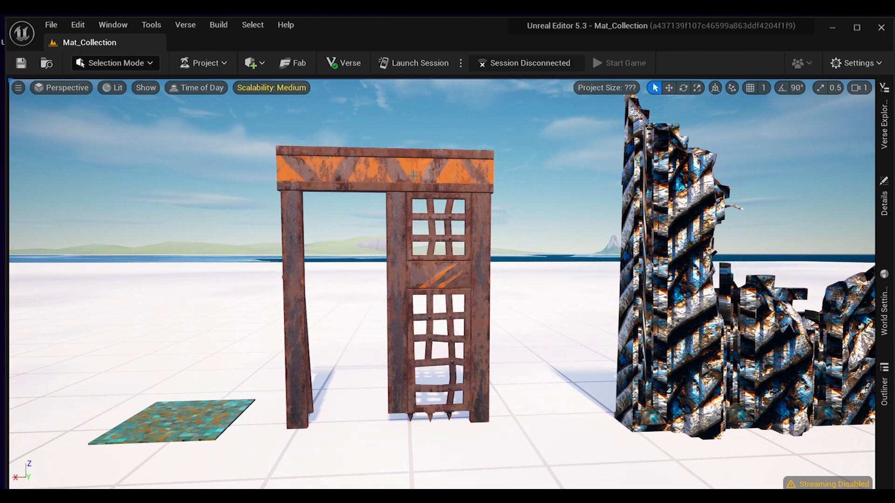
Select the rusty gate in the level and open the Textures folder inside Mat_Collection Content
click(398, 175)
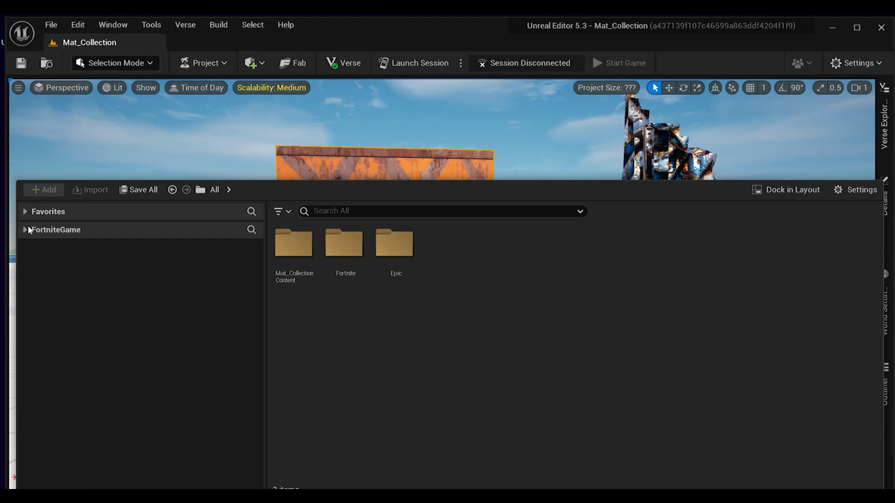
click(25, 230)
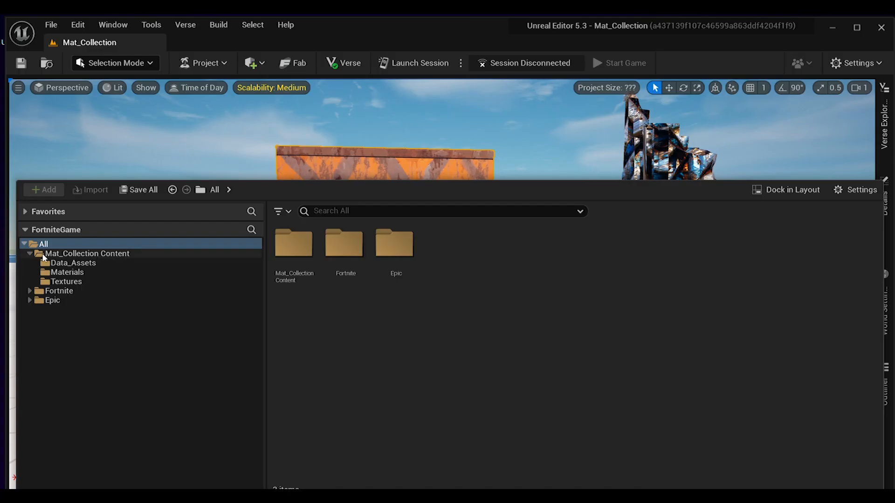
click(43, 255)
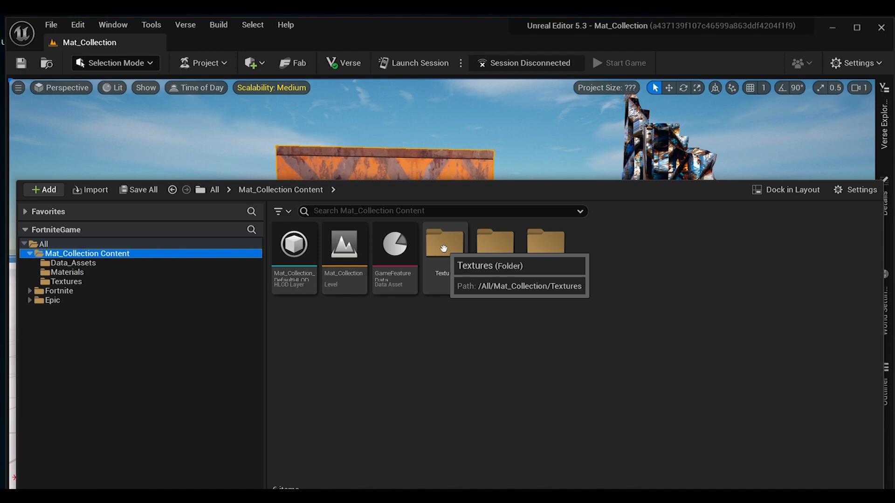
double_click(443, 248)
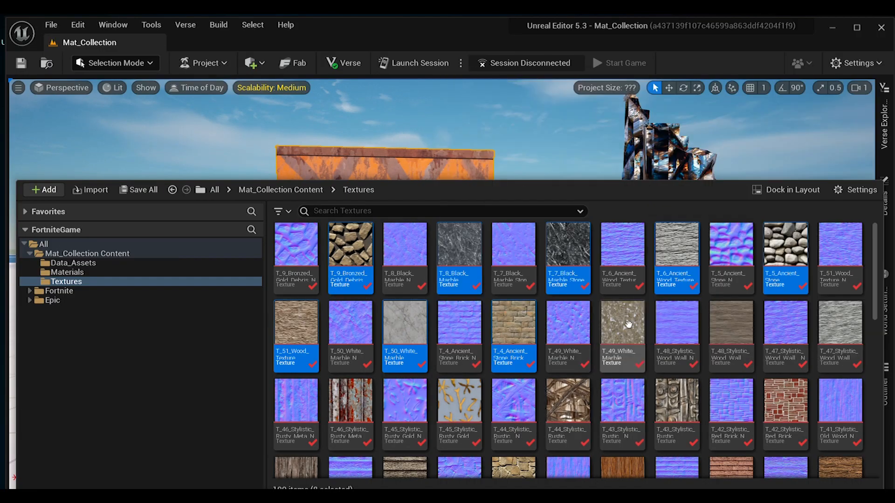
Create a material from the T_4_Ancient_Stone_Brick color texture and move it into the Materials folder
right_click(500, 313)
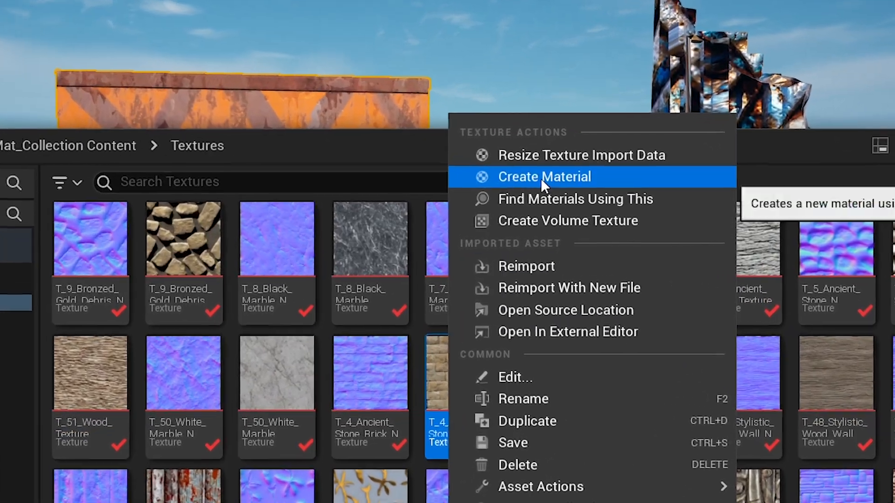
click(541, 177)
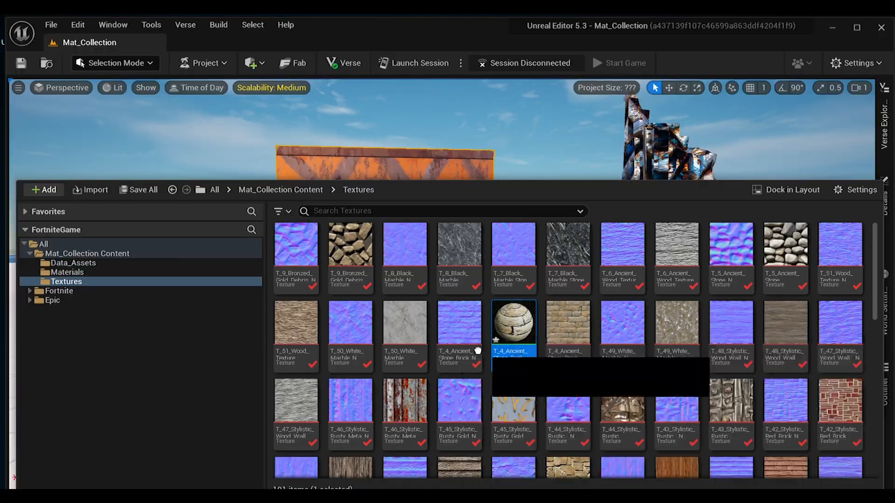
drag(513, 326, 93, 275)
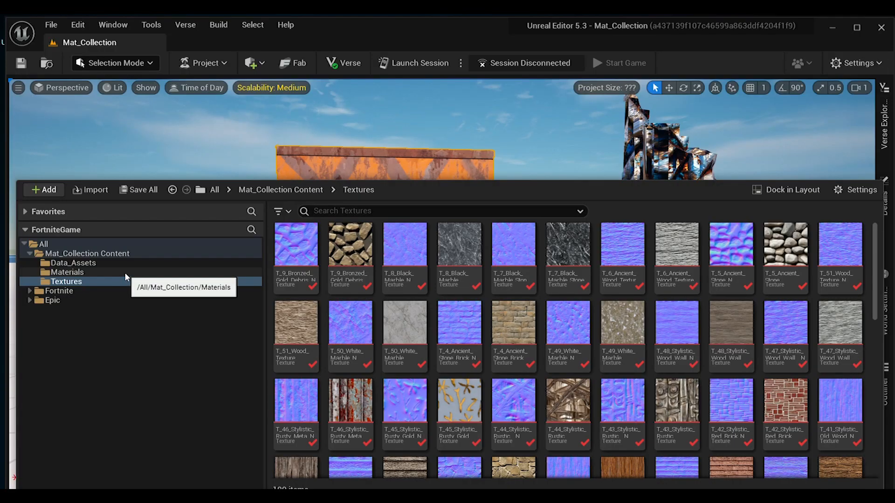
Open T_4_Ancient_Stone_Brick_Mat from the Materials folder and move its Texture Sample node farther away from the material output node
click(133, 273)
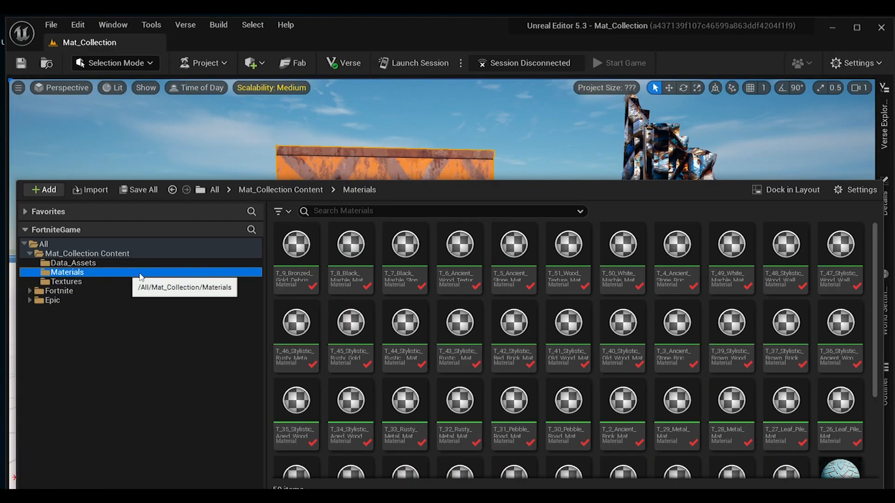
mouse_move(874, 239)
mouse_down()
mouse_move(874, 344)
mouse_move(868, 231)
mouse_up()
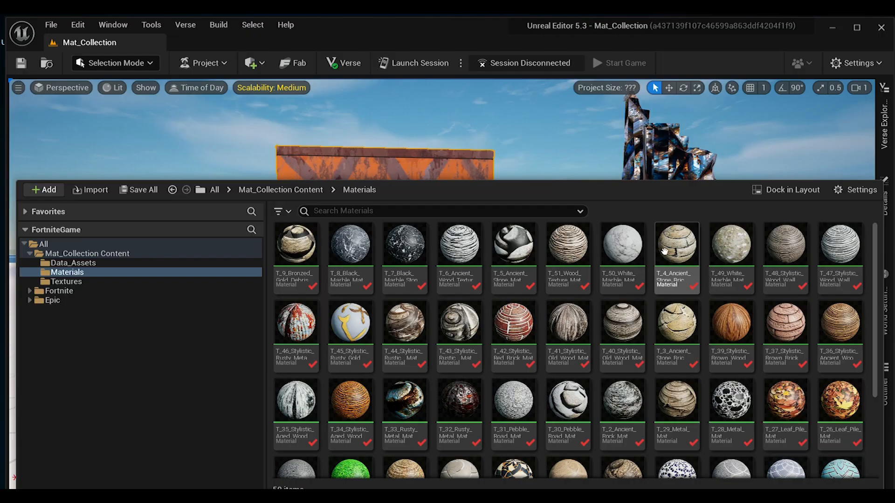
mouse_move(676, 256)
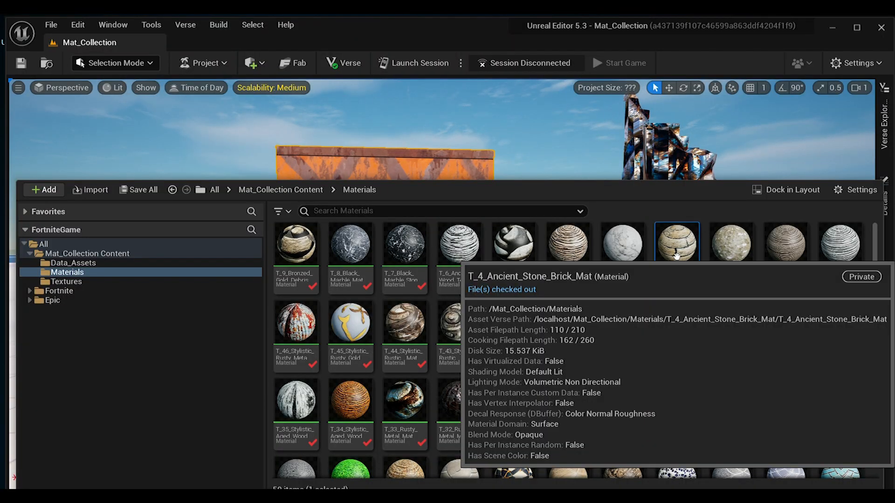
double_click(677, 255)
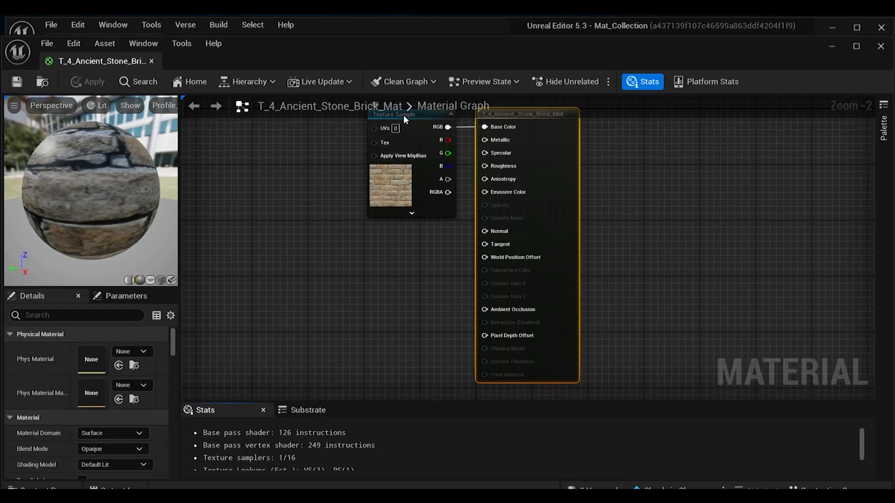
scroll(404, 116, down, 1)
drag(404, 115, 324, 132)
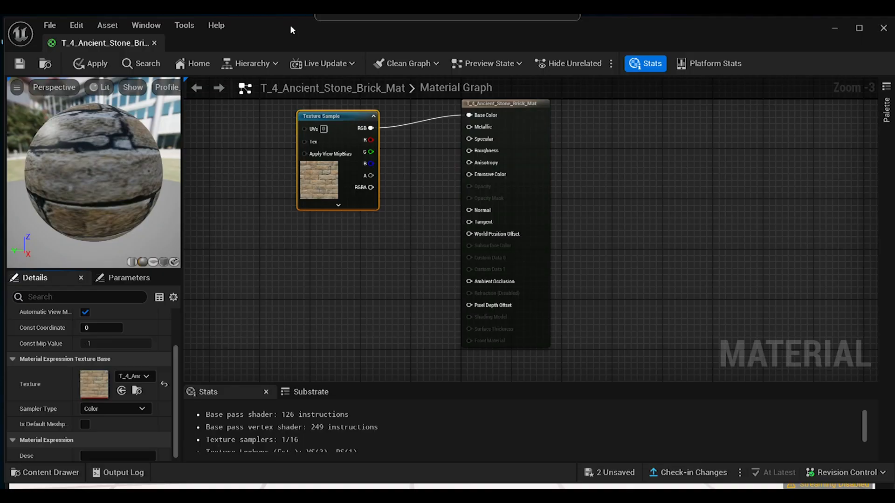
Search the Textures folder for "4" and add the T_4_Ancient_Stone_Brick_N normal texture to the material graph below the existing Texture Sample
click(44, 473)
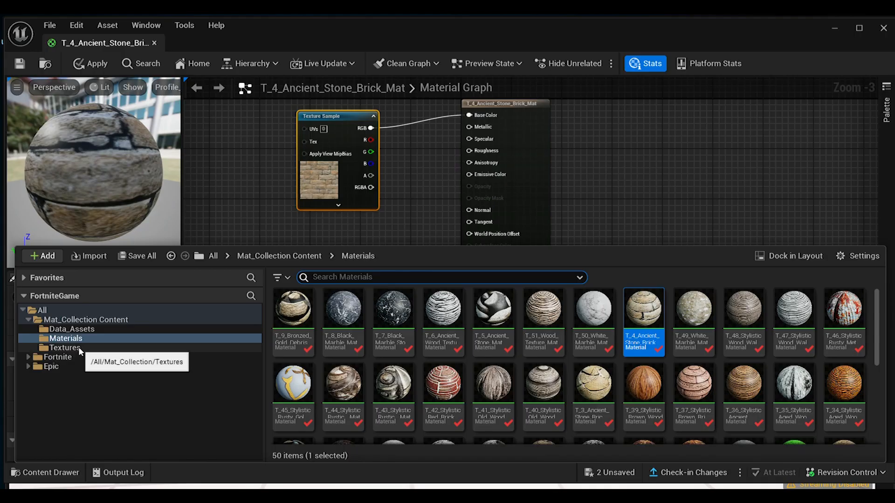
click(79, 348)
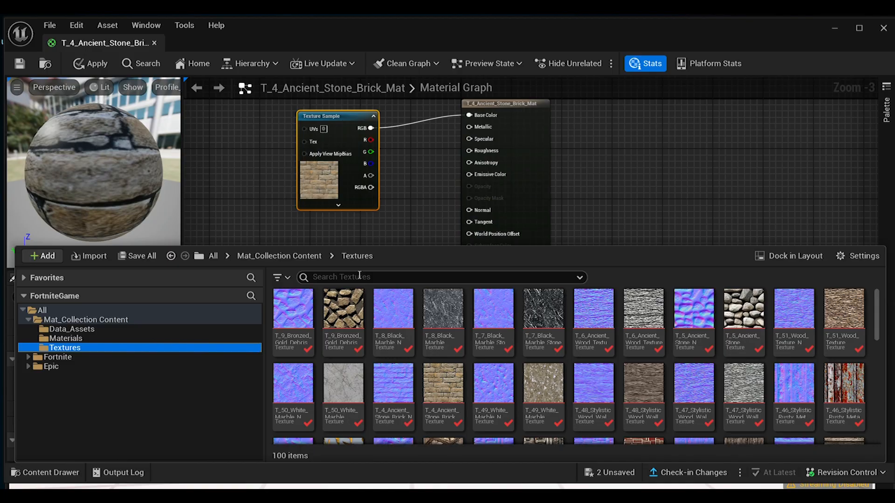
text(4)
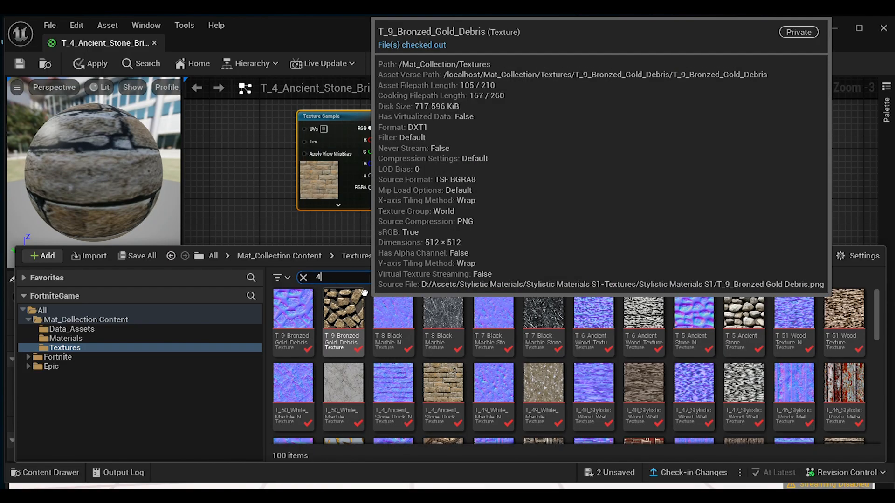
click(306, 322)
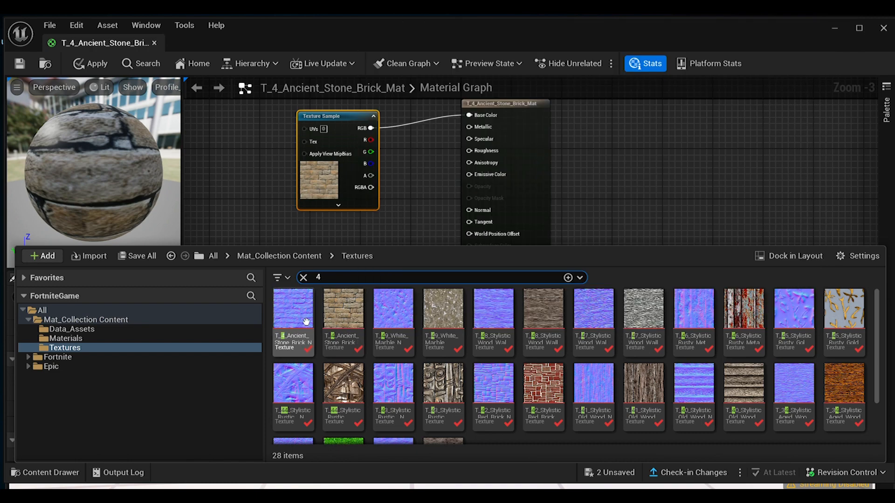
drag(317, 322, 315, 245)
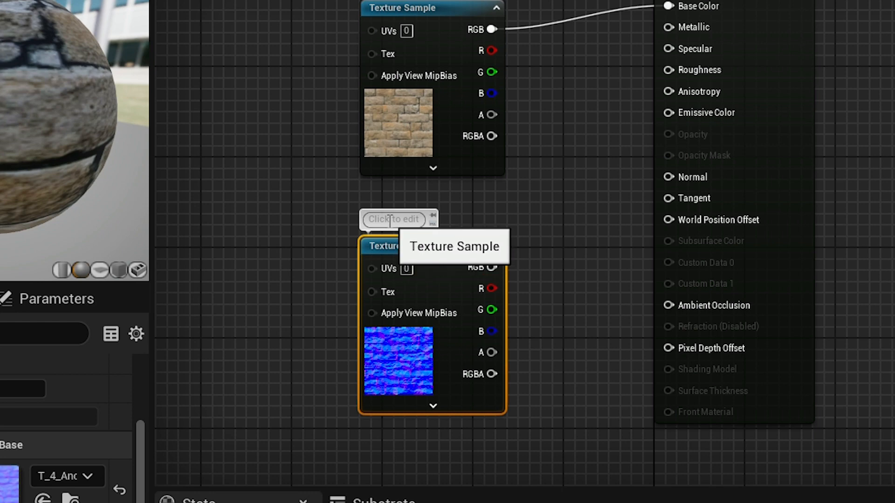
Label the normal map's Texture Sample node with the comment "Bump Map"
click(389, 218)
text(Bu)
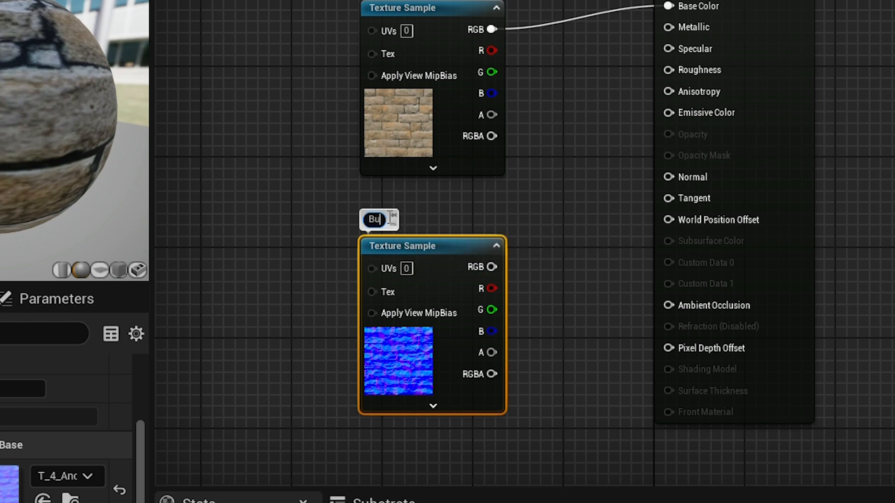
text(mp Mpp Map)
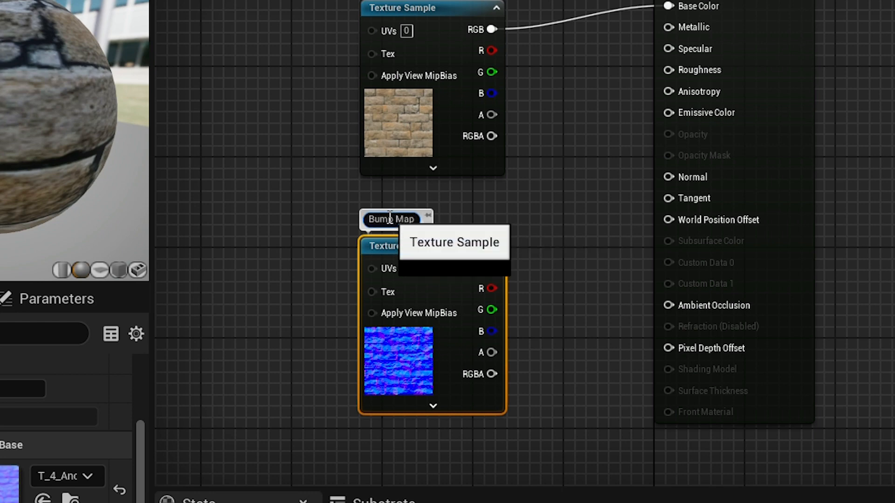
key(Return)
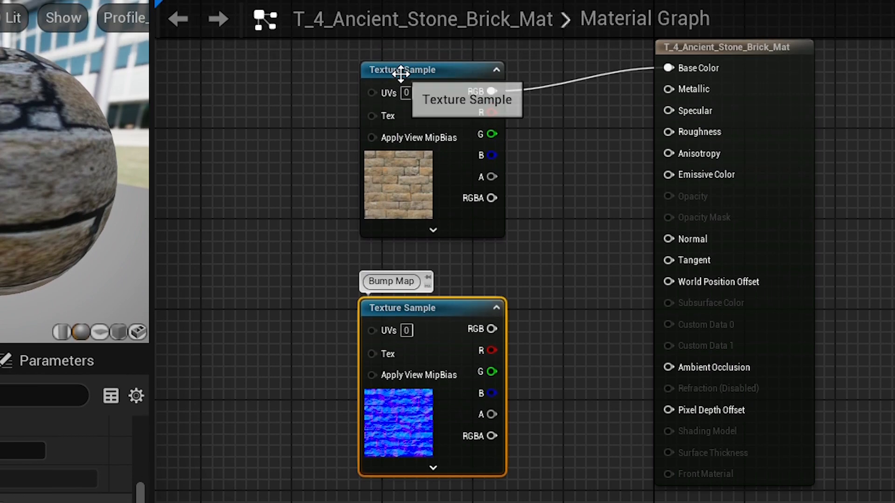
Nudge the brick color Texture Sample node down and label it with the comment "Texture"
drag(400, 11, 398, 23)
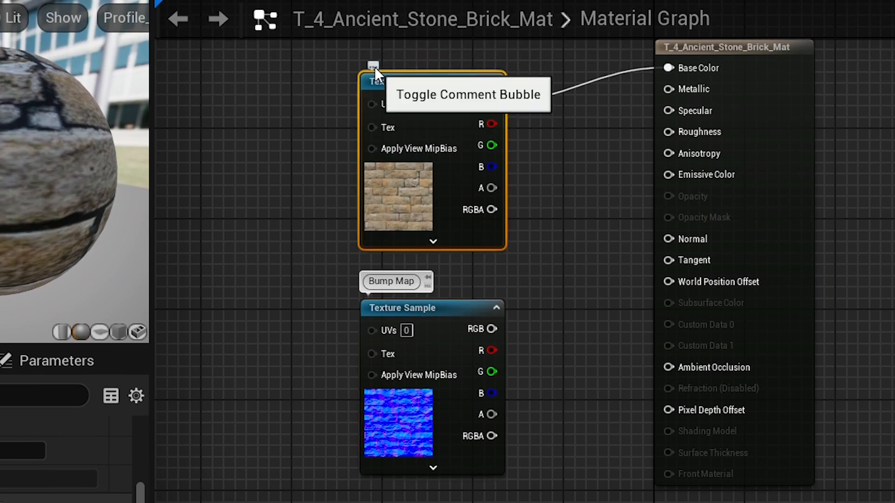
click(374, 66)
click(385, 56)
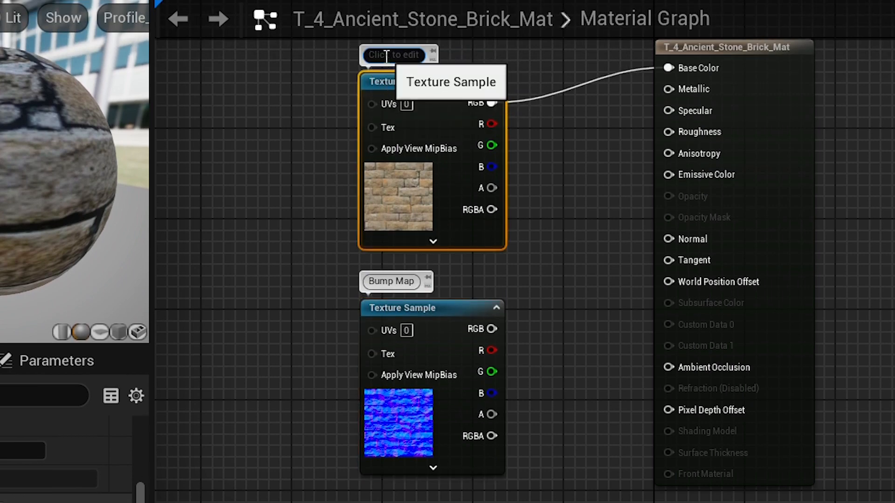
text(Texture)
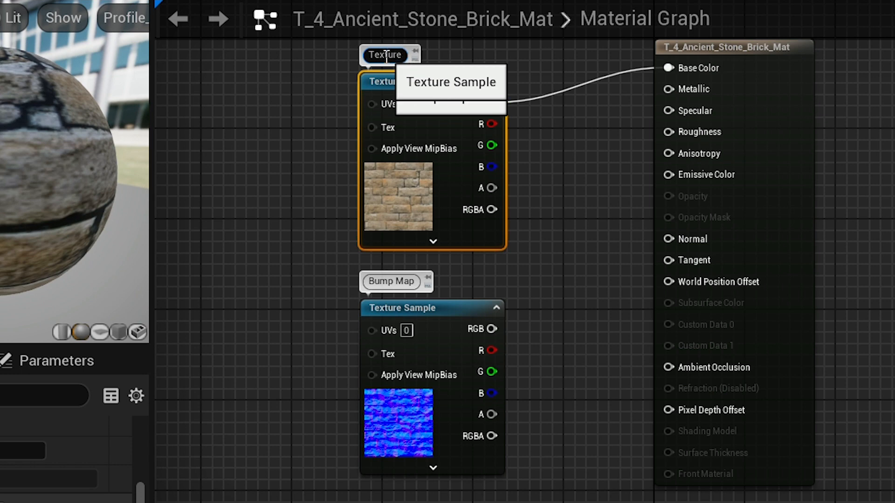
key(Return)
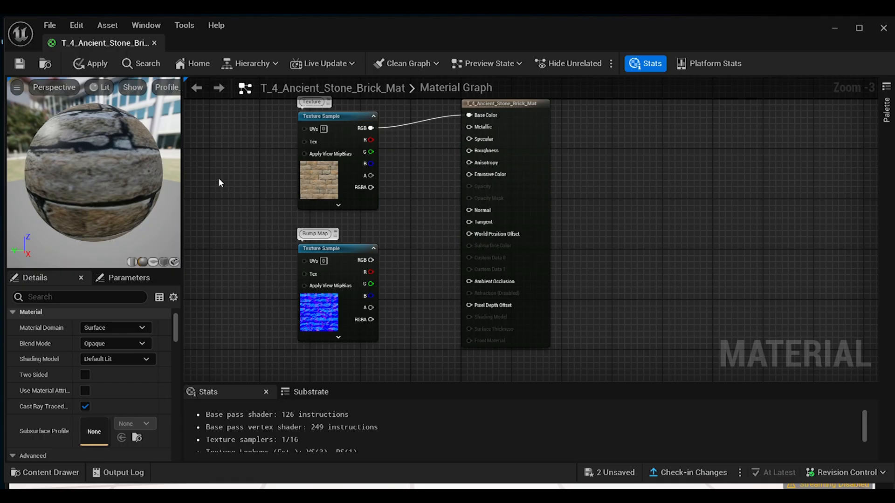
Add a TextureCoordinate node to the graph and position it beside the two Texture Sample nodes
right_click(220, 181)
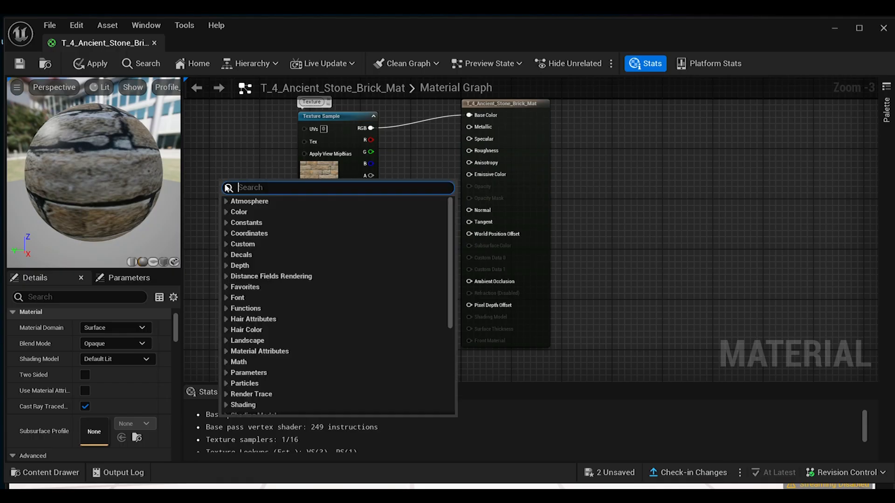
text(coordinate)
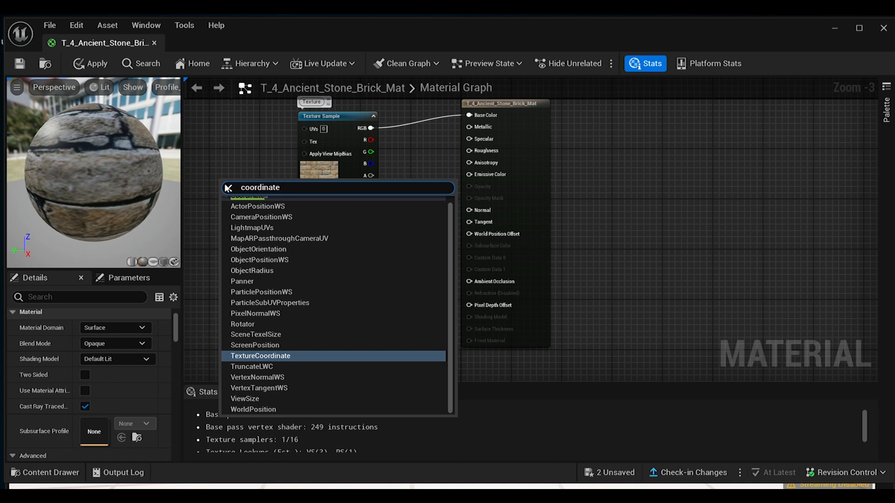
click(261, 357)
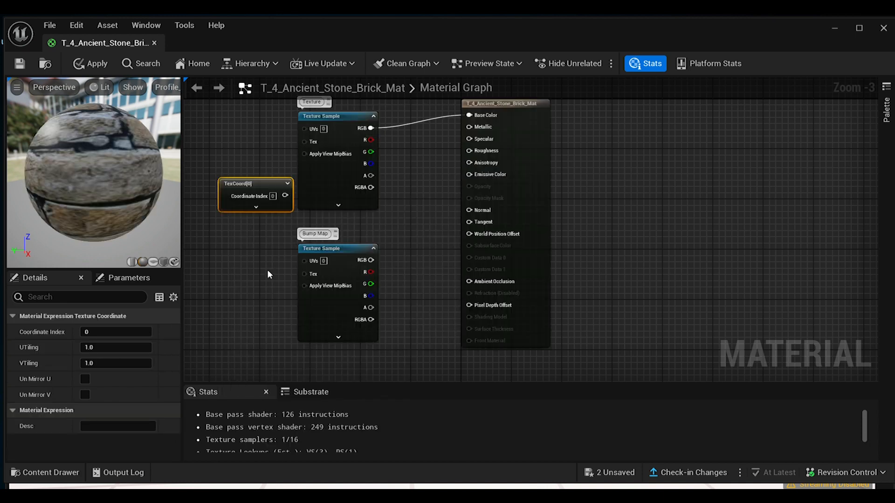
drag(251, 186, 243, 195)
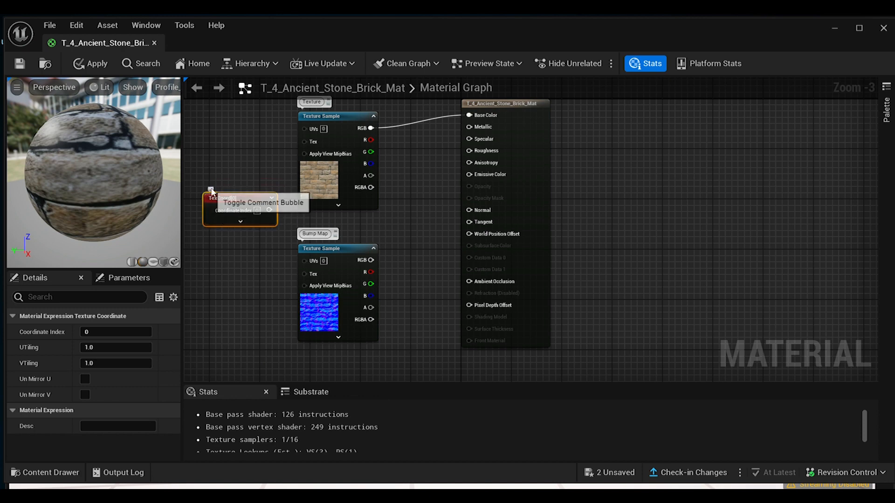
Comment the TexCoord node as "Used to Scale Texture" and move it slightly farther from the Texture Sample nodes
click(215, 189)
text(Used to Scale Texture)
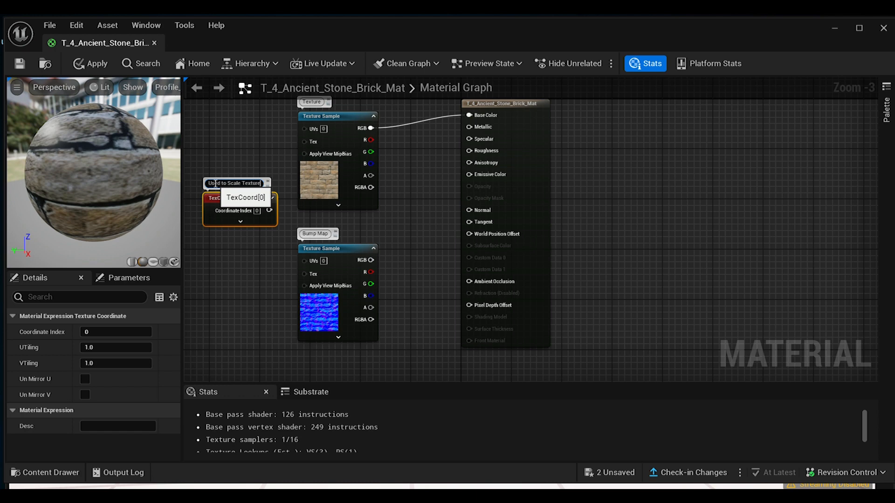
key(Return)
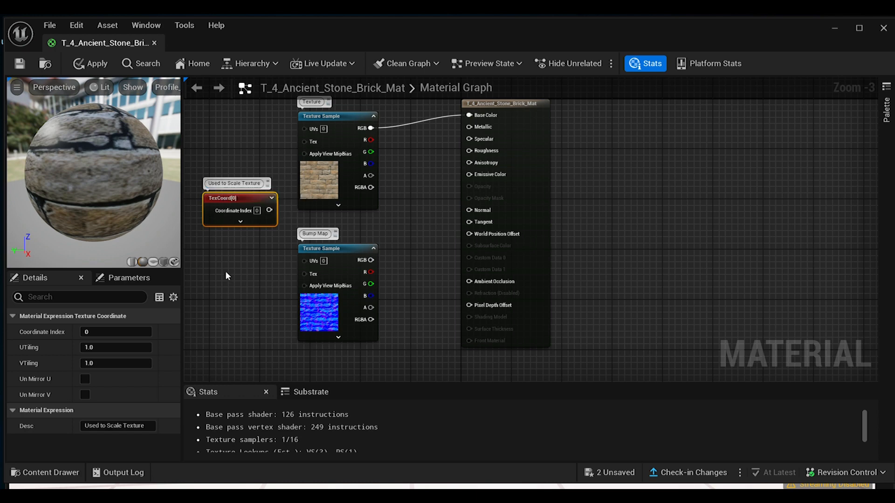
drag(233, 199, 220, 199)
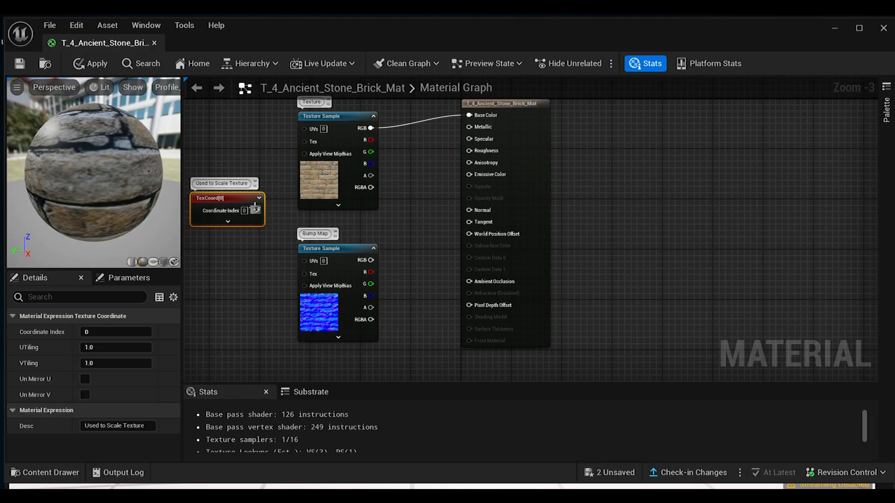
Connect the TexCoord output to the UVs inputs of both Texture Sample nodes and preview the material on a cube
drag(256, 211, 303, 259)
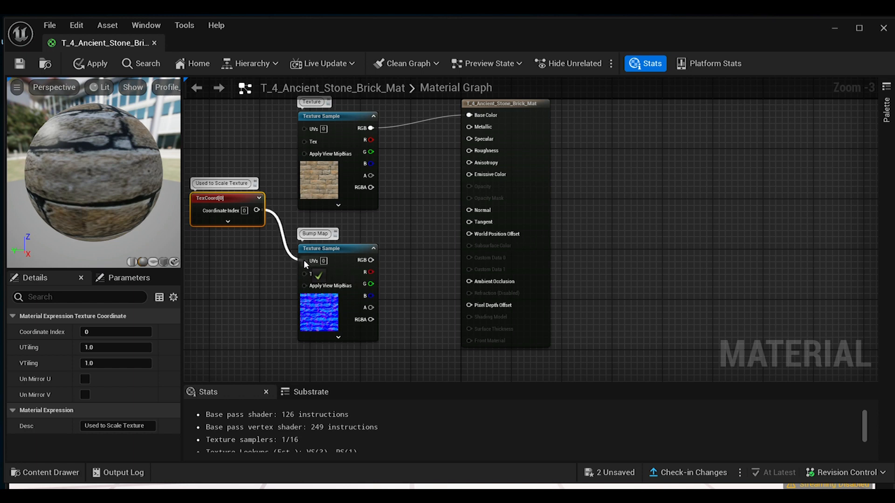
drag(256, 211, 305, 128)
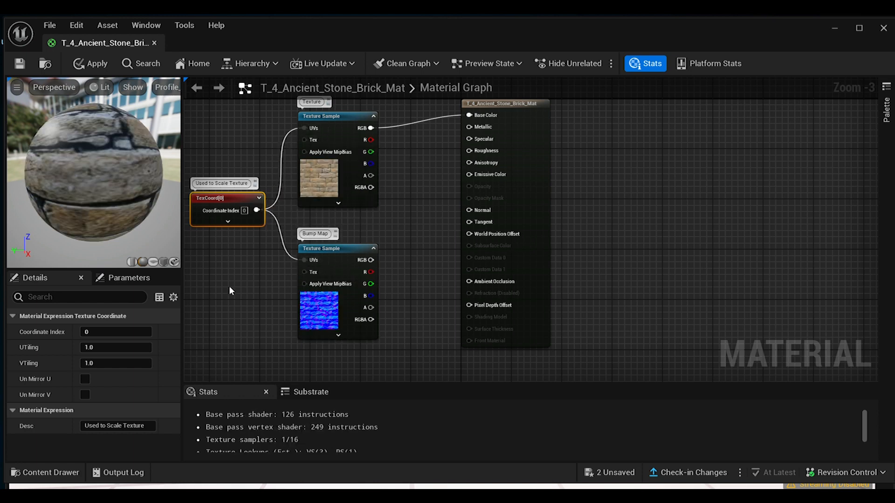
click(153, 261)
drag(116, 166, 84, 176)
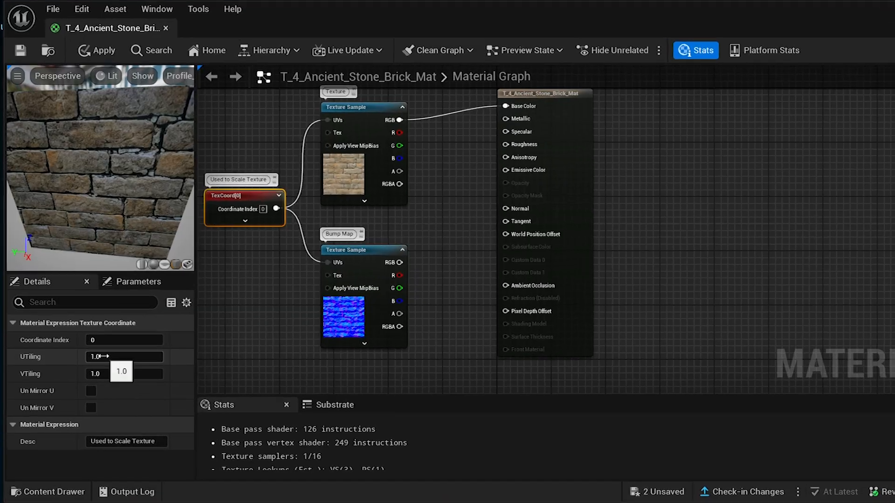
Set UTiling and VTiling of the TexCoord node to 3 and inspect the scaled bricks in the preview
click(94, 346)
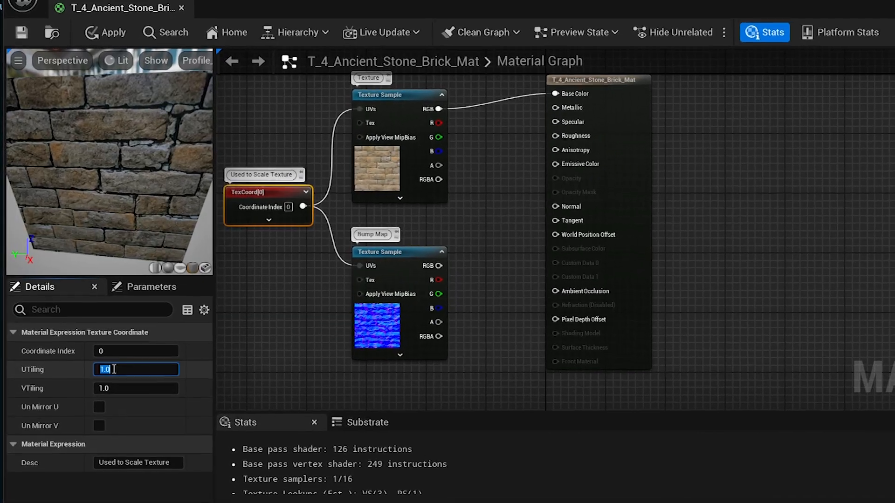
text(3)
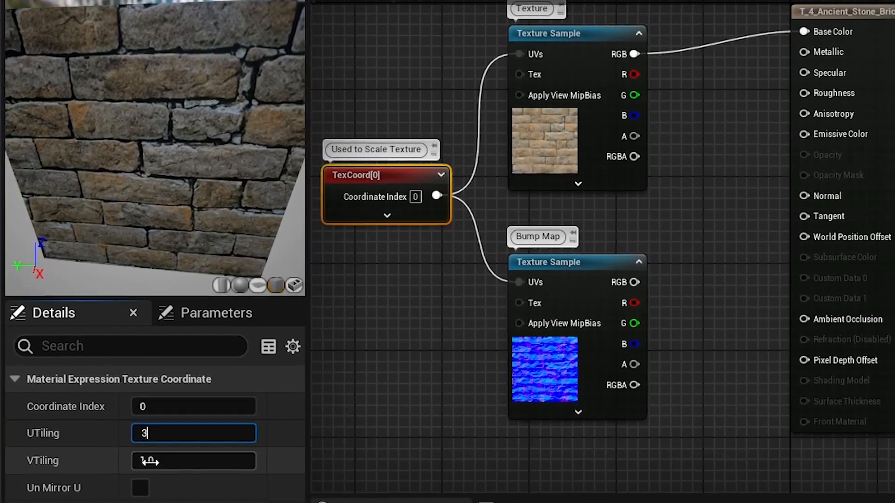
click(149, 461)
text(3)
key(Return)
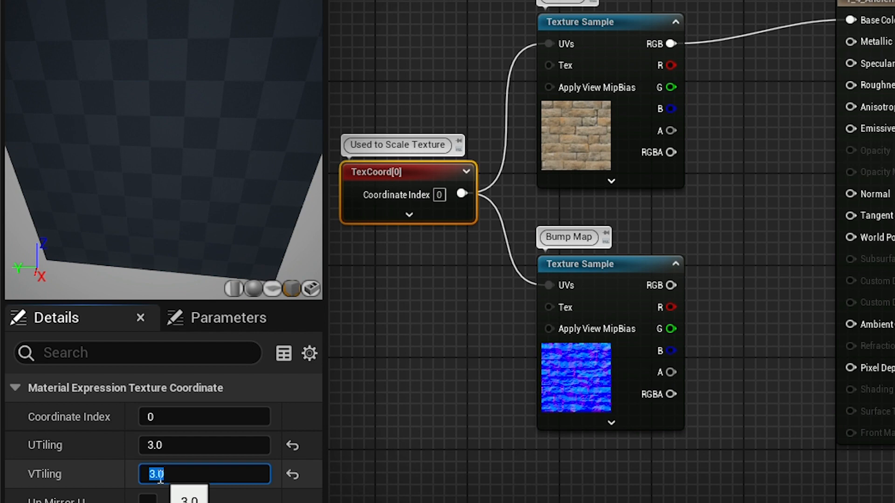
drag(227, 73, 152, 66)
Set both UTiling and VTiling of the TexCoord node to 1 and view the cube from another angle
click(154, 446)
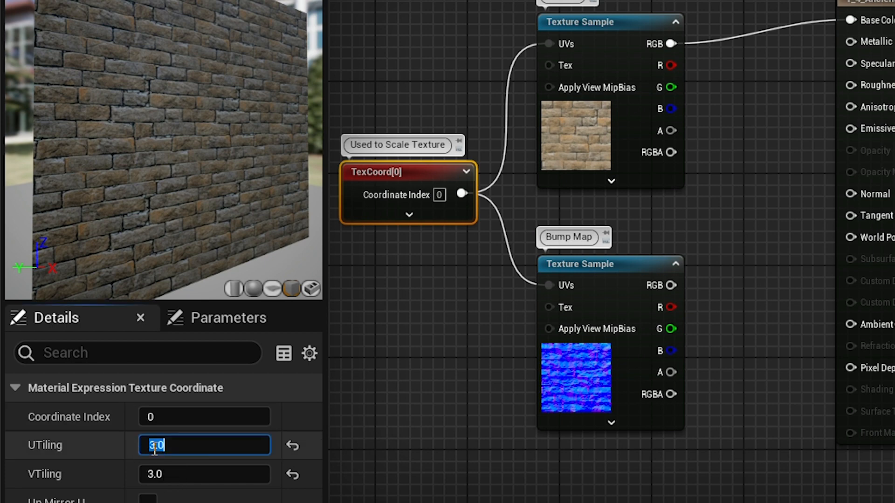
text(1)
text(1)
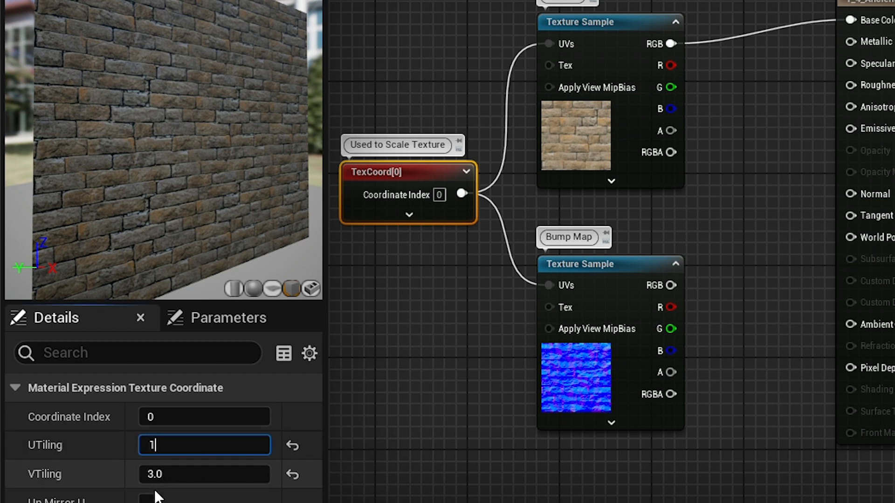
click(156, 476)
text(1)
key(Return)
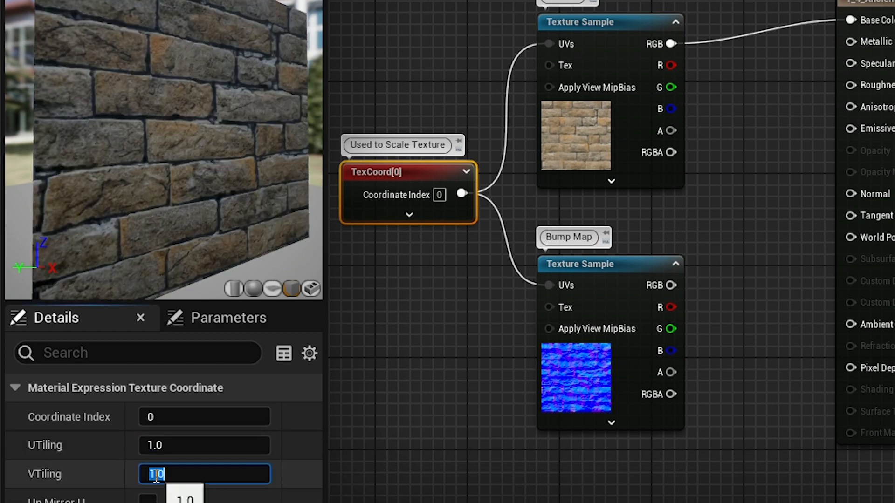
drag(136, 206, 164, 194)
Set the TexCoord node's UTiling to 5 and VTiling to 15, and inspect the stretched bricks on the preview cube
click(159, 446)
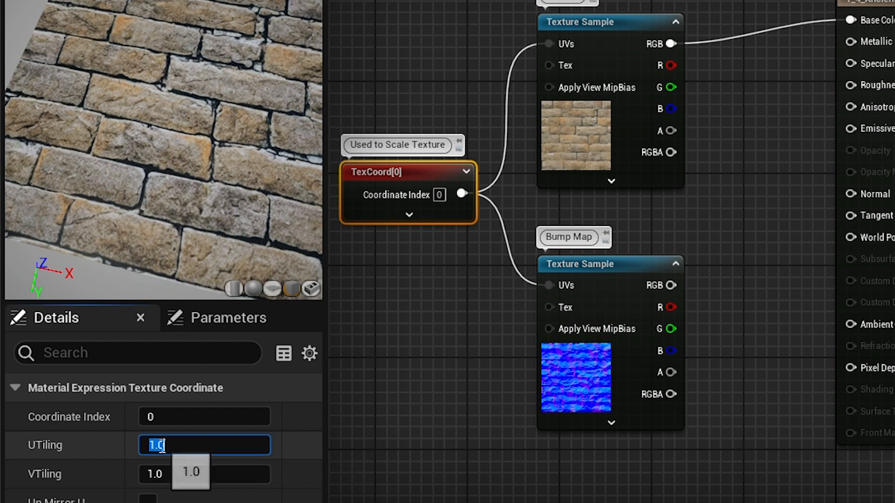
text(5)
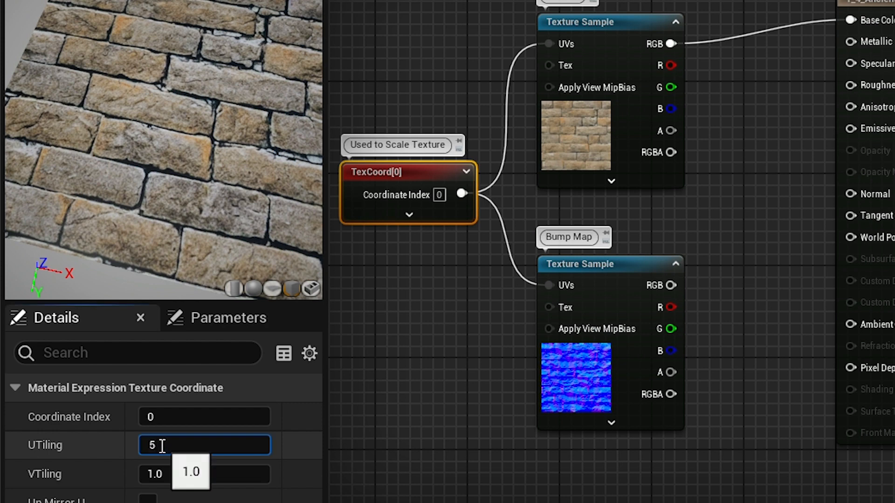
key(Return)
click(156, 474)
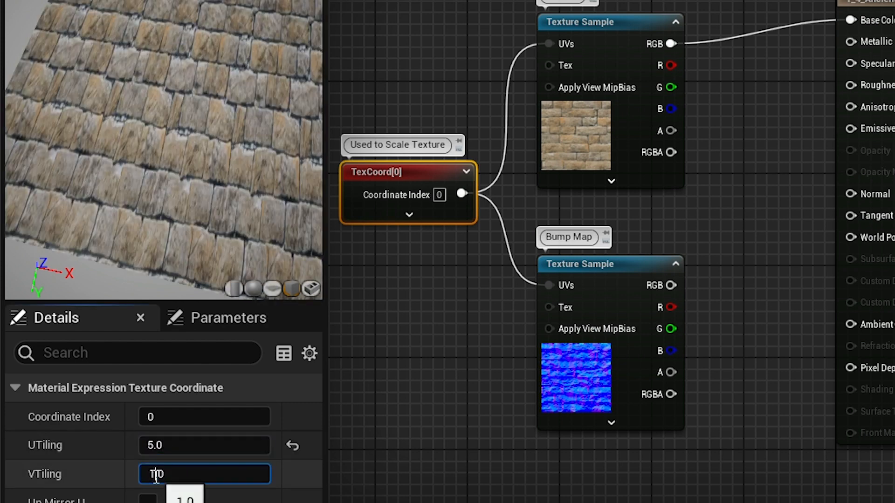
text(15)
key(Return)
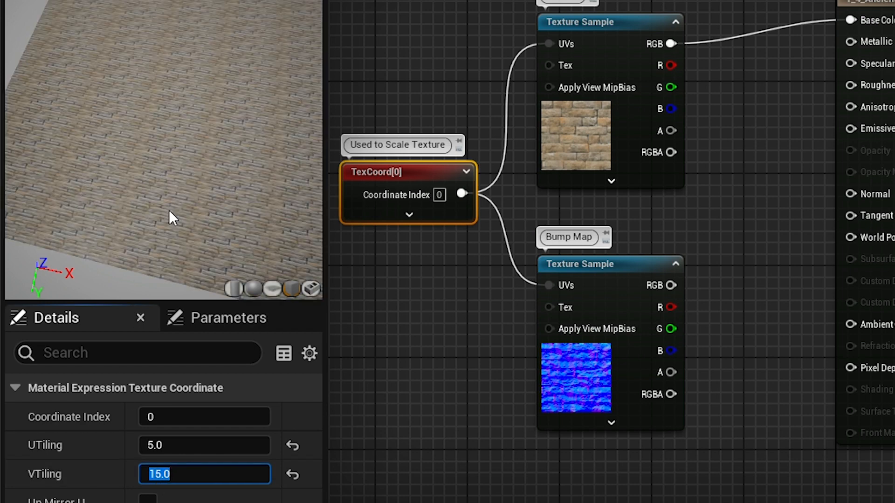
drag(163, 149, 175, 116)
drag(168, 230, 130, 222)
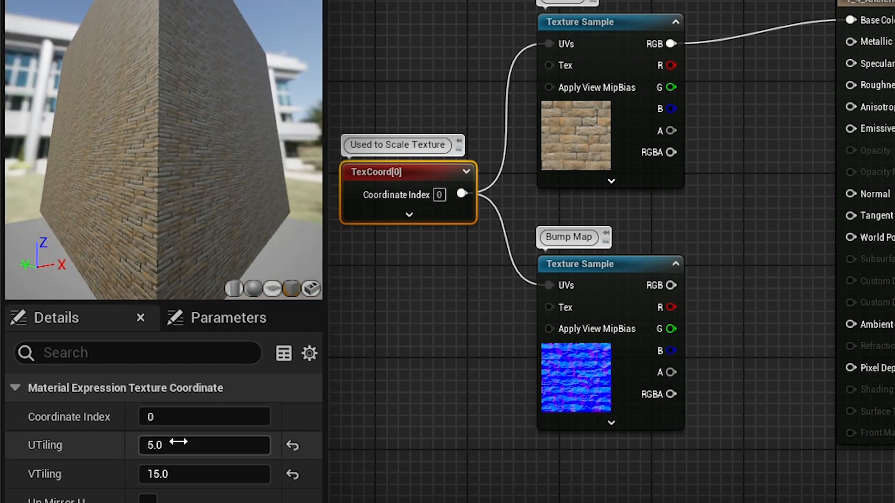
Reset UTiling and VTiling of the TexCoord node to their defaults and check the flat brick surface in the preview
click(298, 447)
click(296, 471)
drag(214, 261, 82, 286)
drag(200, 112, 209, 155)
drag(189, 95, 143, 60)
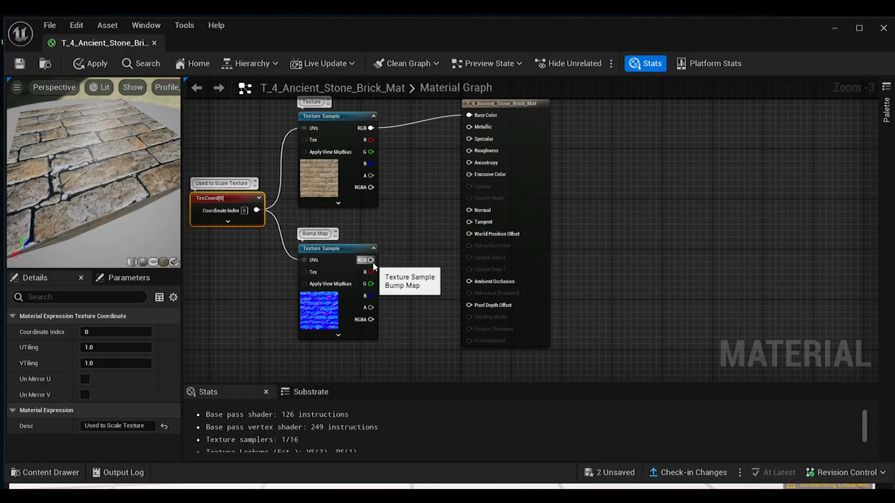
Connect the RGB output of the Bump Map Texture Sample to the material's Normal input
click(347, 252)
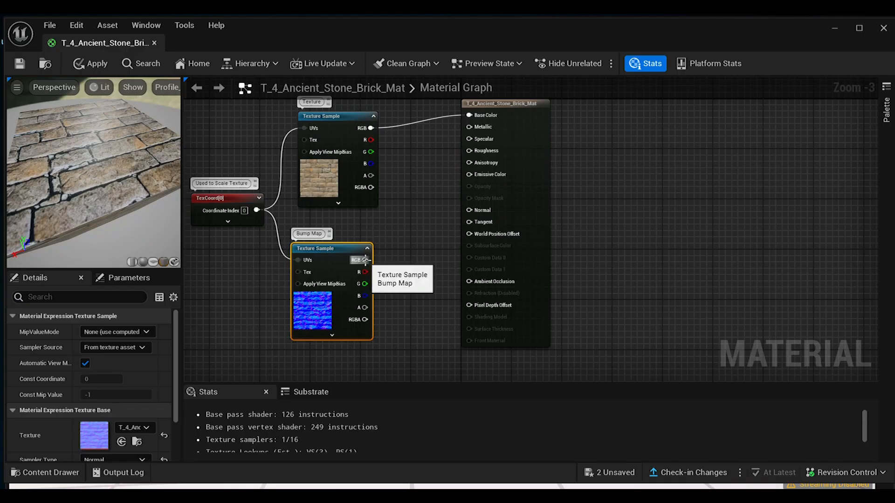
drag(364, 260, 469, 211)
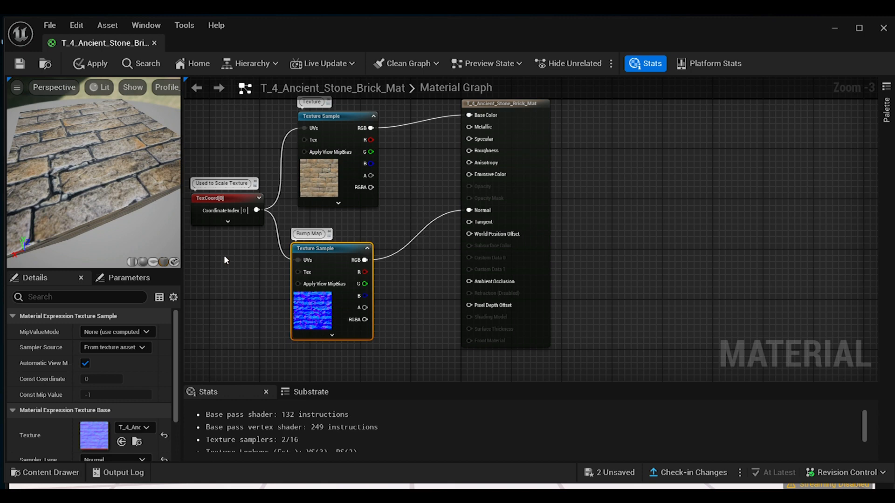
drag(104, 196, 107, 149)
Preview the bump-mapped material on a sphere, a cylinder and a cube
click(140, 257)
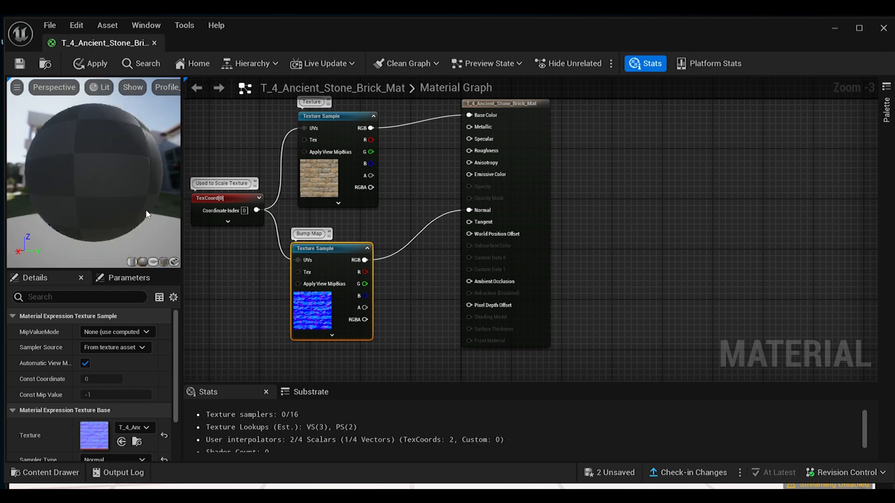
mouse_move(130, 232)
mouse_down()
mouse_move(121, 232)
mouse_move(130, 232)
mouse_up()
click(133, 262)
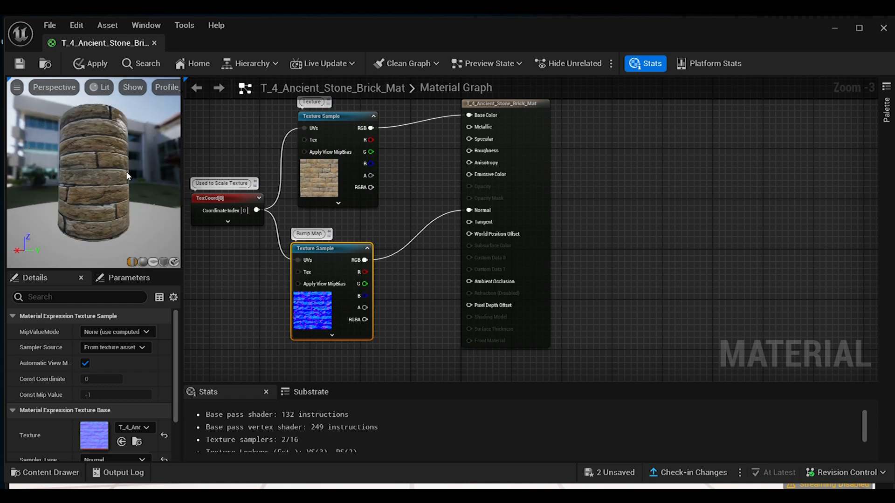
drag(93, 186, 121, 186)
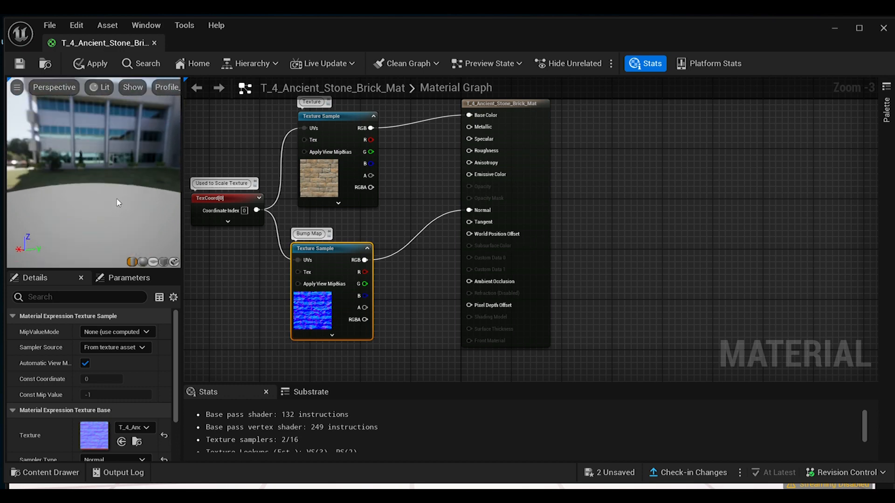
click(164, 262)
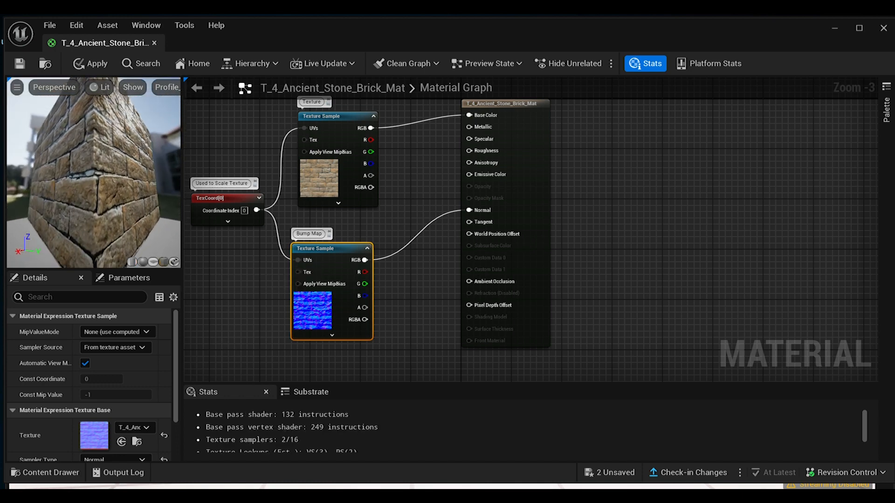
Widen the material preview viewport and inspect the brick relief around the cube
drag(182, 165, 368, 155)
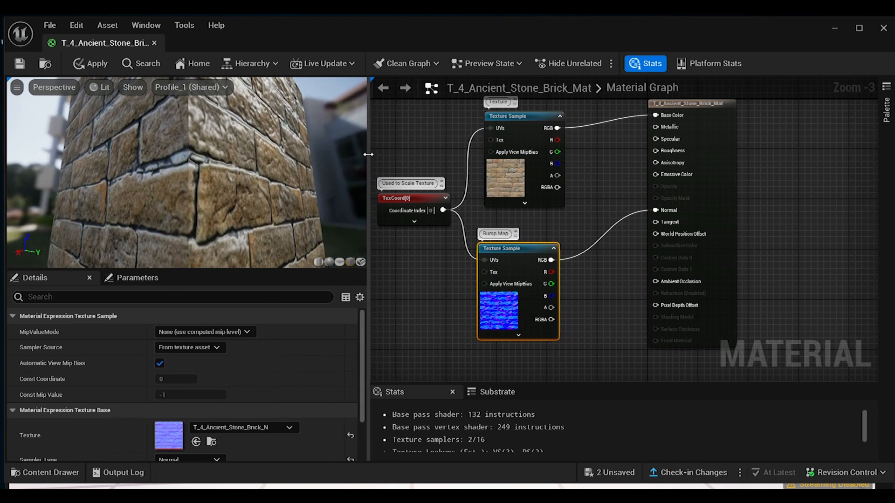
drag(286, 170, 154, 171)
drag(368, 147, 295, 146)
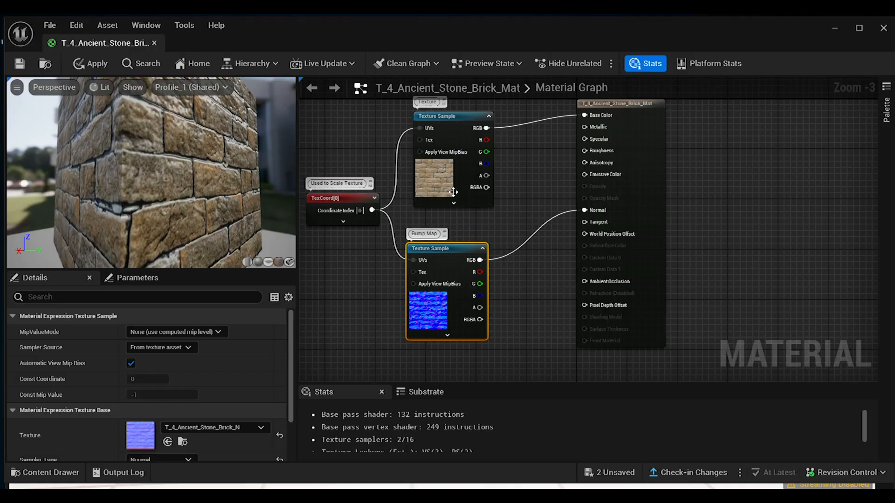
Enable Two Sided for the T_4_Ancient_Stone_Brick_Mat material and check both faces on a preview plane
click(619, 106)
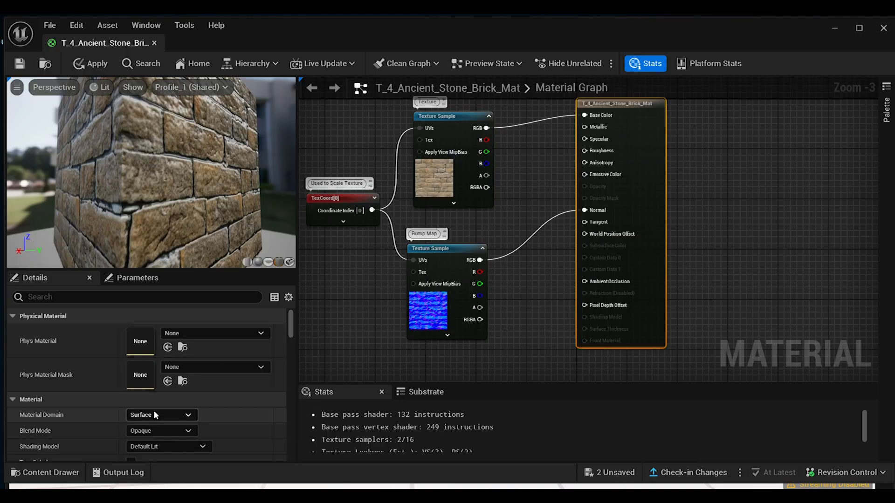
scroll(153, 410, down, 3)
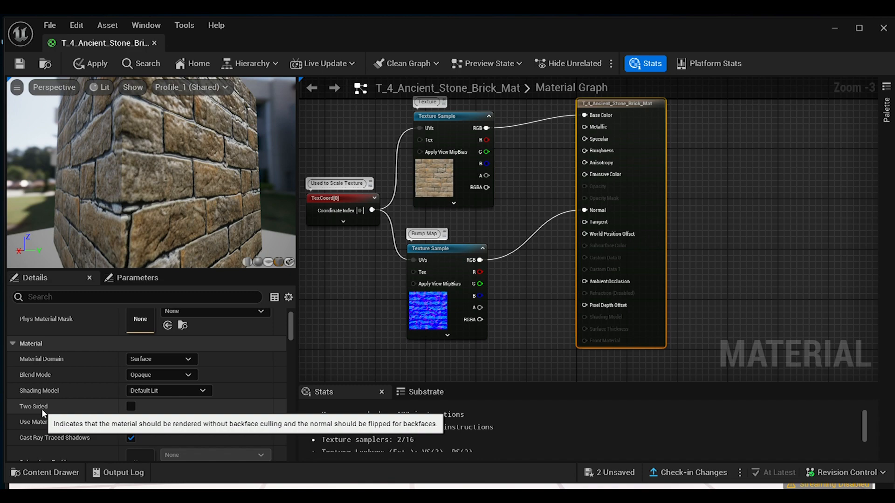
click(129, 406)
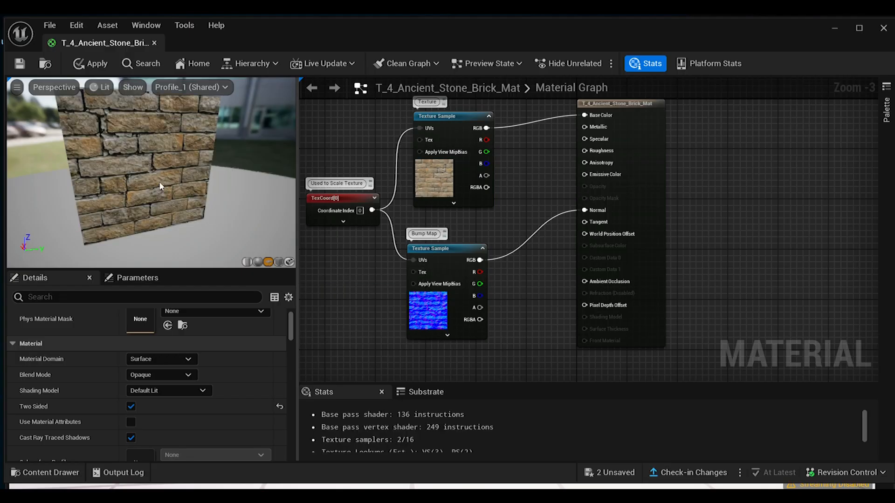
drag(116, 172, 294, 170)
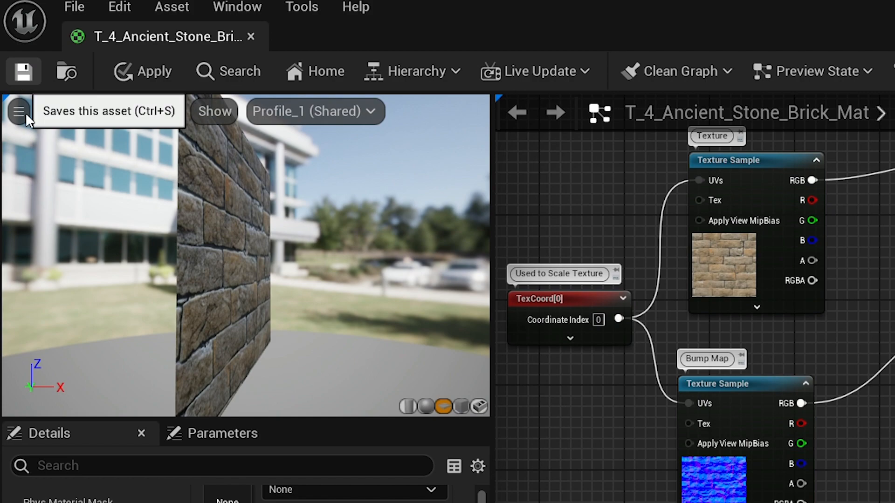
Save the T_4_Ancient_Stone_Brick_Mat material and close its editor
click(23, 71)
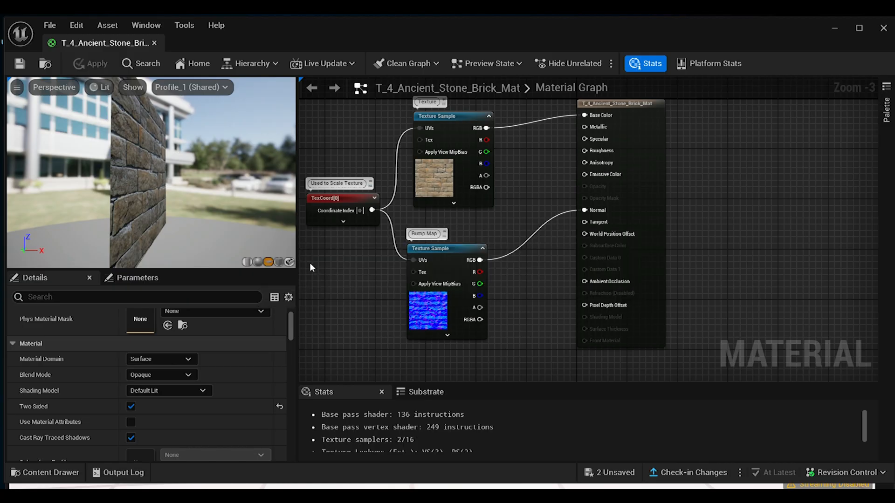
click(884, 29)
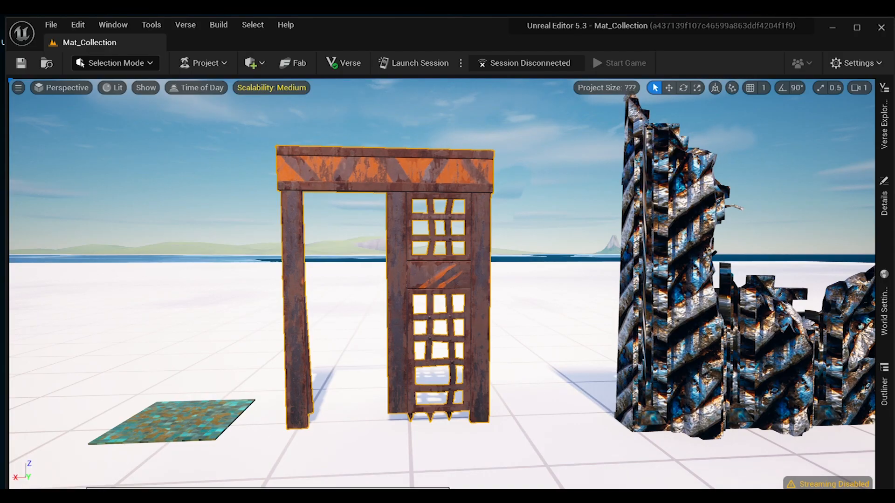
Create a data asset of class Building Texture Data in the project's Data_Assets folder
key(ctrl+space)
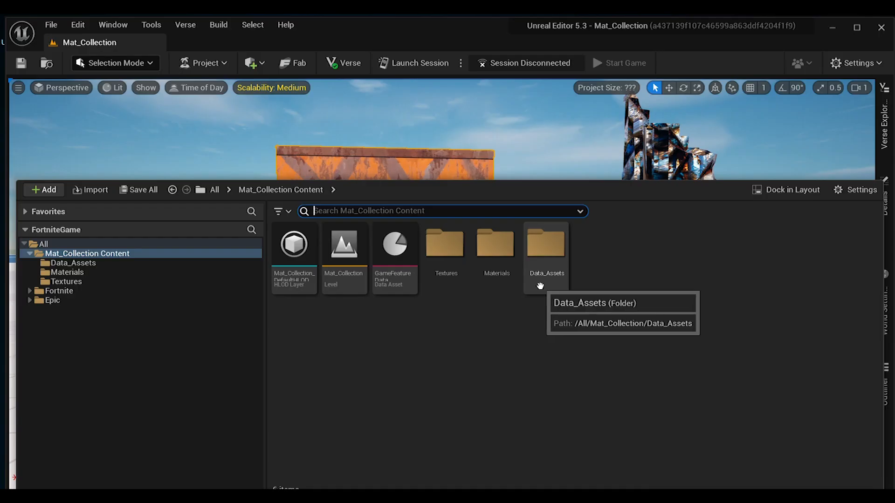
double_click(542, 275)
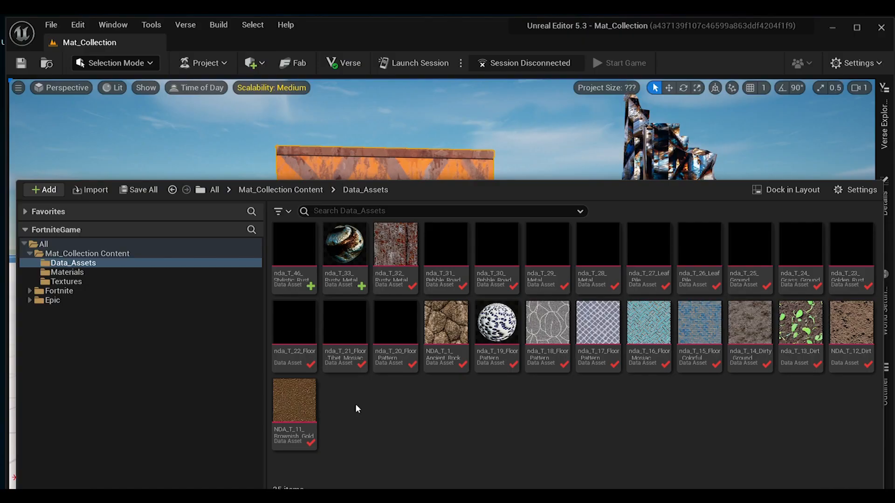
right_click(367, 403)
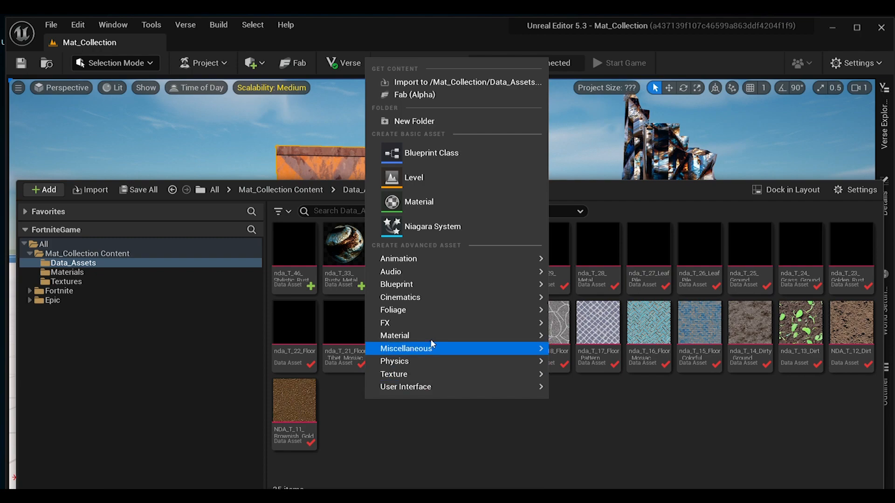
mouse_move(433, 348)
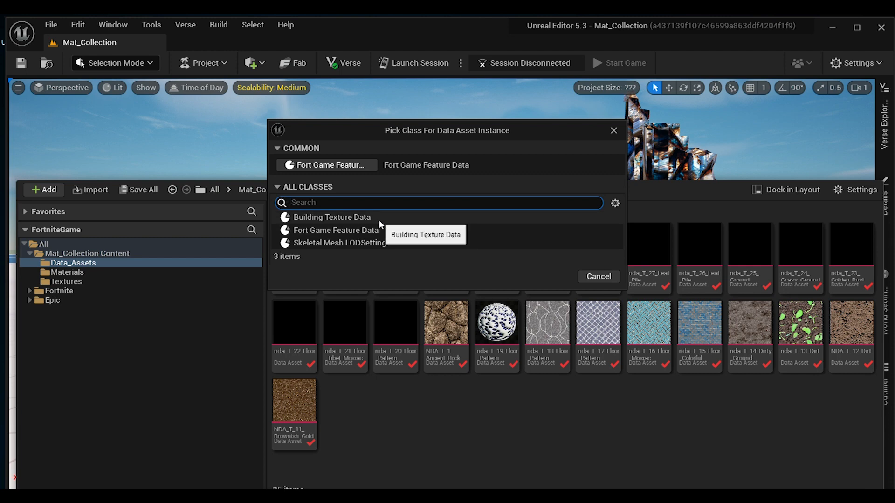
click(378, 218)
click(540, 276)
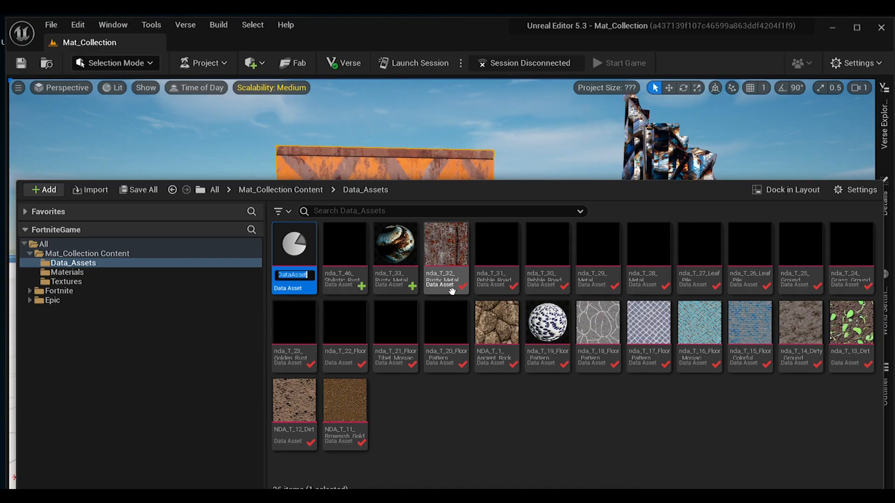
Name the new data asset nda_T_4_Ancient_Stone_Brick and open it for editing
text(nda)
text(_)
key(ctrl+v)
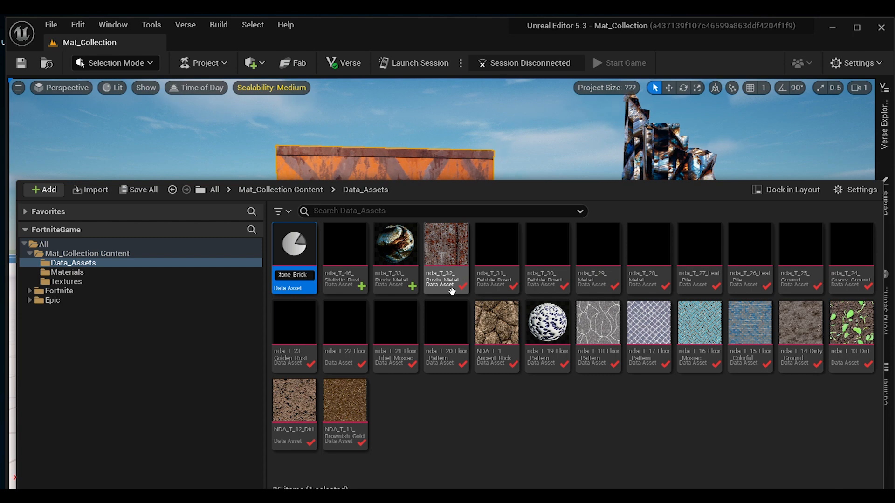
click(424, 414)
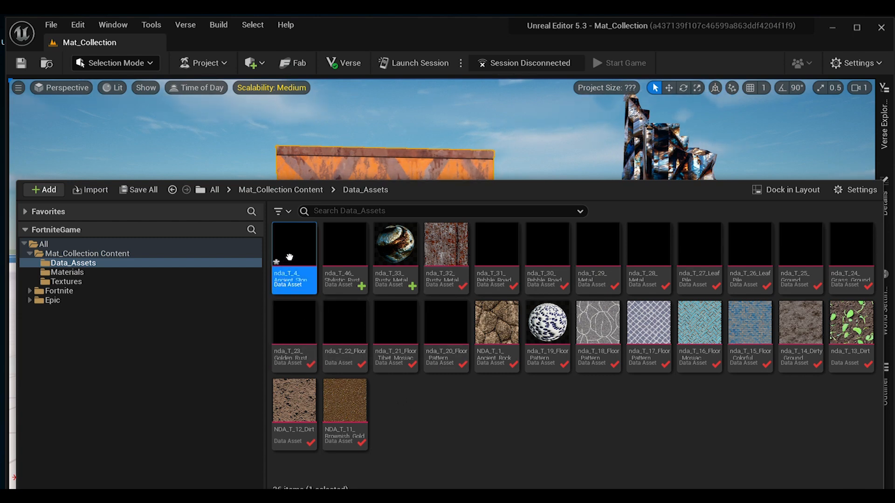
mouse_move(289, 257)
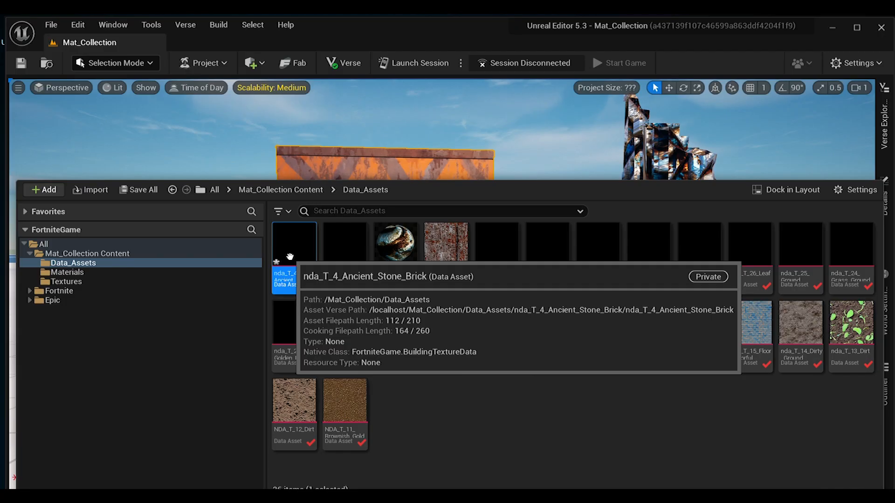
double_click(289, 257)
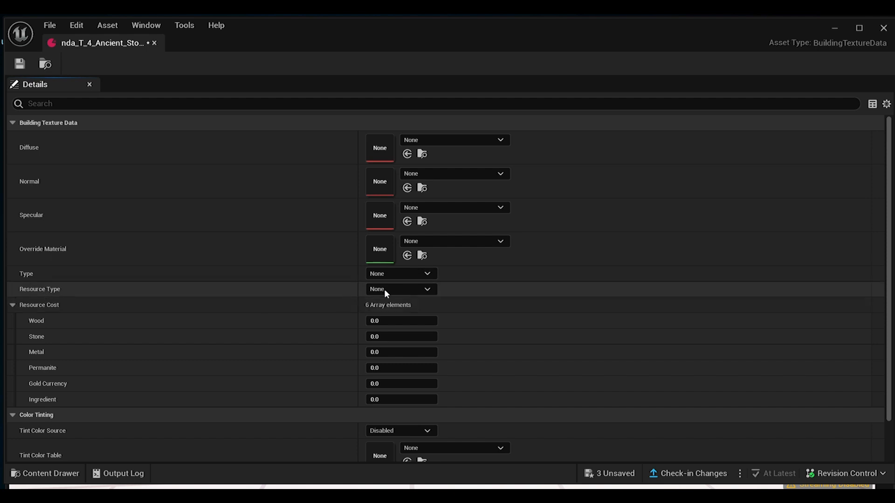
click(399, 286)
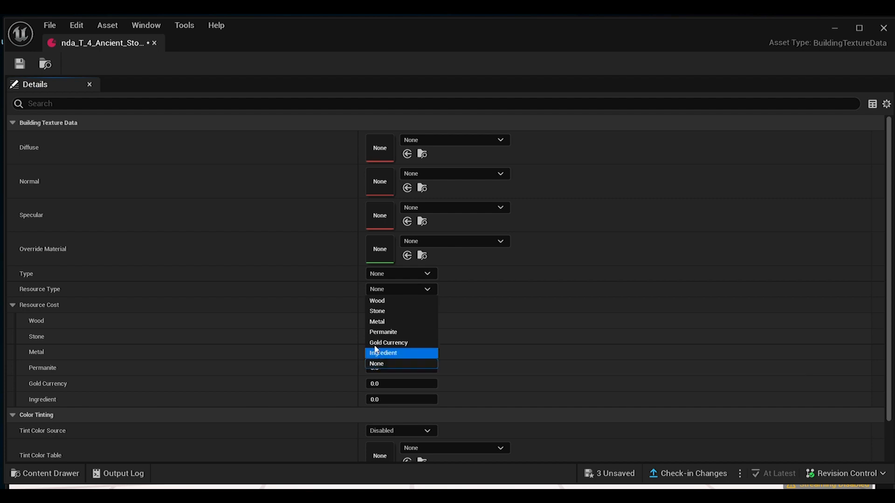
click(427, 286)
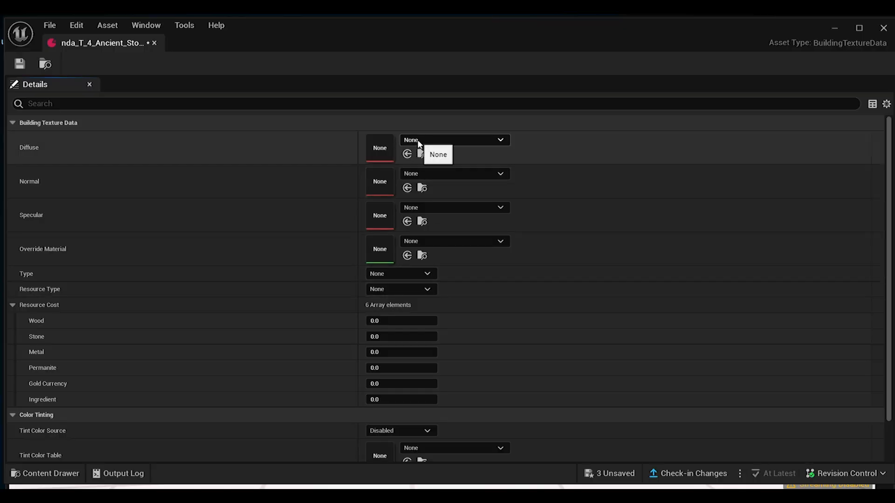
Assign the T_4_Ancient_Stone_Brick texture as the data asset's Diffuse map
click(418, 140)
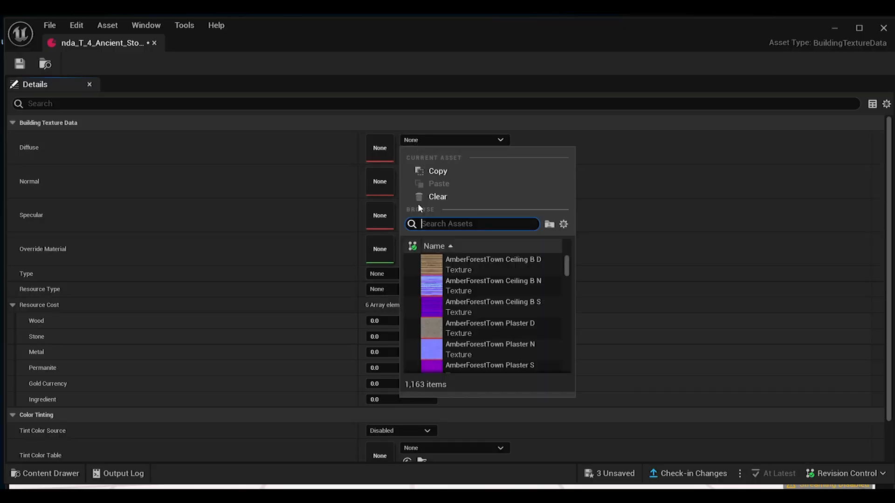
text(4)
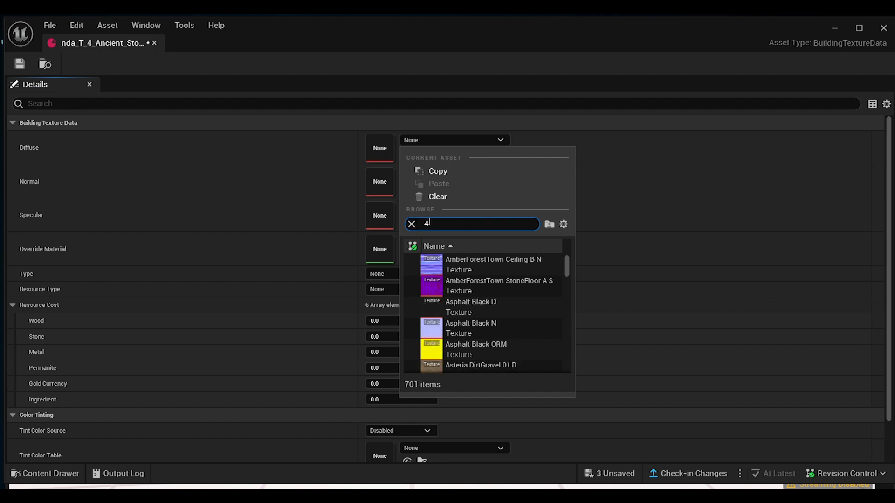
drag(568, 269, 570, 289)
scroll(572, 286, up, 3)
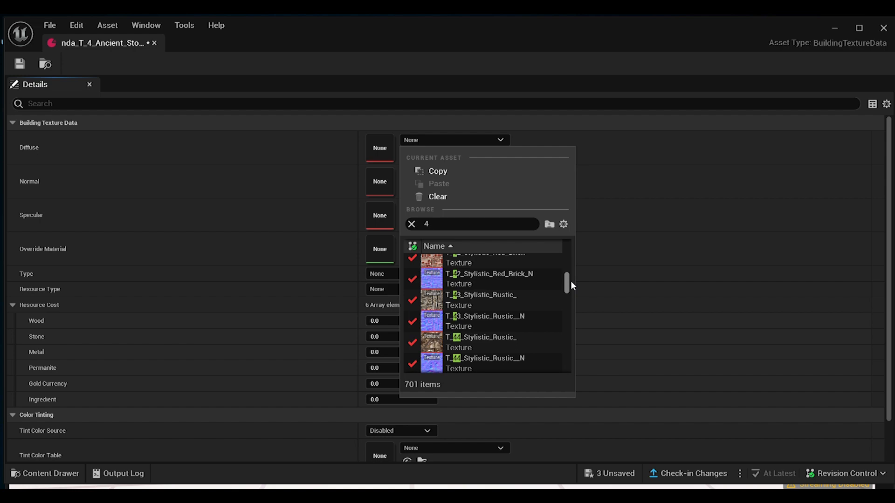
scroll(569, 280, up, 10)
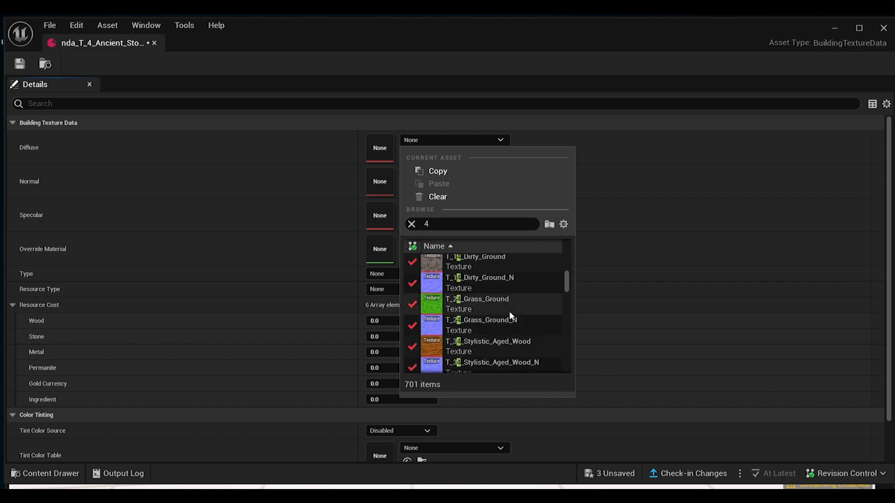
scroll(510, 312, down, 3)
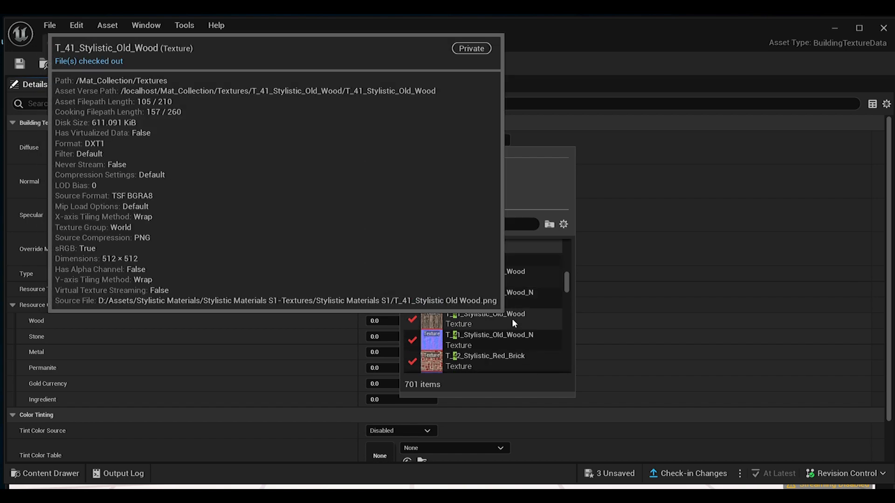
scroll(520, 322, down, 4)
scroll(537, 331, down, 4)
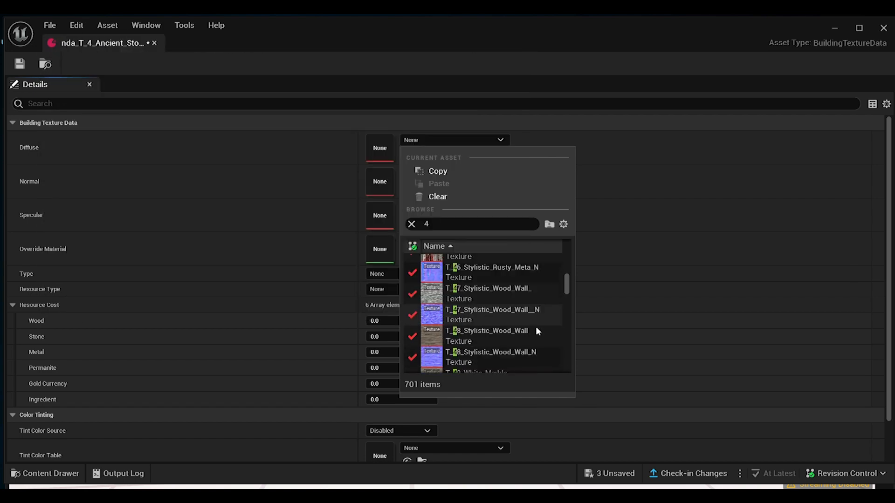
scroll(536, 324, down, 5)
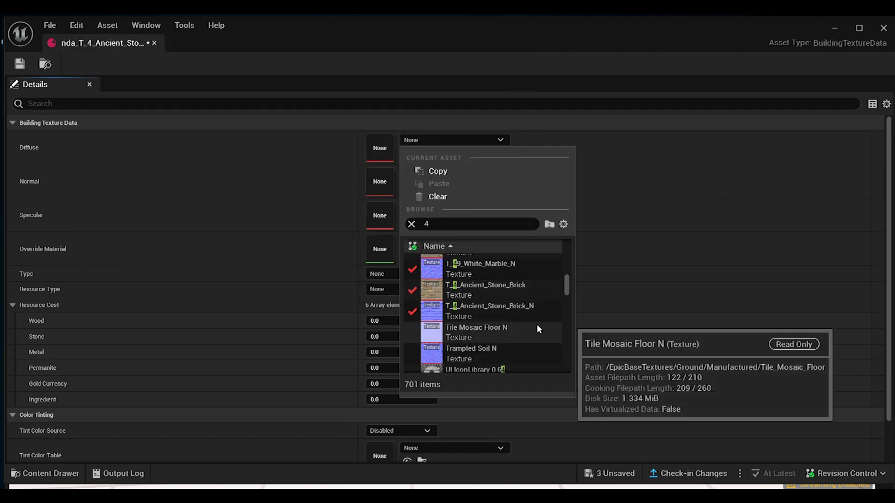
click(528, 291)
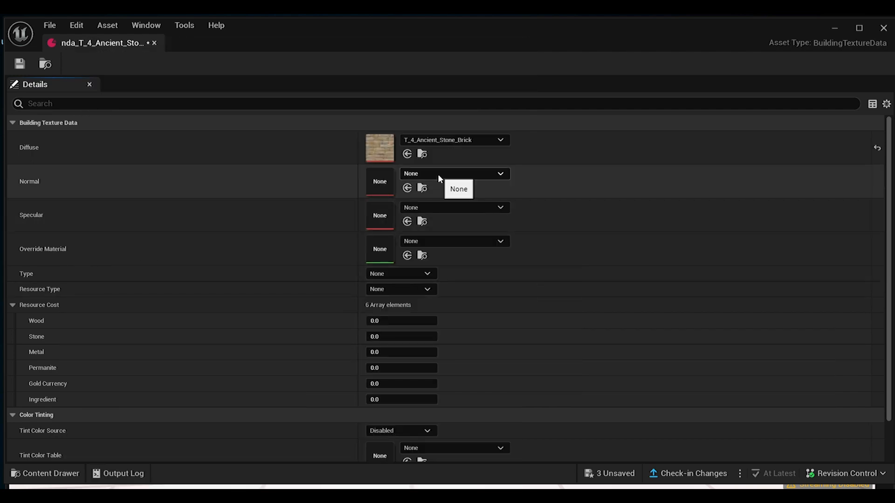
Assign the T_4_Ancient_Stone_Brick_N texture as the data asset's Normal map
click(438, 175)
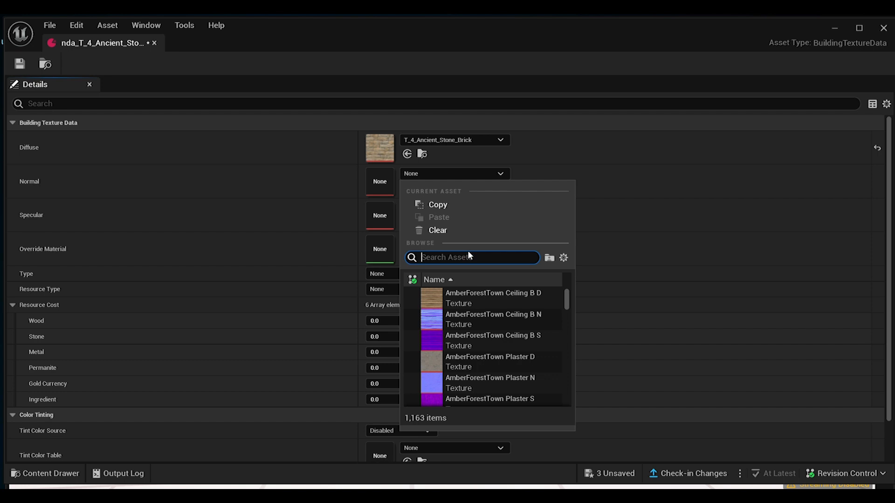
text(4)
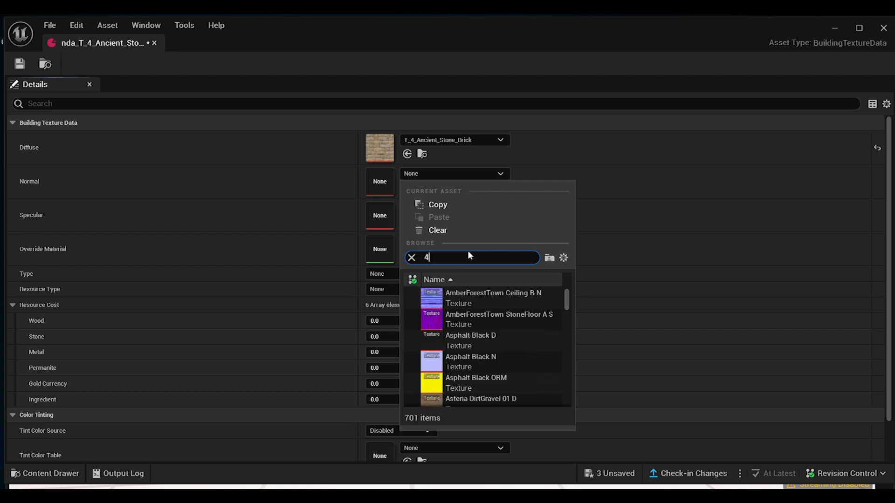
mouse_move(568, 300)
mouse_down()
mouse_move(571, 374)
mouse_move(569, 298)
mouse_up()
key(BackSpace)
text(T_4_Ancient_Stone_Brick)
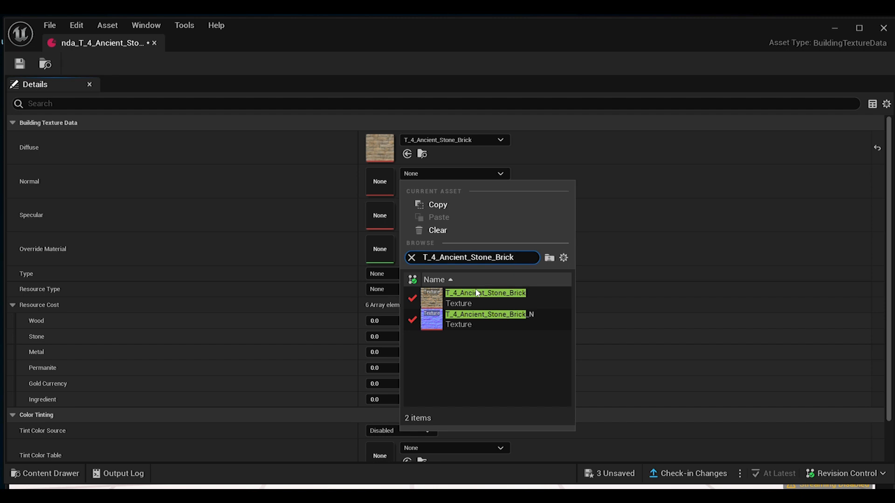
click(436, 328)
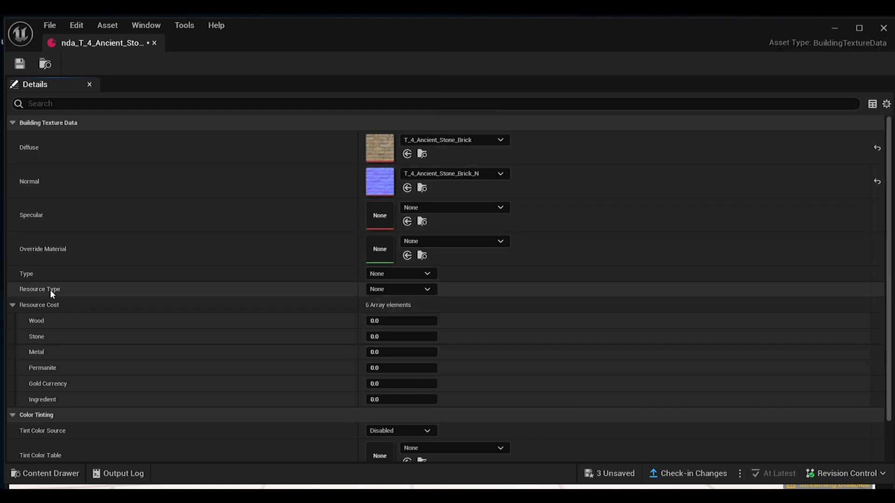
Set the data asset's Resource Type to Stone, save the asset and close its editor
click(401, 290)
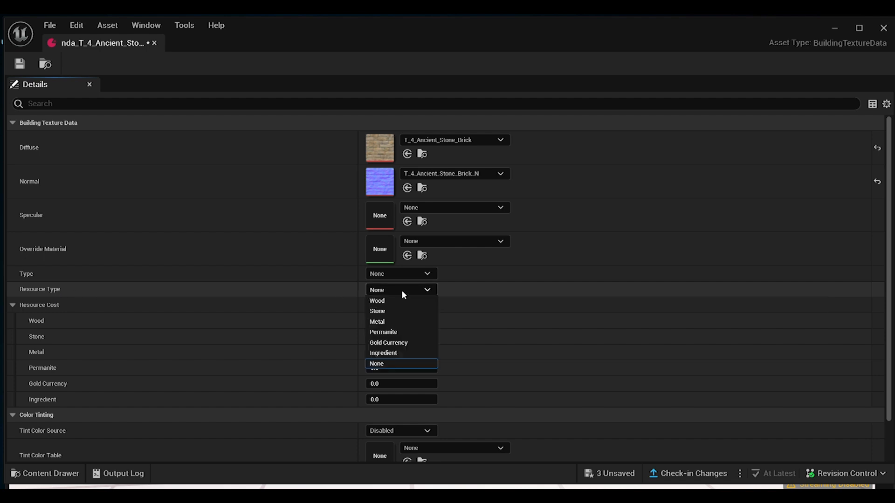
click(386, 310)
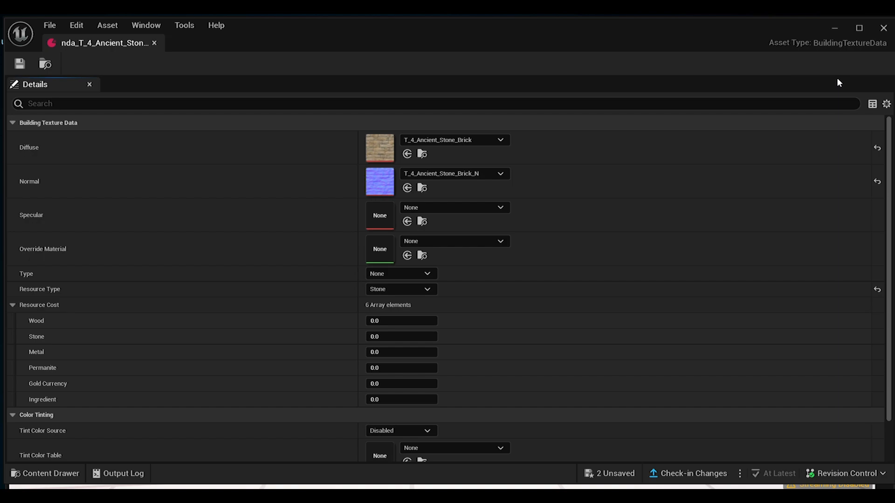
click(879, 29)
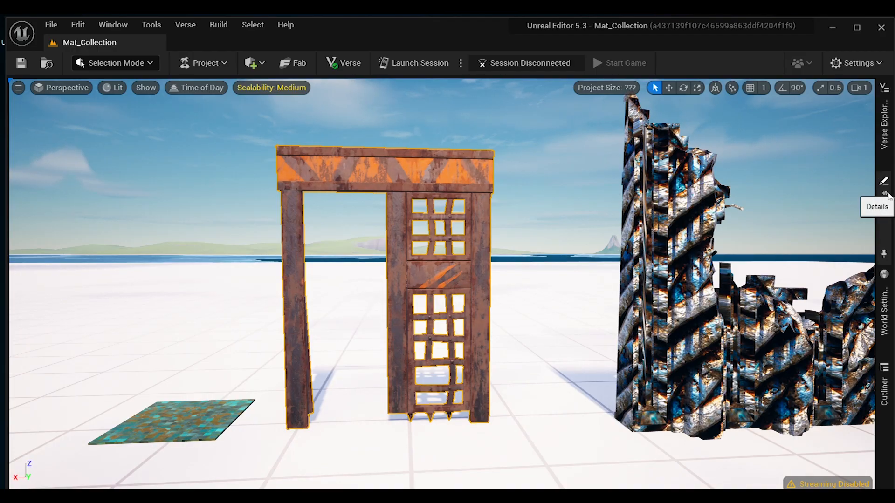
Apply nda_T_4_Ancient_Stone_Brick as the Primary texture data of the ColiseumRuin ExtWall MainGate 01 instance
click(888, 196)
drag(733, 260, 570, 259)
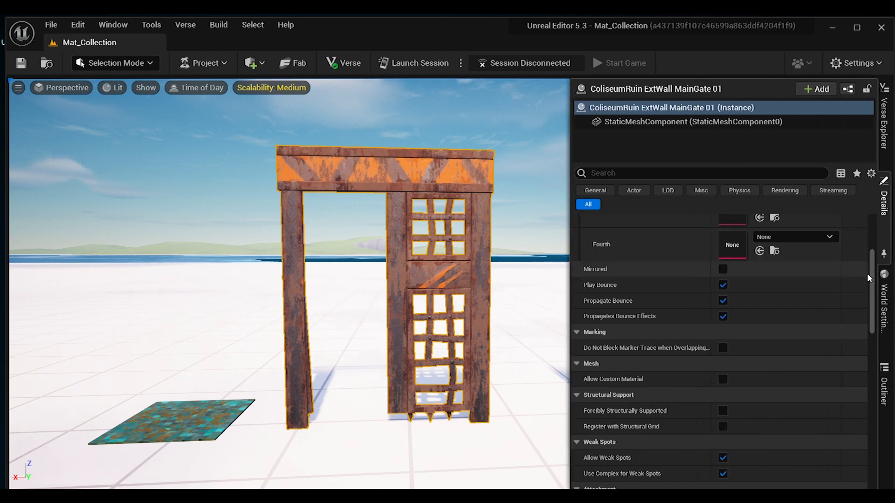
drag(873, 274, 872, 251)
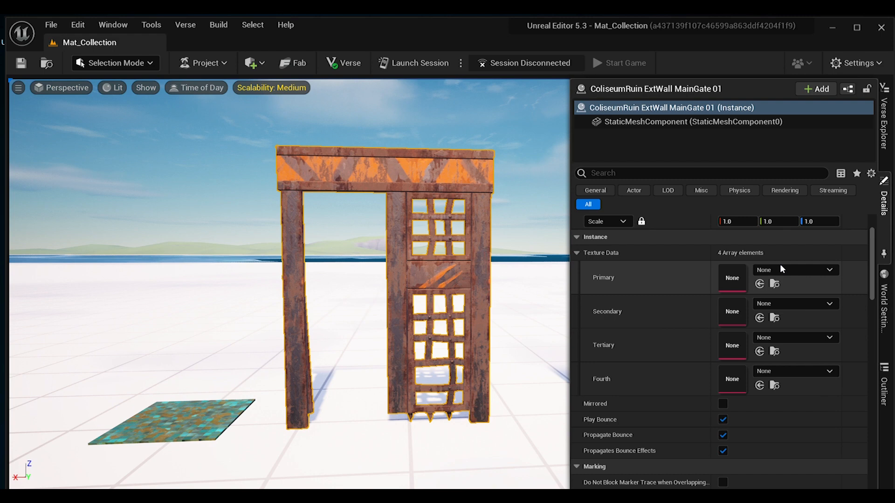
click(781, 269)
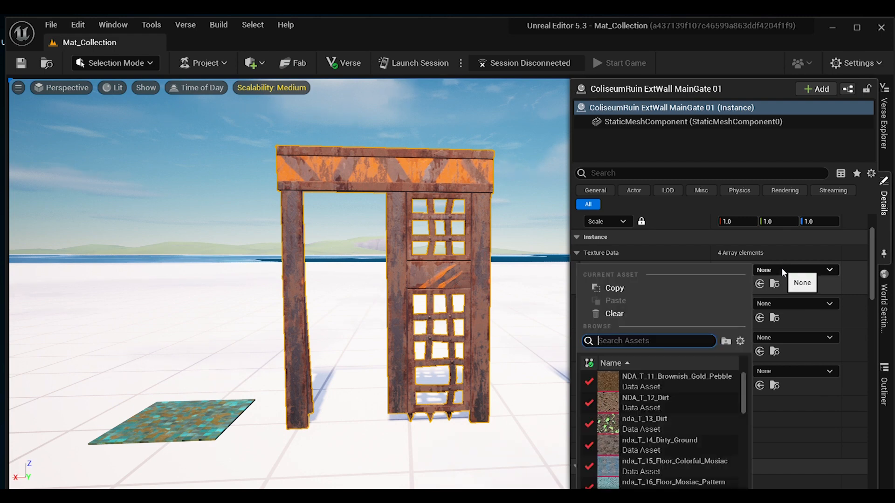
text(4)
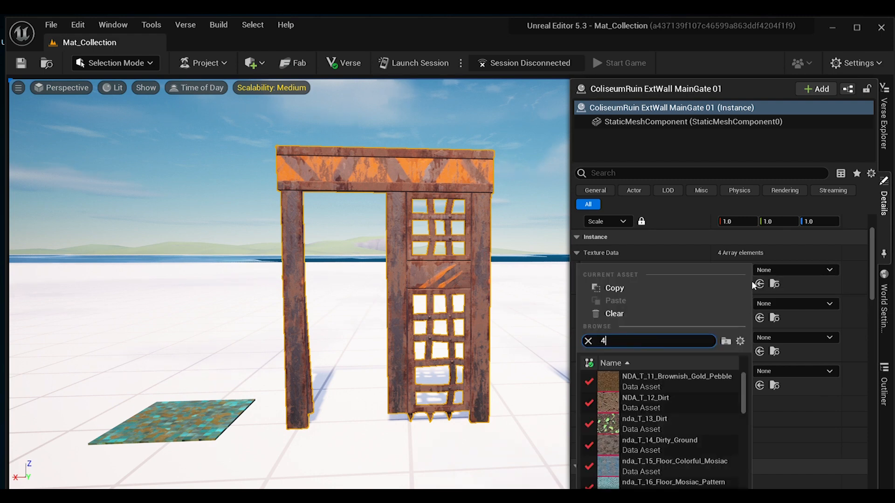
click(666, 445)
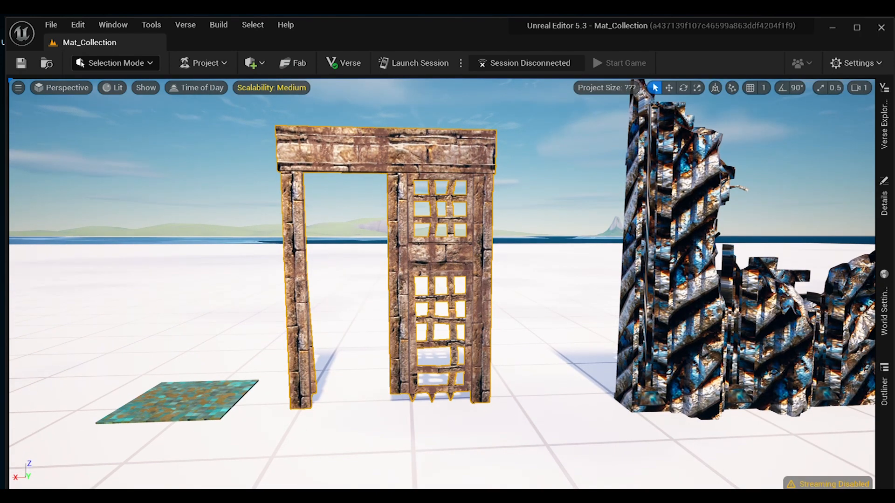
Inspect the stone brick texture on the gate from its other side and review its instance texture data and mesh settings
right_drag(443, 284, 810, 274)
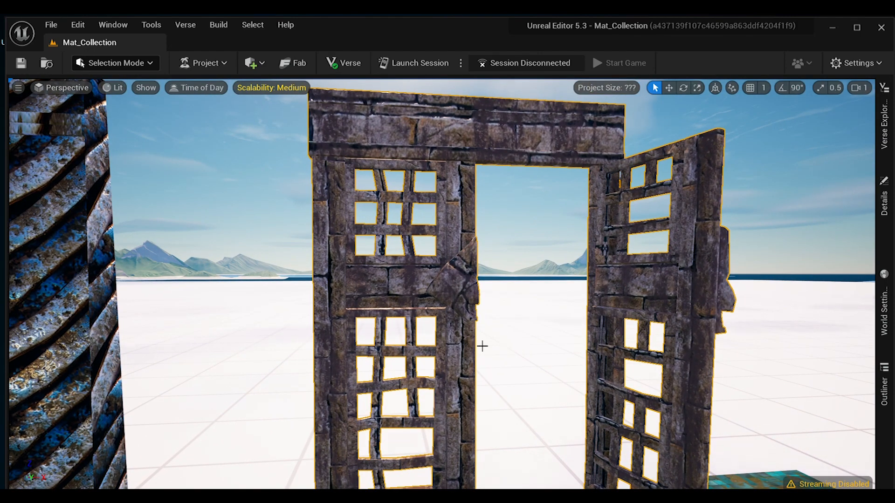
scroll(481, 341, down, 6)
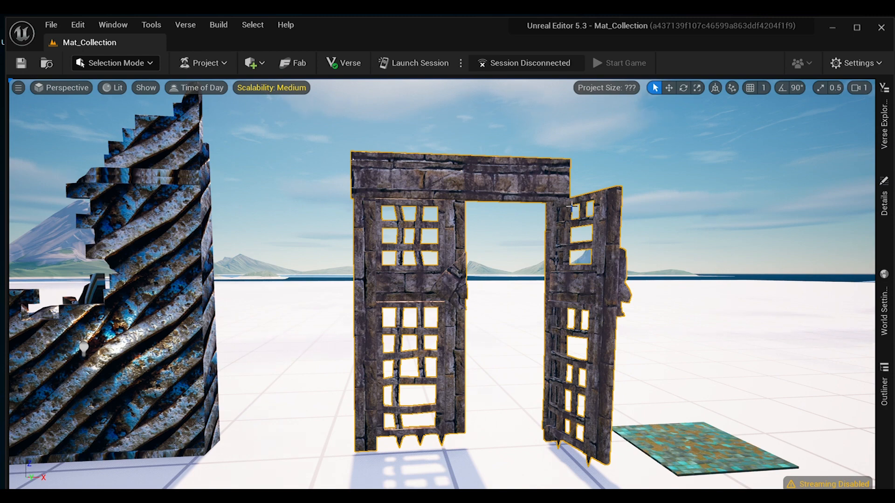
click(884, 202)
scroll(861, 247, down, 2)
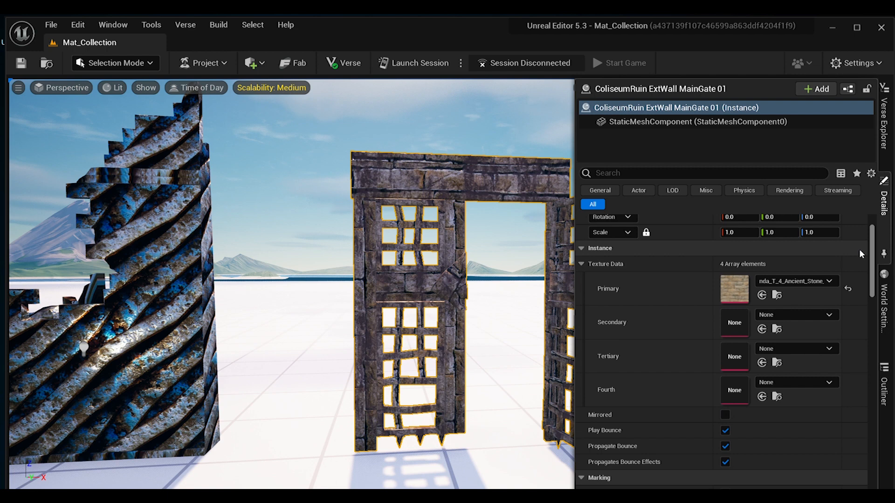
scroll(860, 258, down, 3)
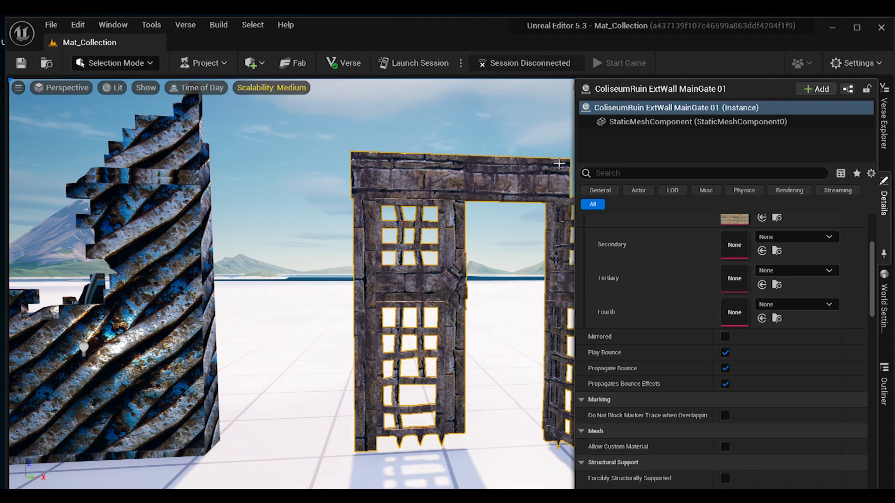
drag(573, 164, 671, 164)
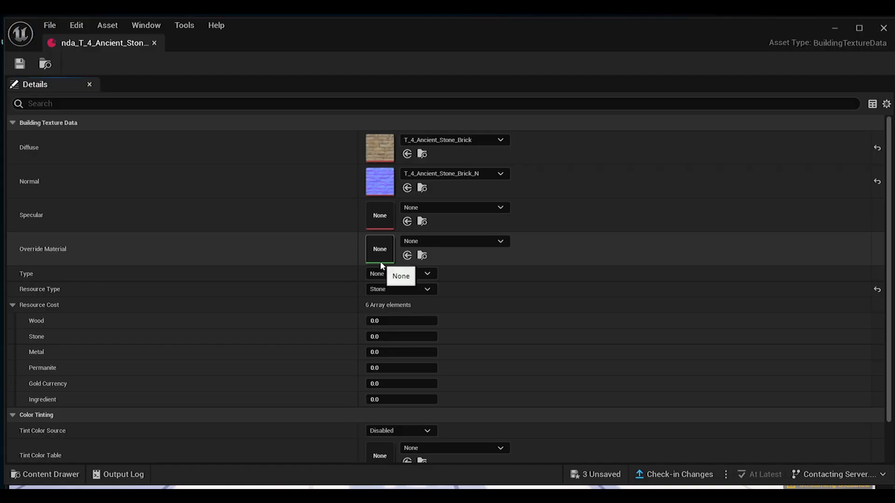
Set the Override Material of the nda_T_4_Ancient_Stone_Brick data asset to T_4_Ancient_Stone_Brick_Mat and save the asset
click(442, 240)
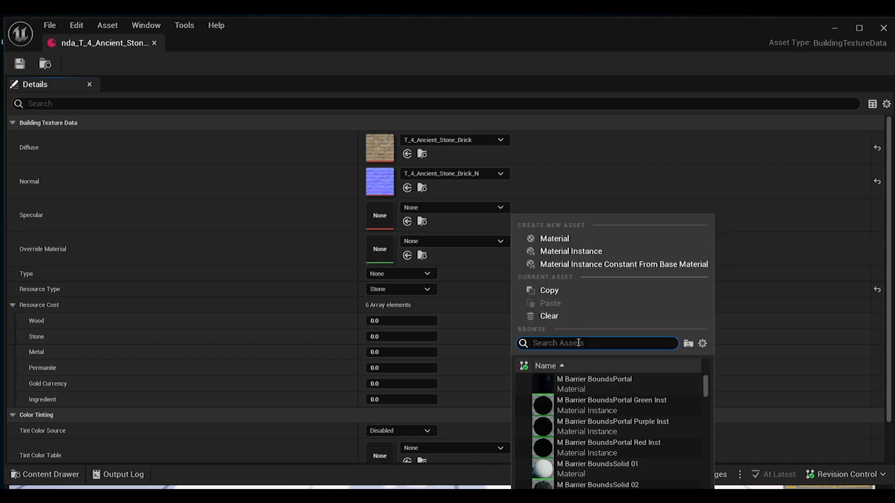
text(T_4_Ancient_Stone_Brick)
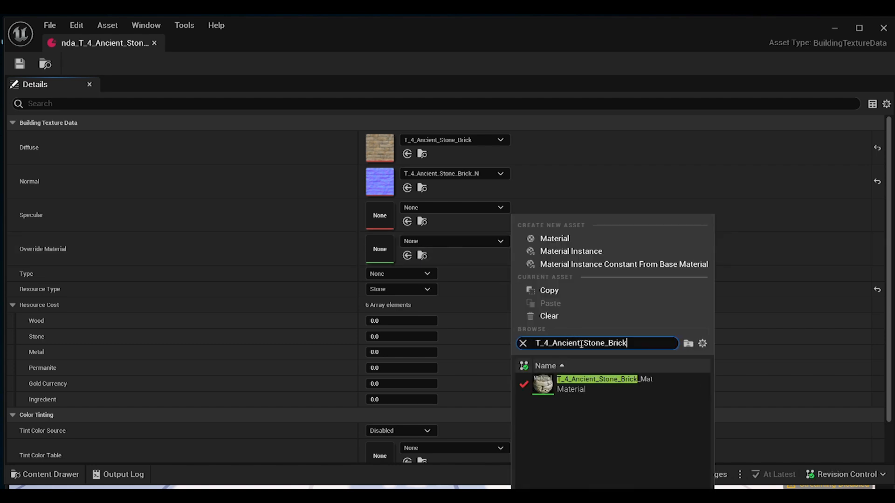
click(558, 382)
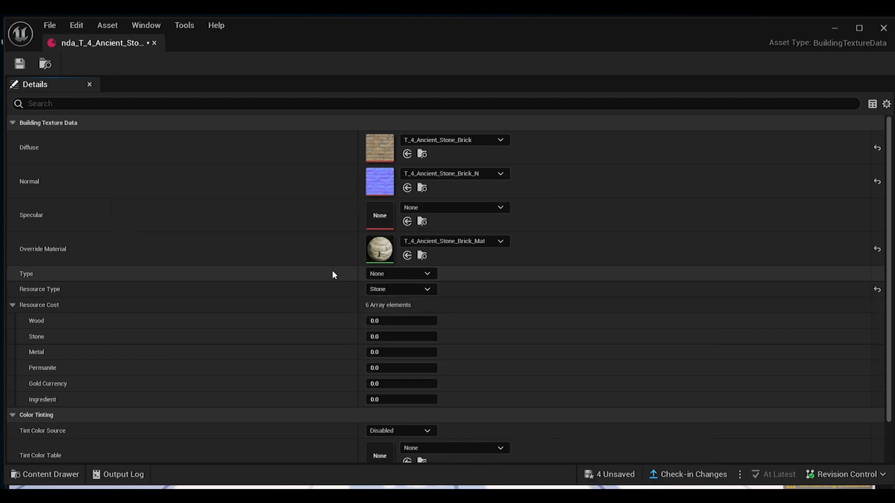
key(ctrl+s)
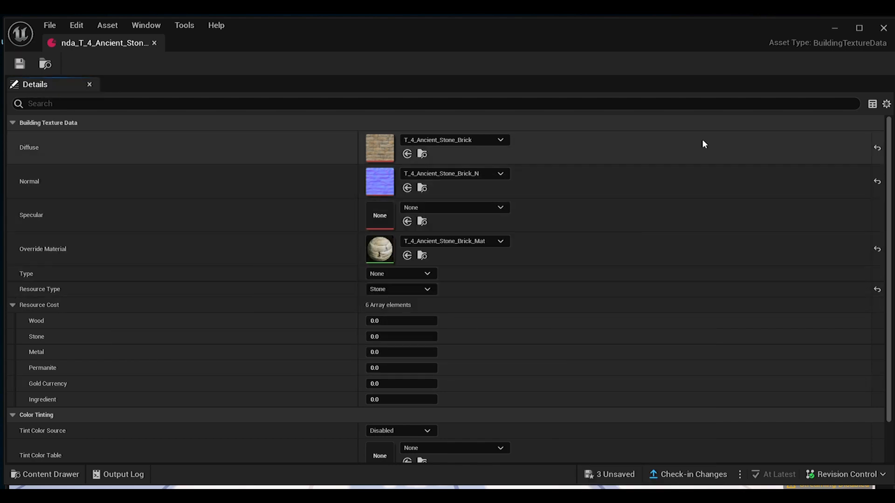
Close the data asset editor and inspect the stone brick texture on the gate from its other side
click(883, 30)
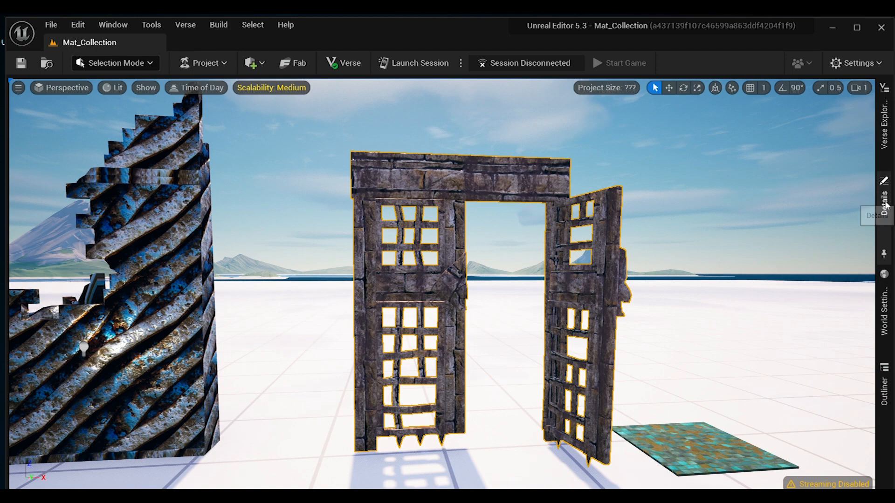
click(883, 201)
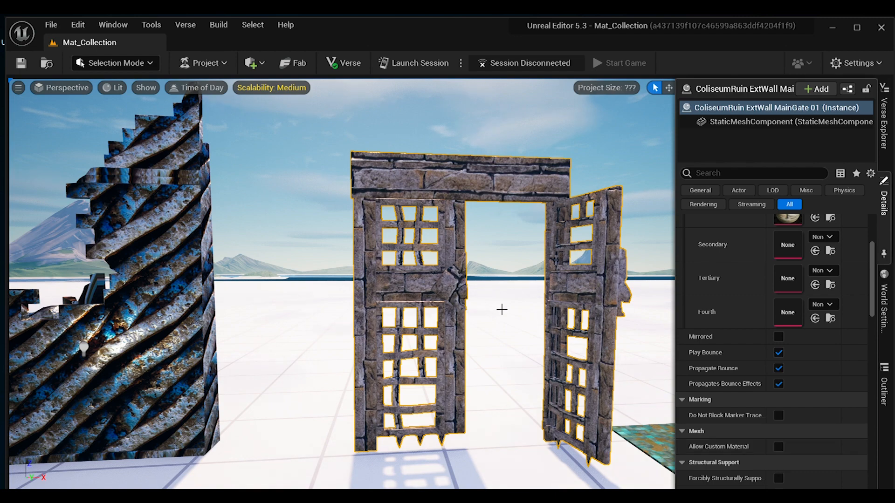
right_drag(463, 303, 98, 293)
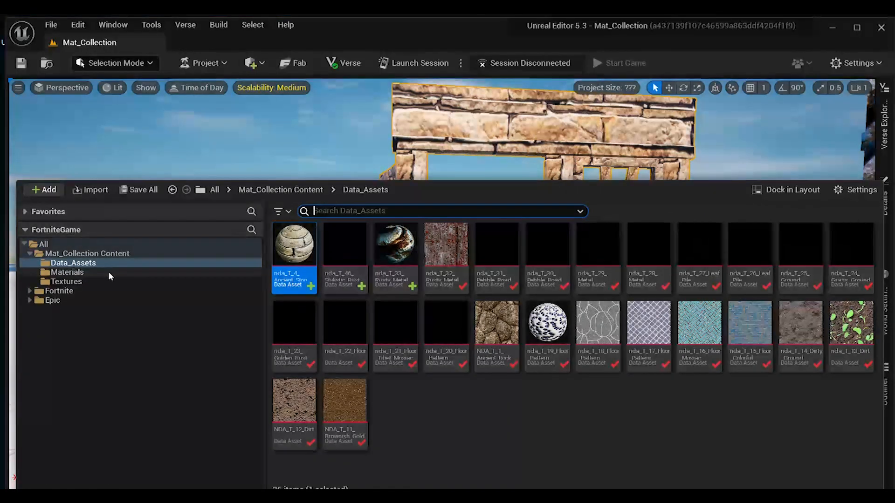
Search the Materials folder for "4" and open T_4_Ancient_Stone_Brick_Mat for editing
click(108, 272)
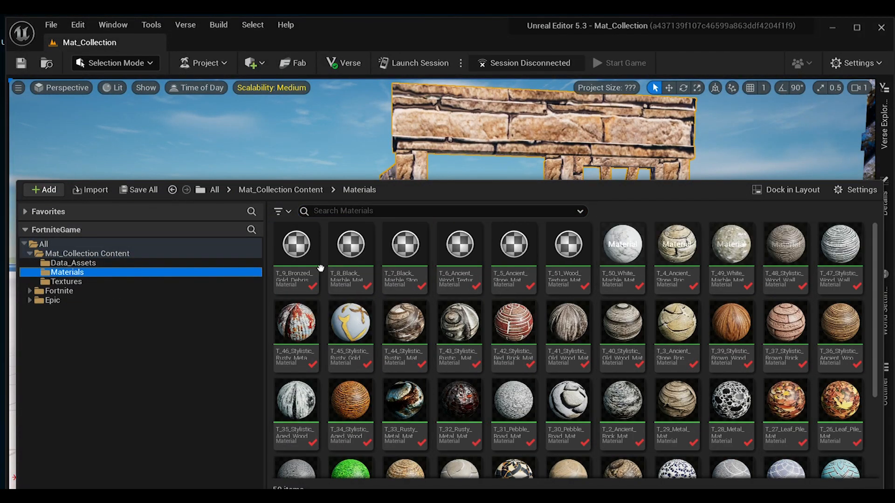
click(349, 211)
text(4)
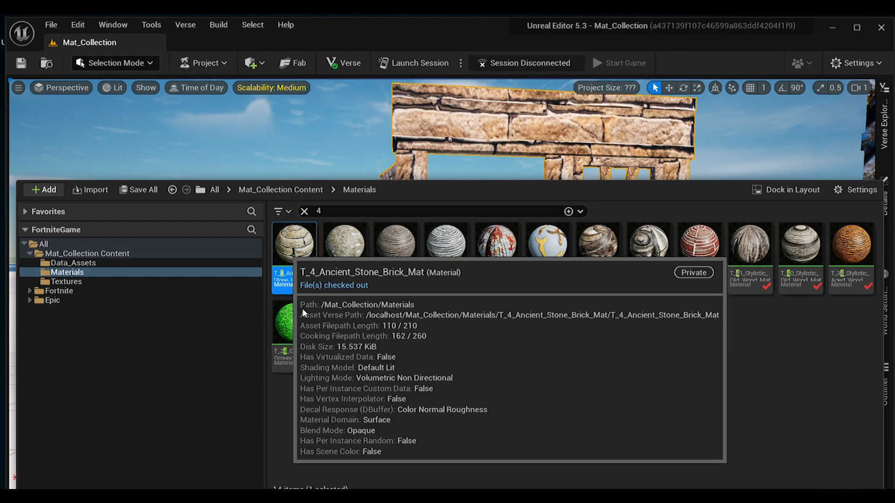
double_click(294, 244)
scroll(345, 268, down, 2)
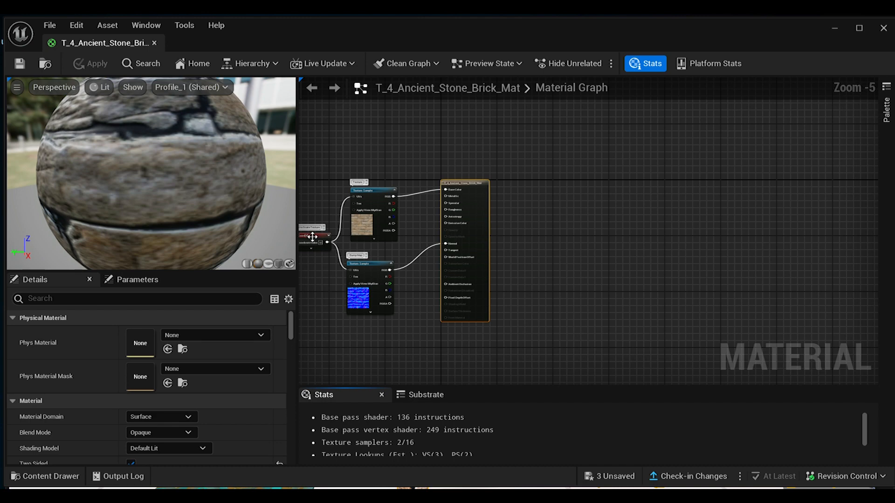
Set UTiling and VTiling of the material's texture coordinate node to 3, check the preview sphere and apply the change
click(316, 240)
click(141, 350)
click(142, 350)
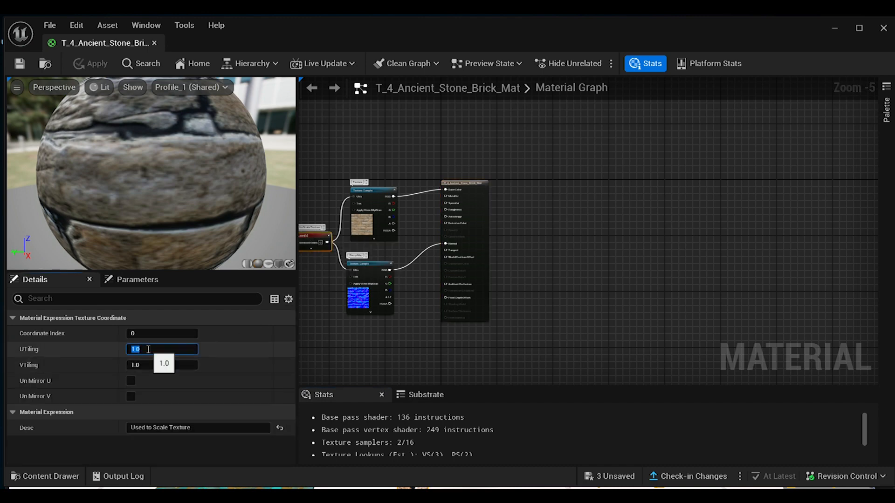
click(141, 365)
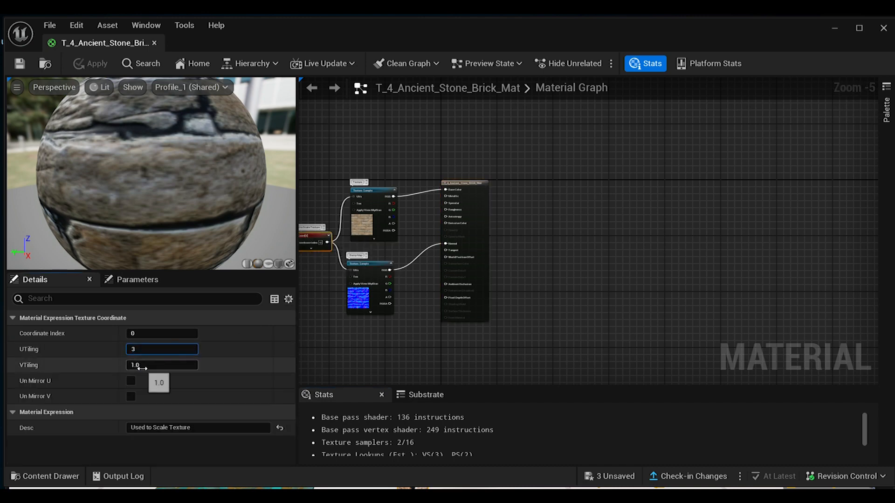
click(143, 366)
text(3)
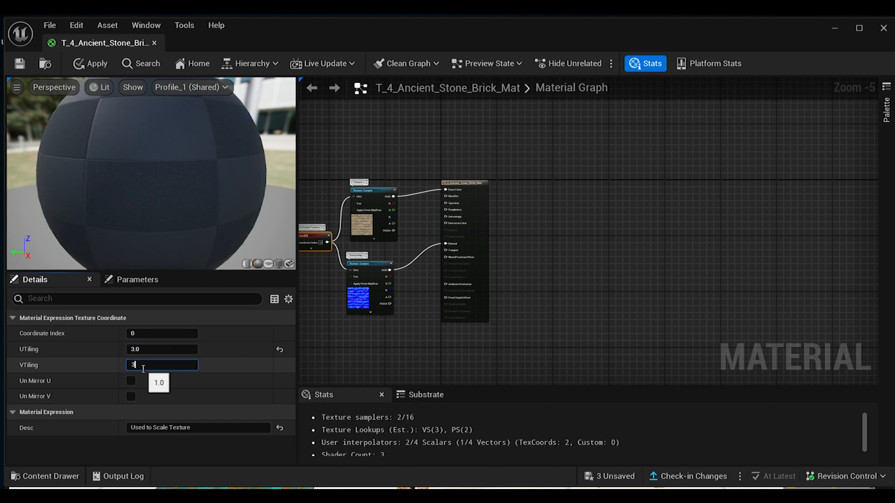
key(Return)
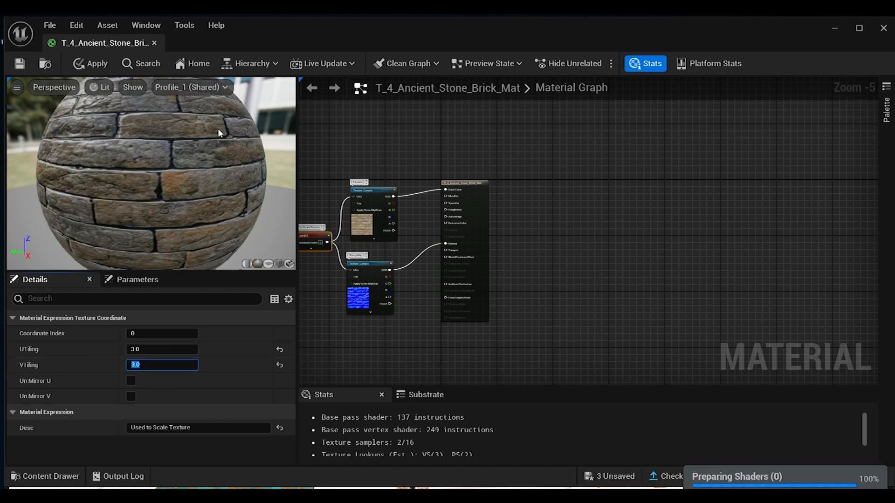
scroll(214, 135, down, 5)
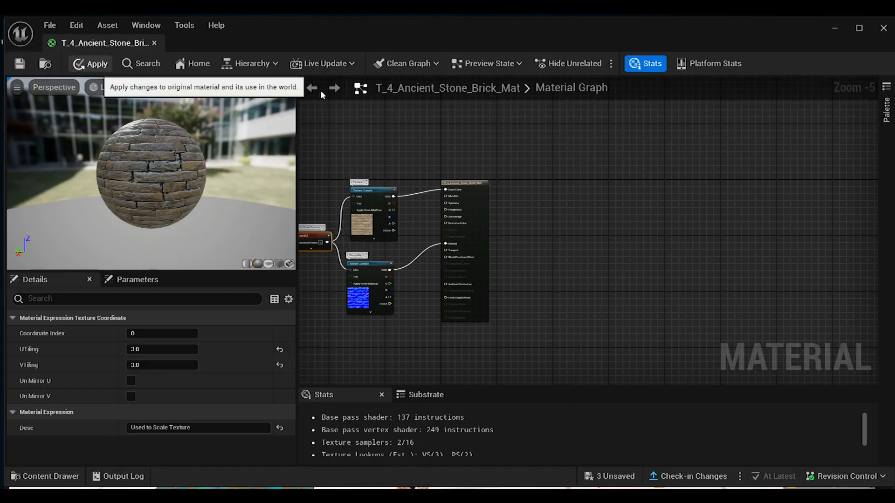
click(91, 63)
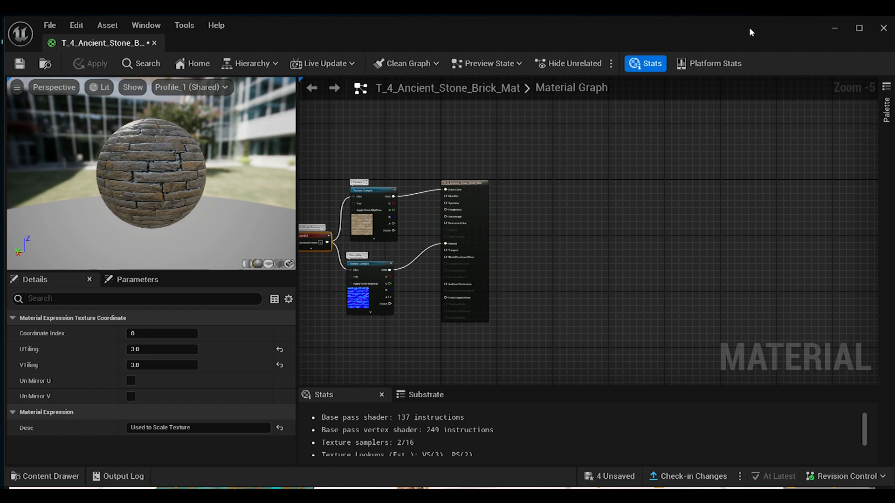
Place the narrowed material editor beside the gate in the level, then apply UTiling and VTiling of 10 to the texture coordinate node
drag(748, 27, 747, 443)
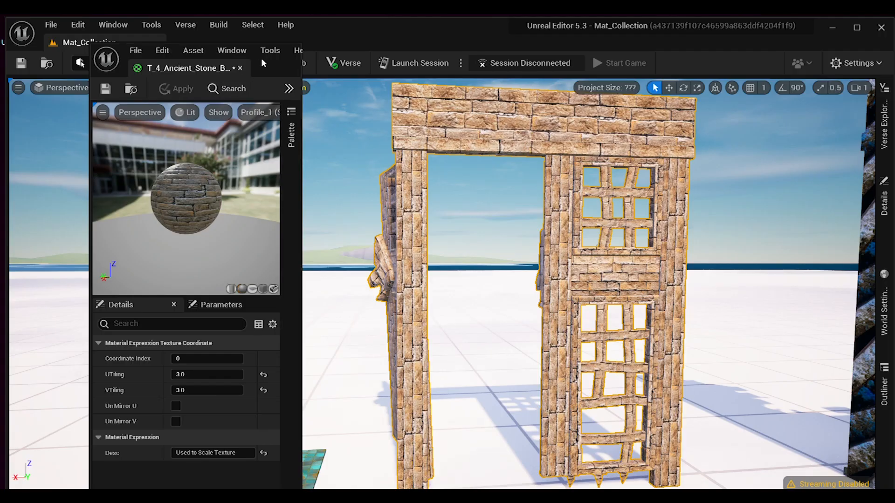
drag(261, 57, 177, 33)
click(116, 349)
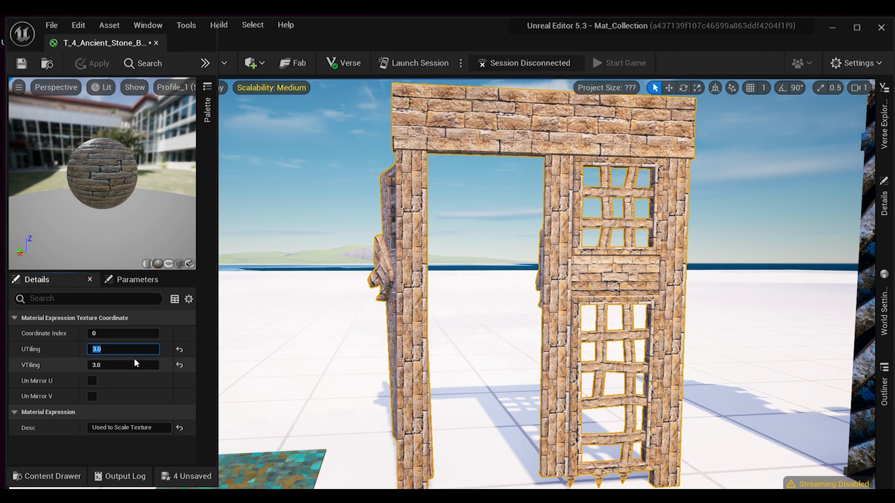
text(10)
click(133, 364)
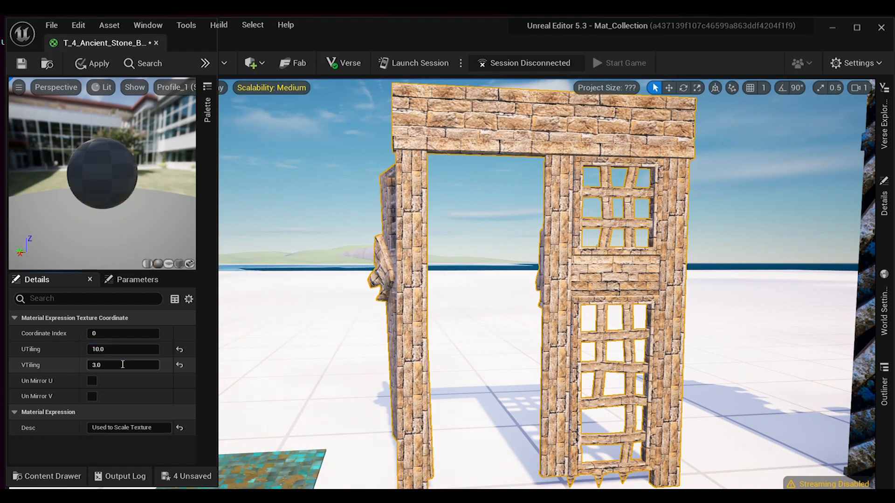
text(10)
key(Return)
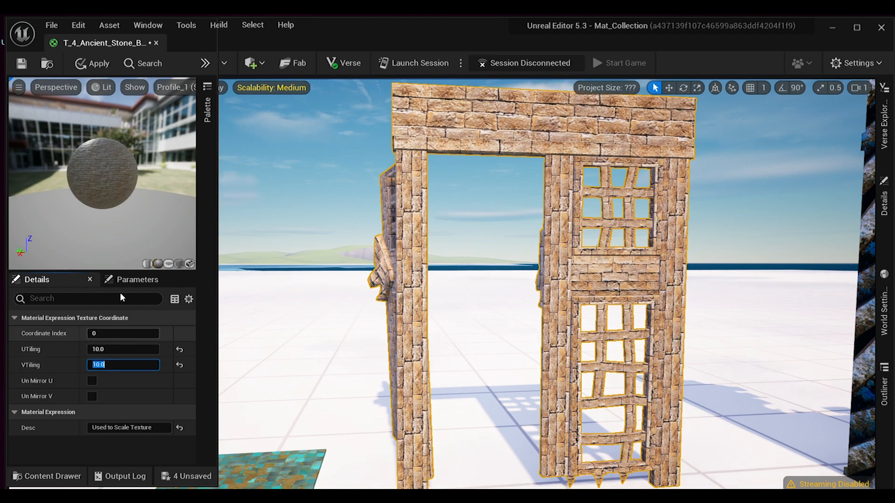
click(92, 63)
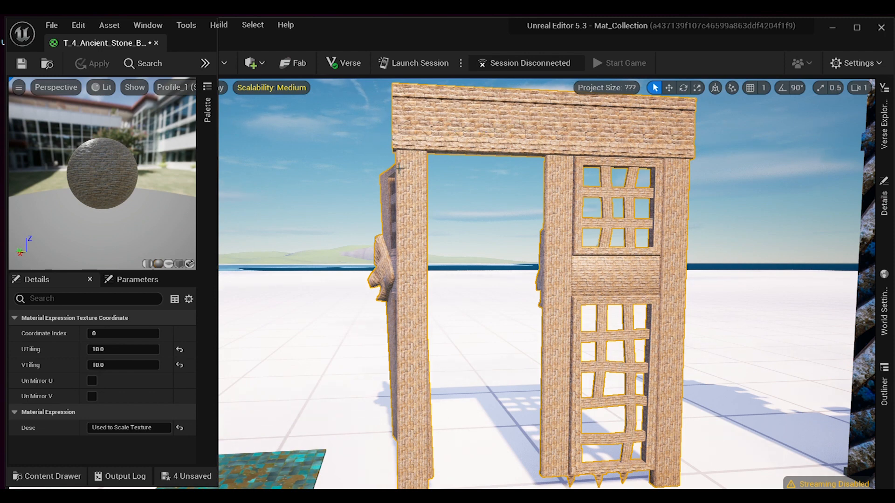
Set the texture coordinate node's UTiling and VTiling to 7 and apply the change to the material
click(96, 349)
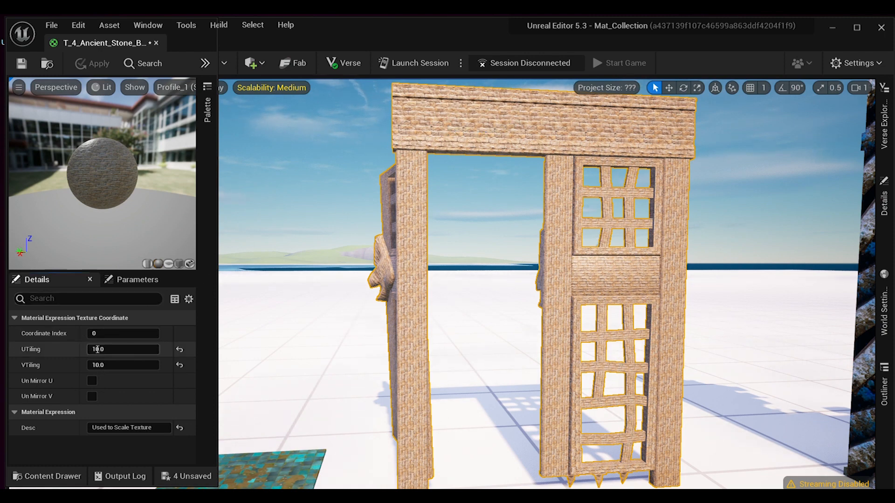
text(7)
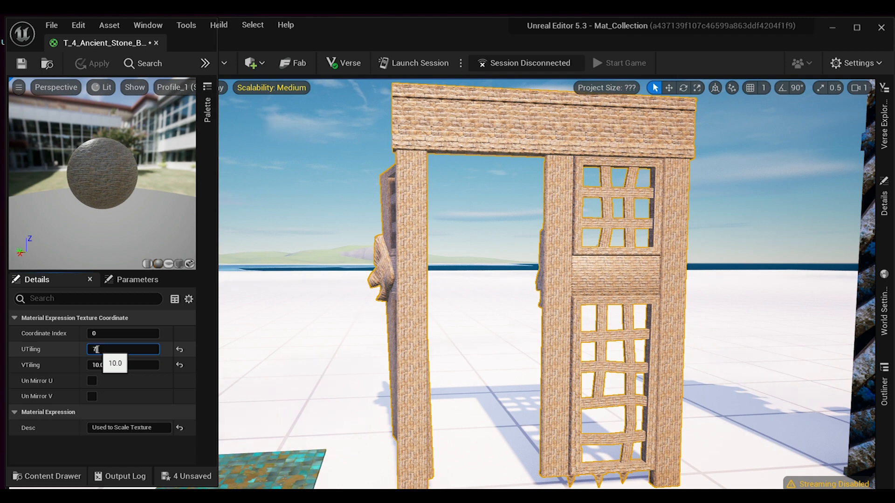
key(Return)
click(111, 364)
text(7)
key(Return)
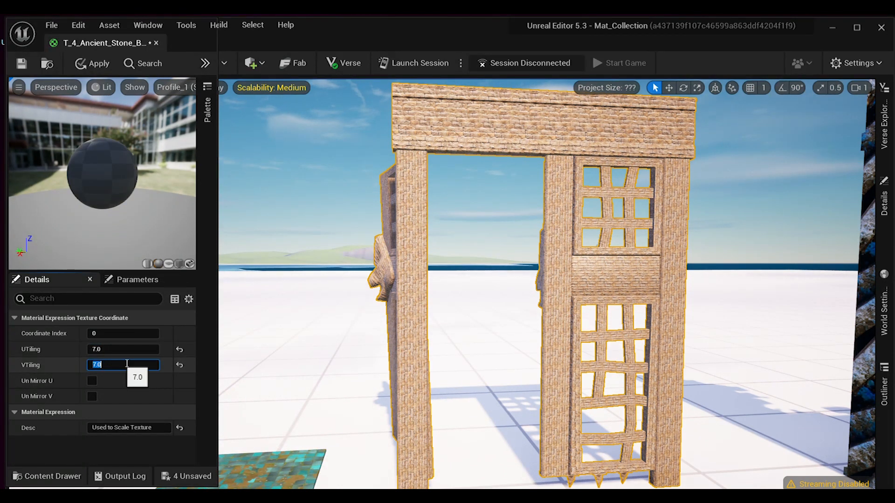
click(96, 64)
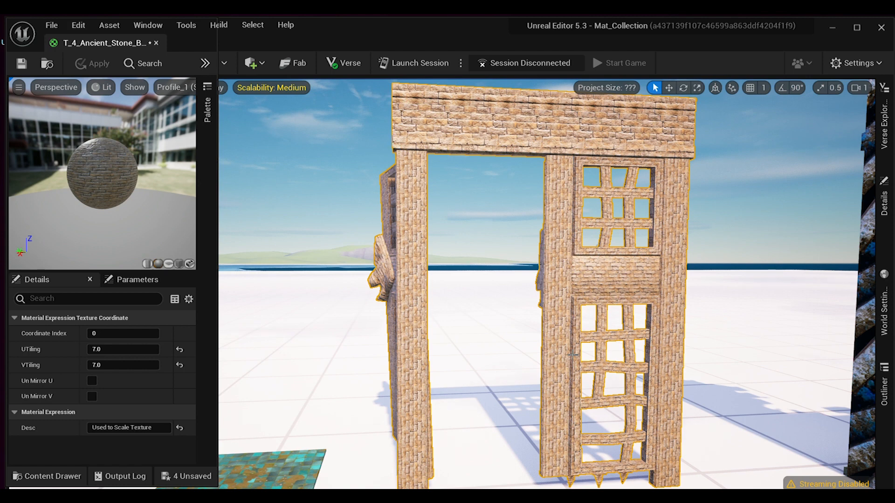
Set the texture coordinate node's UTiling and VTiling to 1, apply the change and check the bricks on the gate up close
click(108, 350)
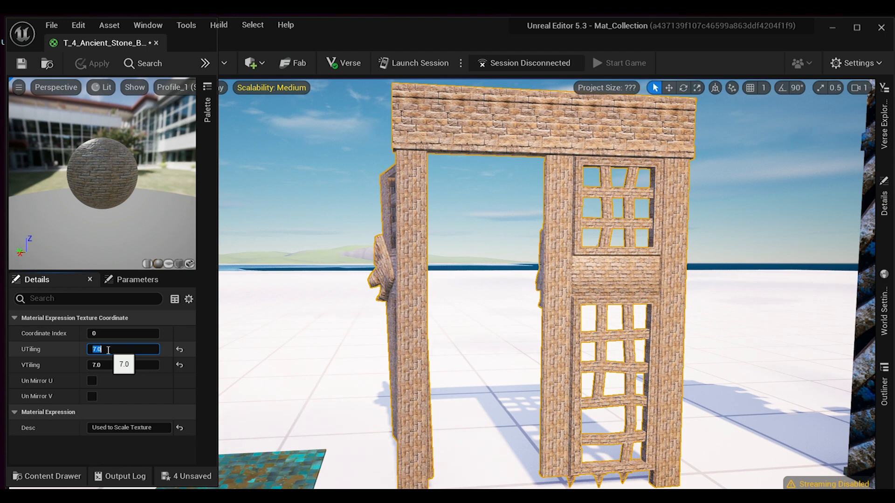
key(Return)
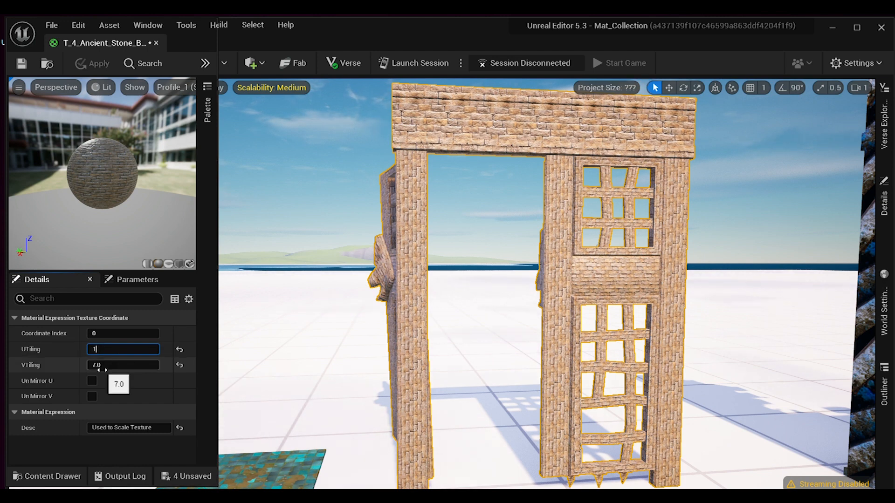
click(102, 366)
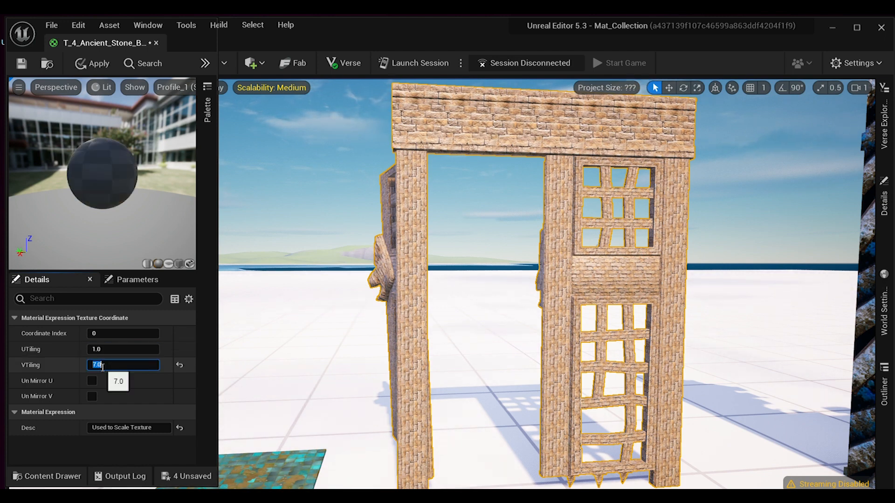
key(Return)
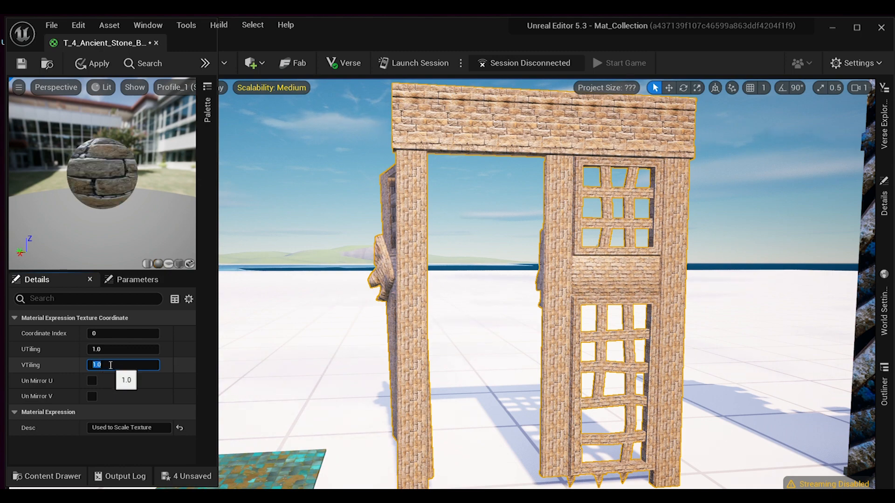
click(92, 64)
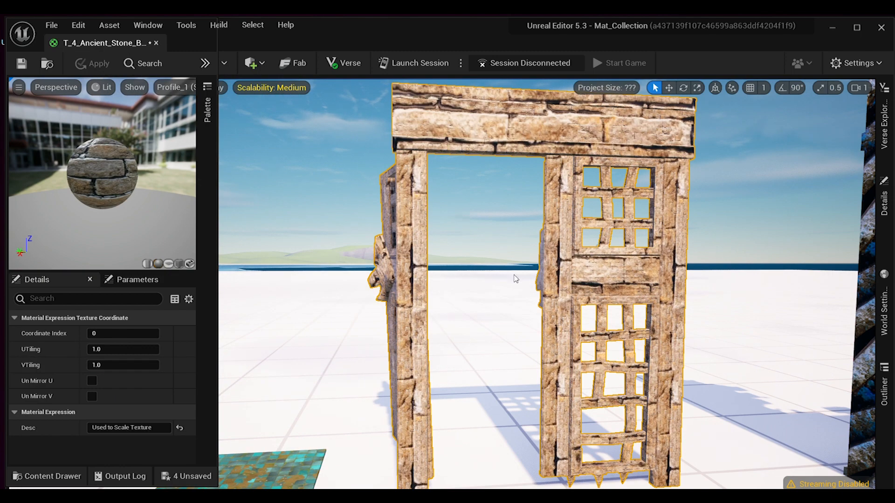
right_drag(574, 289, 591, 284)
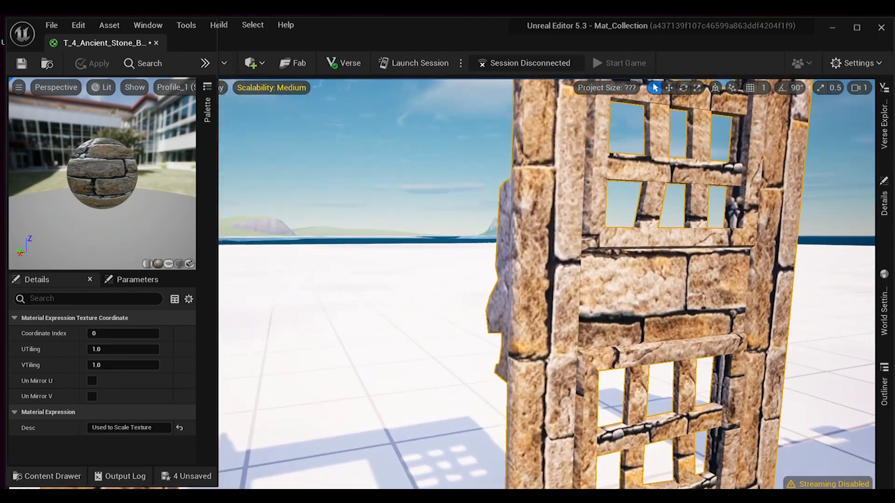
Set the texture coordinate node's UTiling and VTiling to 5 and apply the change to the material
click(110, 349)
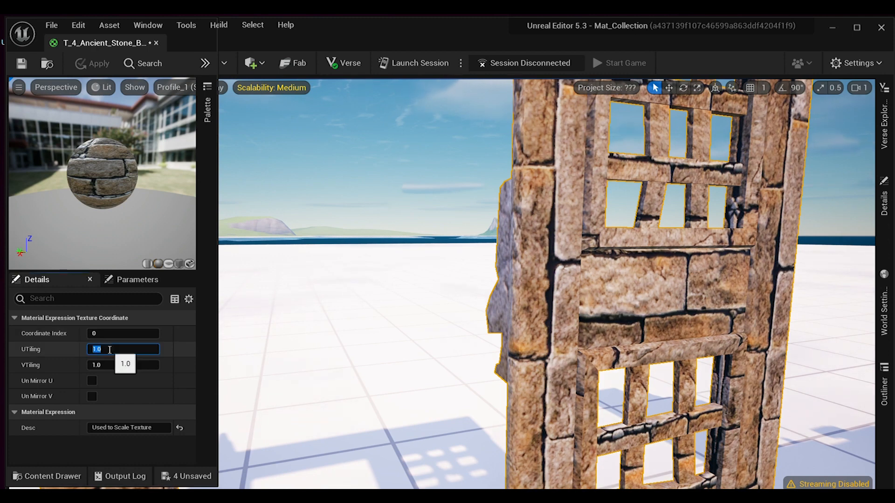
text(5)
key(Tab)
text(5)
click(98, 68)
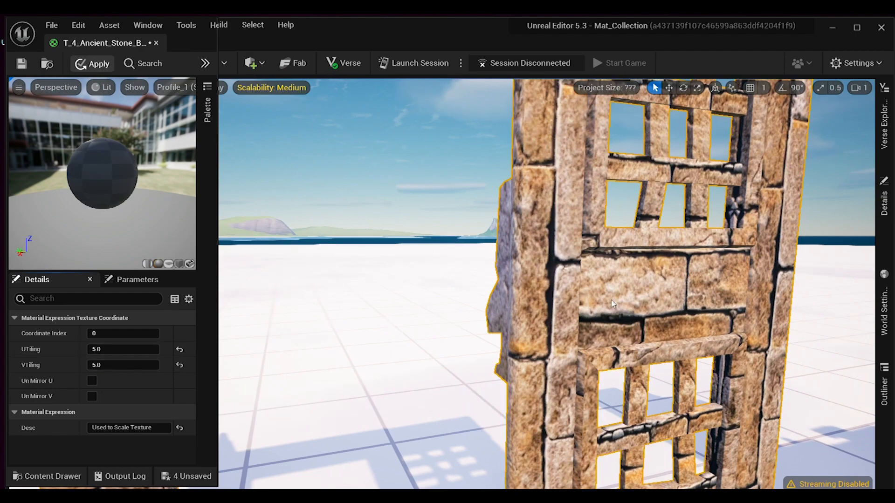
Inspect the scale of the brick pattern on the gate from several sides and distances
alt+drag(676, 280, 313, 293)
right_drag(545, 285, 640, 278)
key(w)
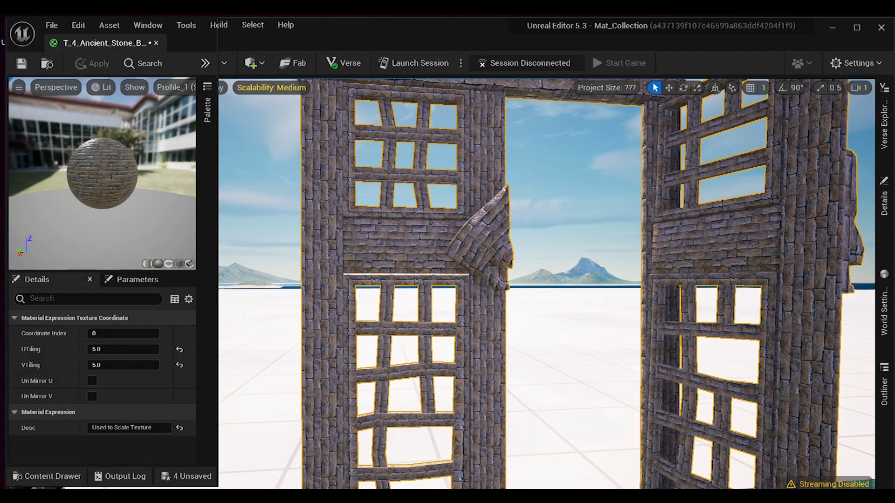
key(w)
right_drag(639, 277, 312, 252)
key(w)
key(w)
key(s)
key(d)
key(w)
key(d)
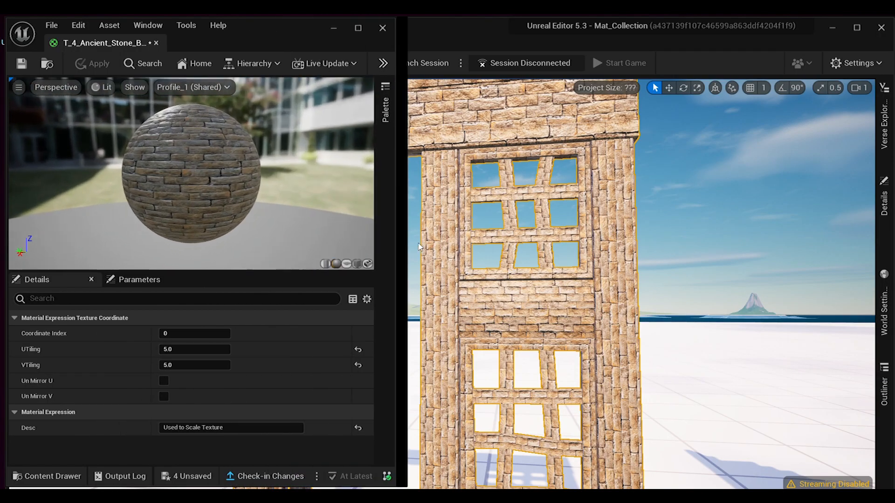
Add a Constant node to the T_4_Ancient_Stone_Brick_Mat graph and connect its output to the Metallic input
drag(404, 177, 72, 177)
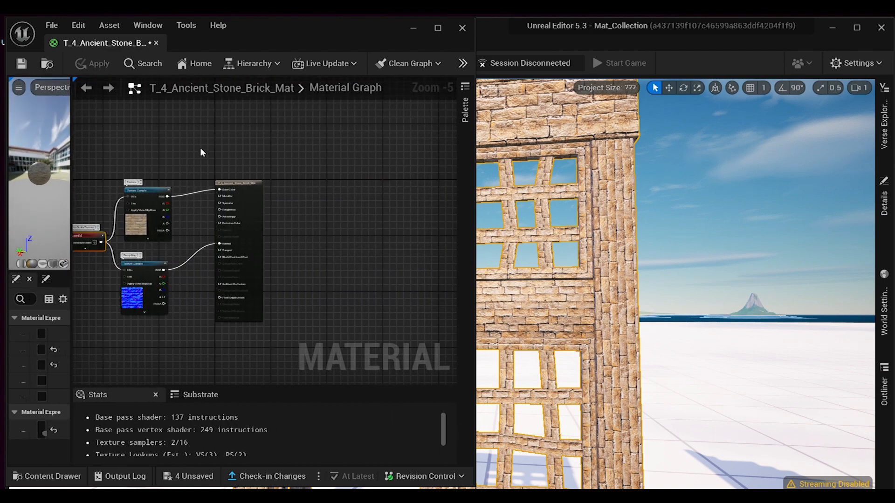
mouse_move(478, 160)
right_down()
mouse_move(522, 160)
mouse_move(491, 159)
right_up()
drag(474, 159, 699, 160)
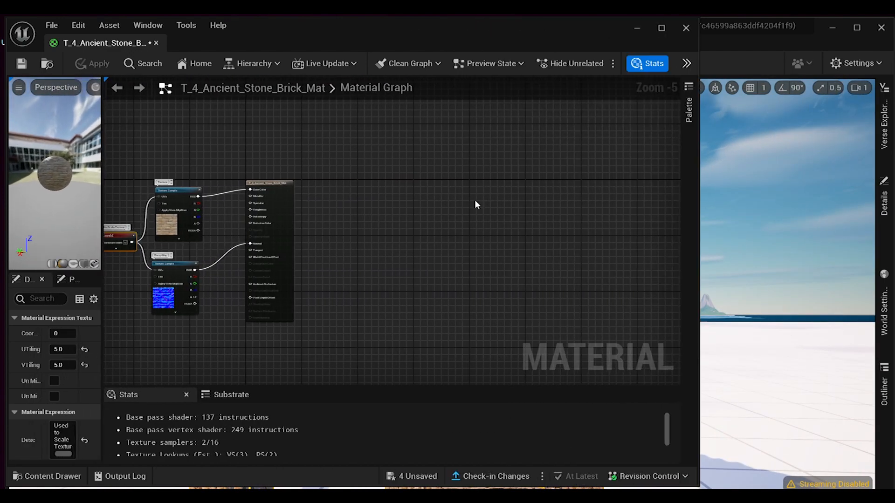
scroll(223, 237, up, 4)
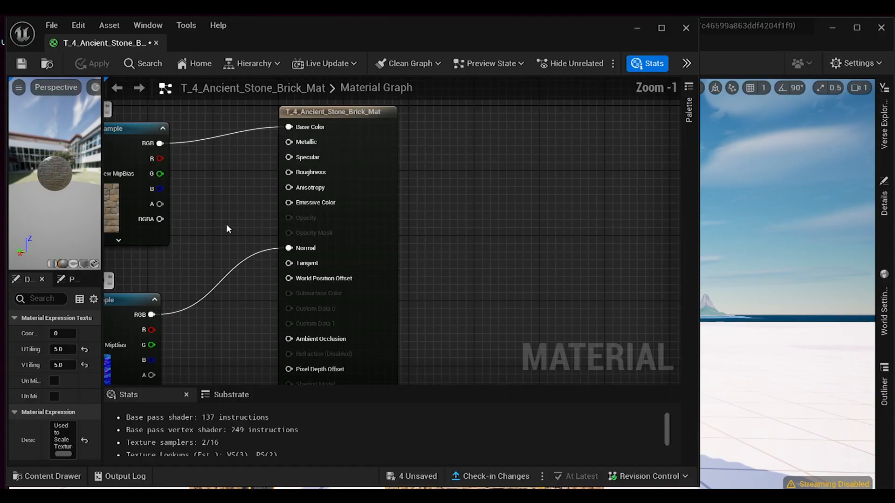
right_click(233, 184)
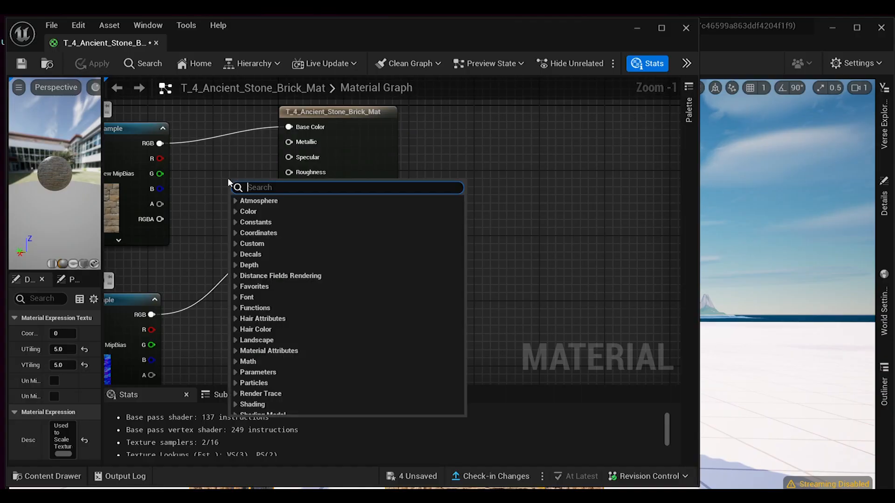
text(cons)
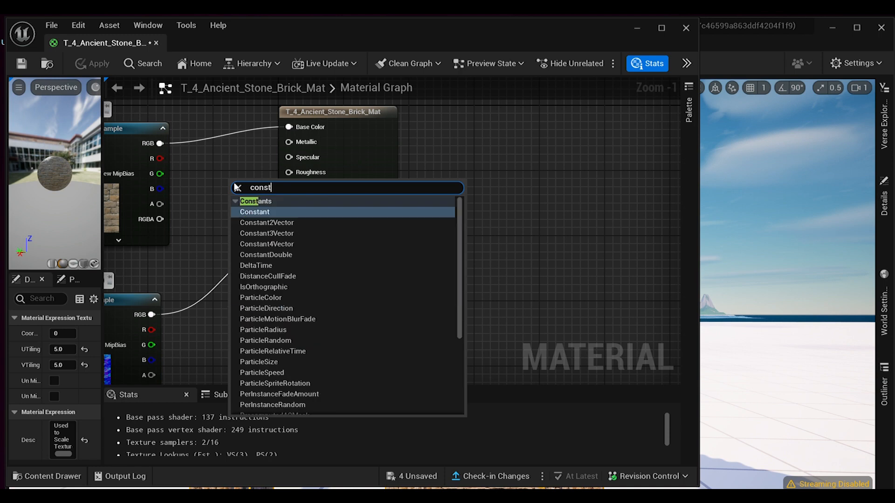
text(t)
key(Return)
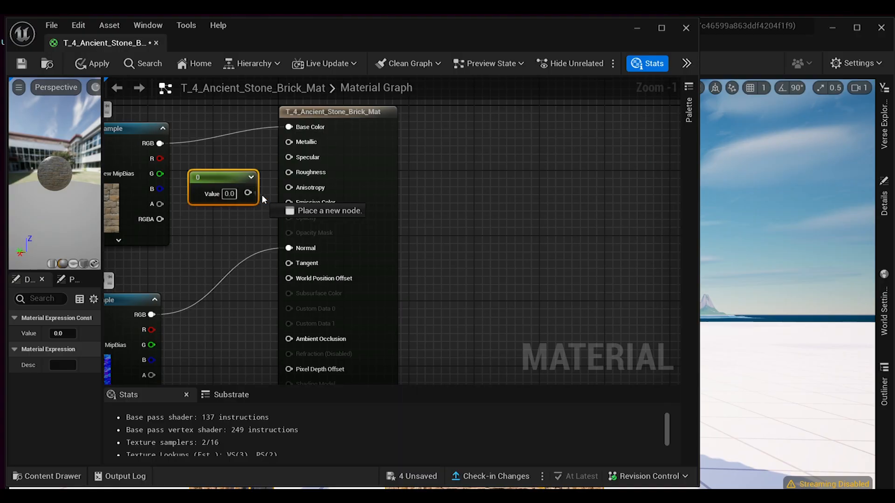
drag(280, 196, 289, 142)
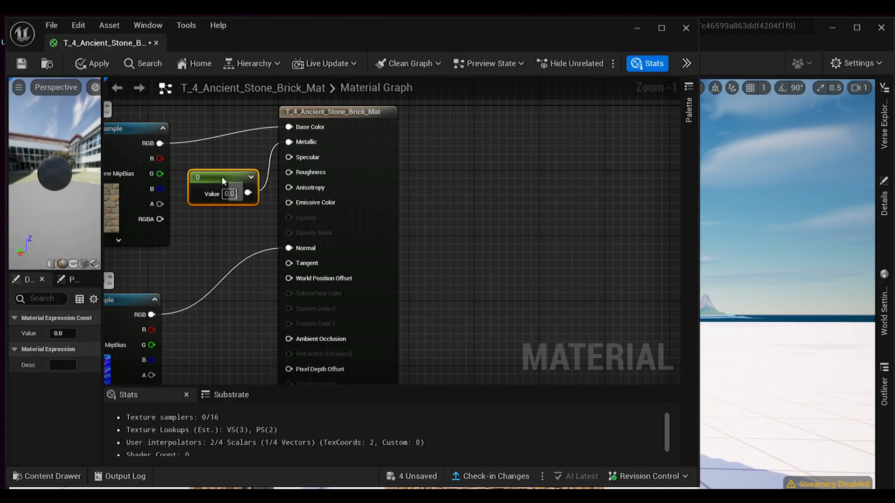
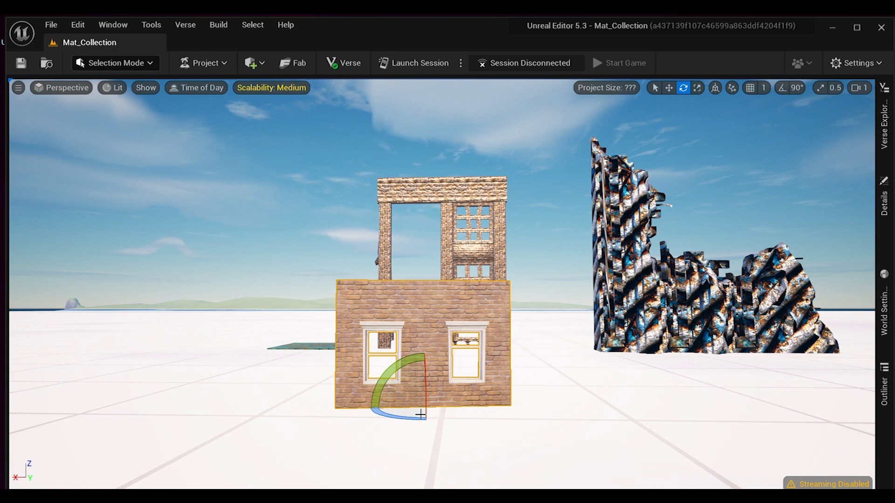
Rotate the Suburban Window D wall about 8 degrees around its vertical axis and switch back to the move tool
drag(426, 418, 419, 418)
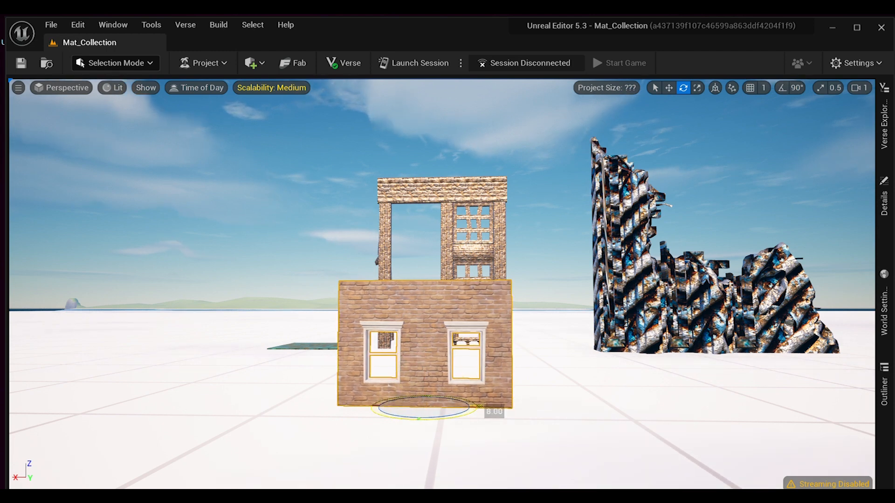
click(585, 456)
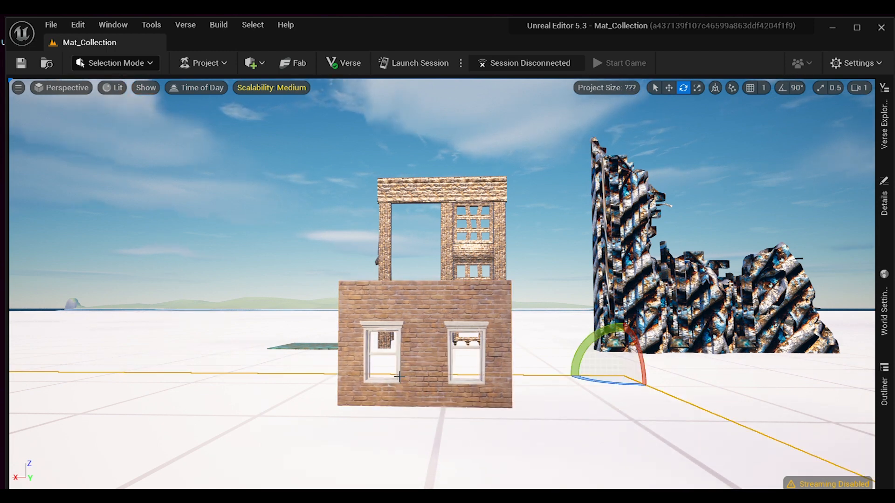
click(419, 365)
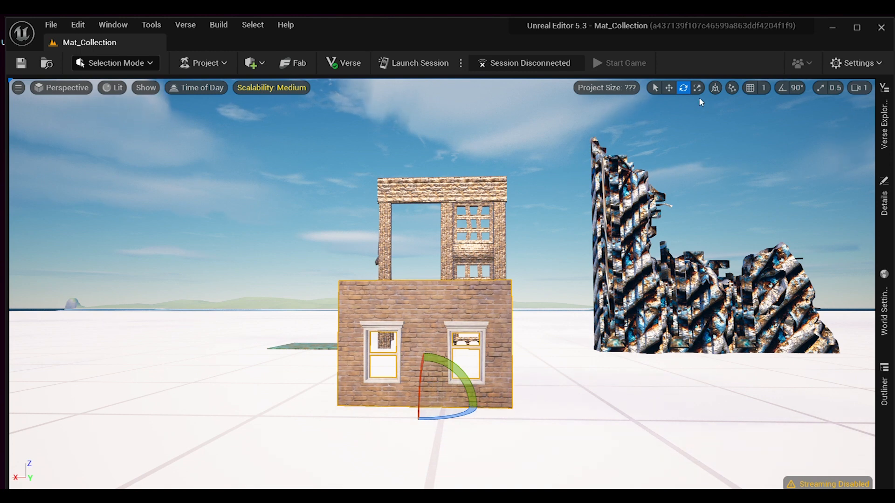
click(669, 88)
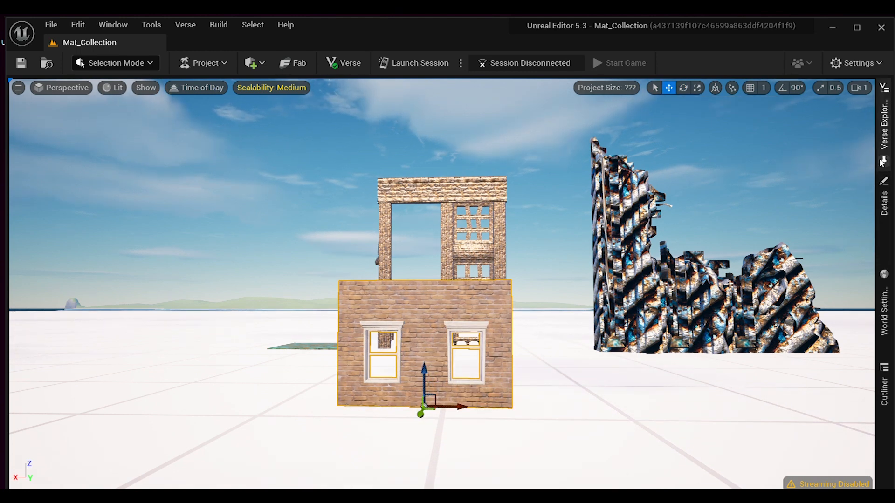
Assign nda_T_4_Ancient_Stone_Brick as the Primary texture data of the Suburban Window D wall
click(885, 197)
scroll(828, 237, up, 2)
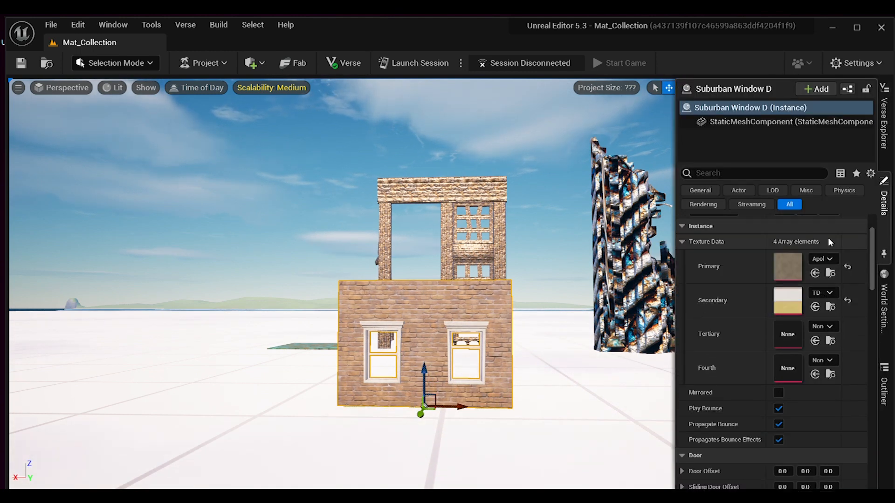
click(821, 259)
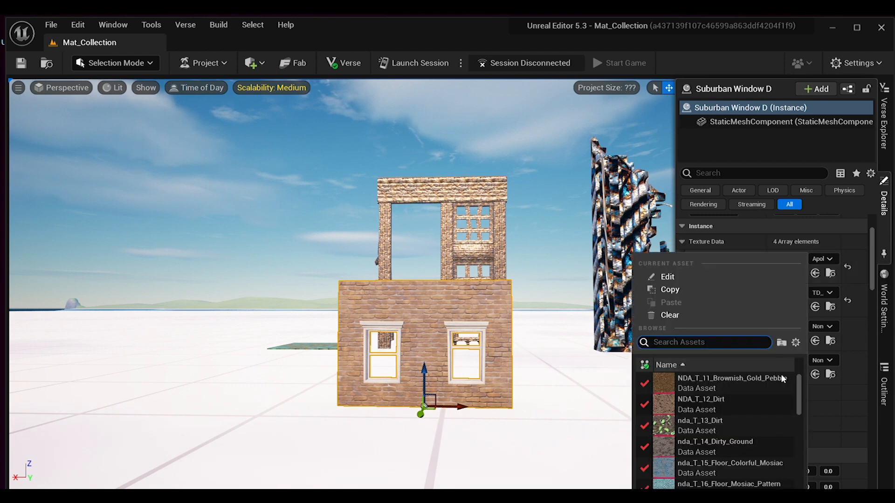
drag(799, 392, 799, 473)
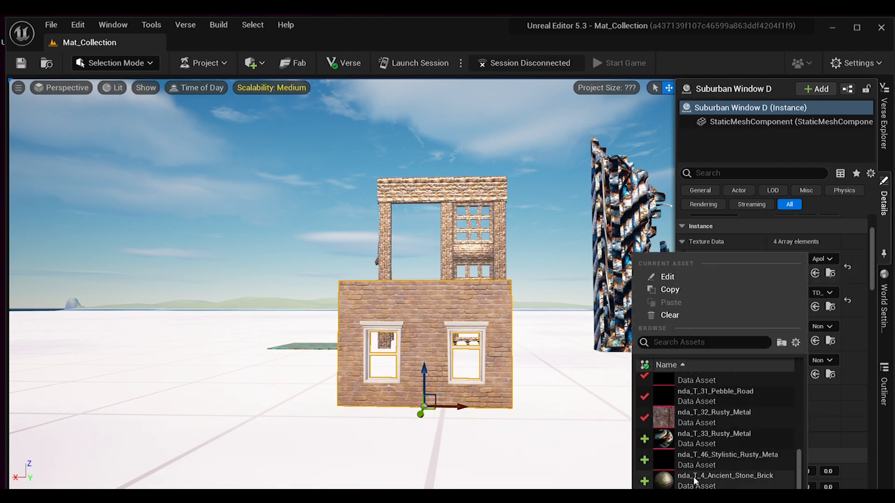
click(708, 480)
Examine the brick texture on the window wall and the coliseum gate from close up
right_drag(563, 387, 513, 419)
key(w)
key(a)
key(w)
key(a)
key(w)
key(d)
key(w)
key(d)
key(s)
key(s)
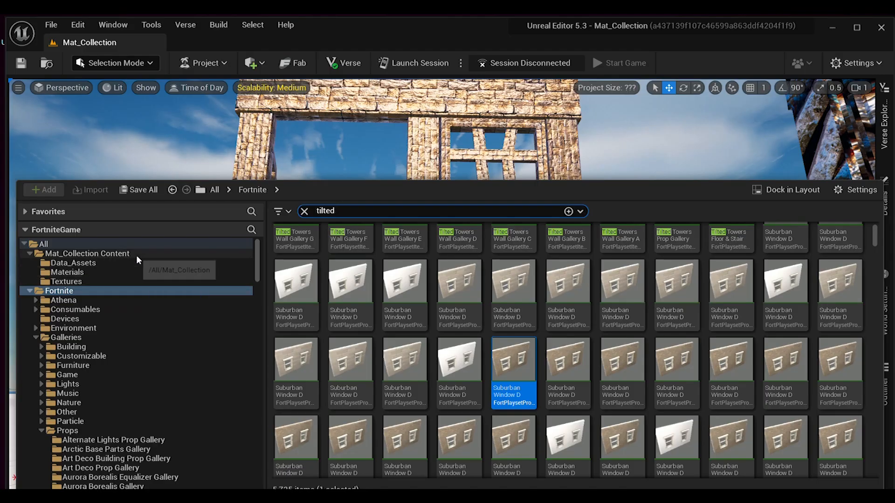
Clear the content search and open the nda_T_4_Ancient_Stone_Brick data asset from the project's Data_Assets folder
click(136, 256)
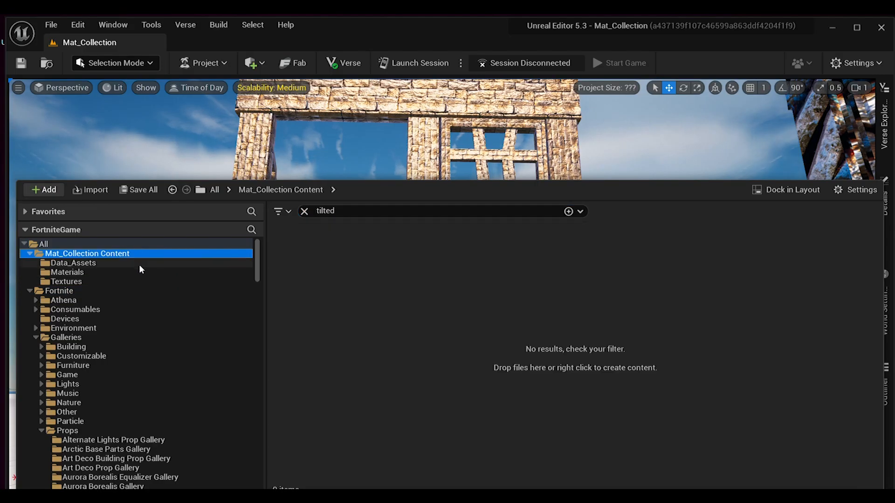
click(29, 290)
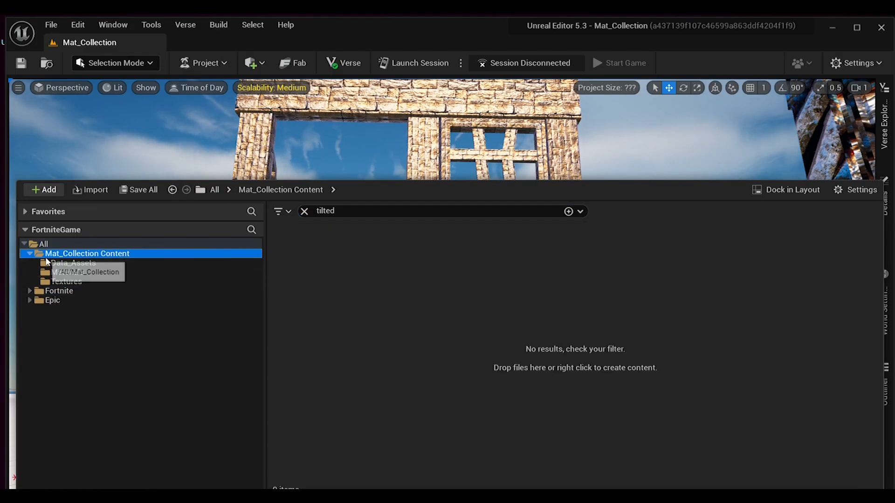
click(304, 212)
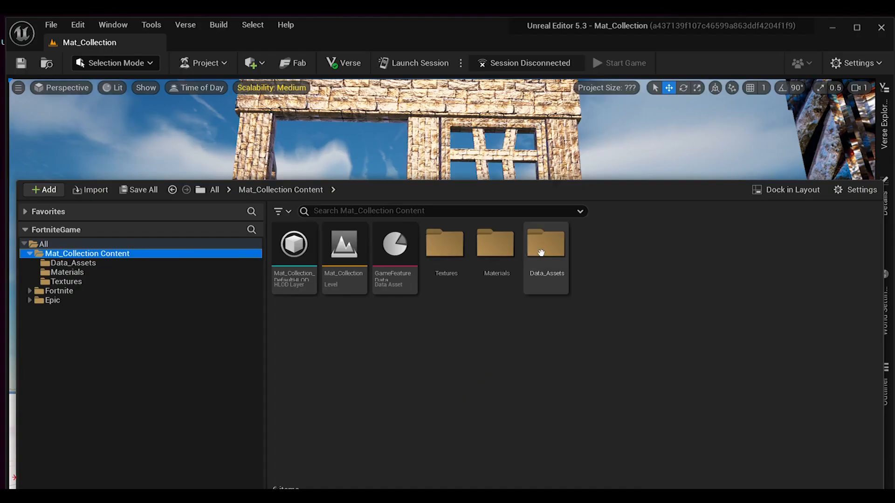
double_click(543, 247)
double_click(294, 247)
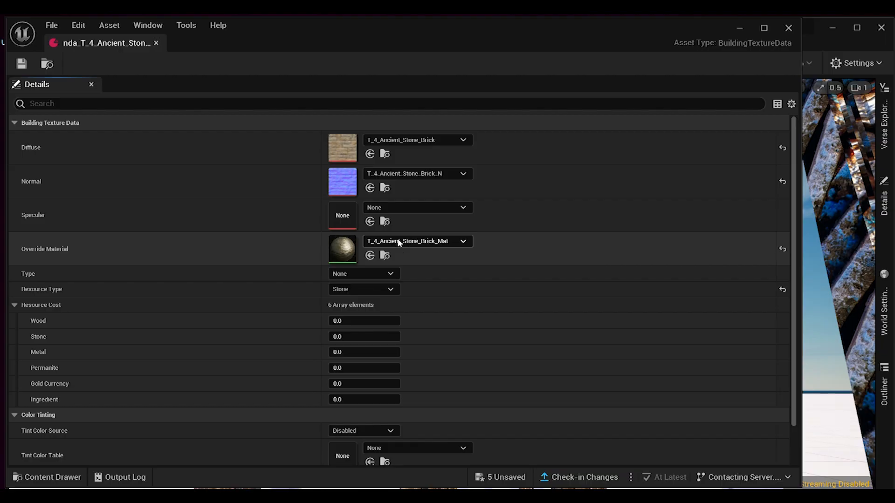
Clear the Override Material of the nda_T_4_Ancient_Stone_Brick data asset and close its editor
click(431, 241)
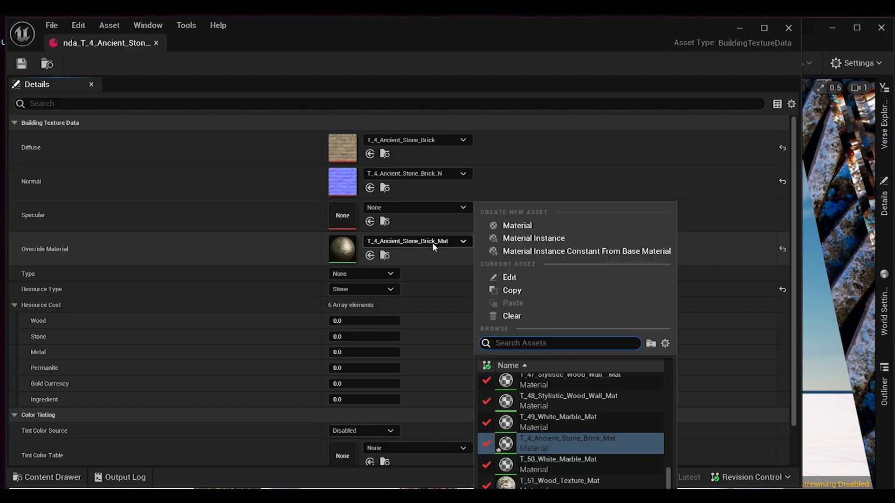
click(496, 317)
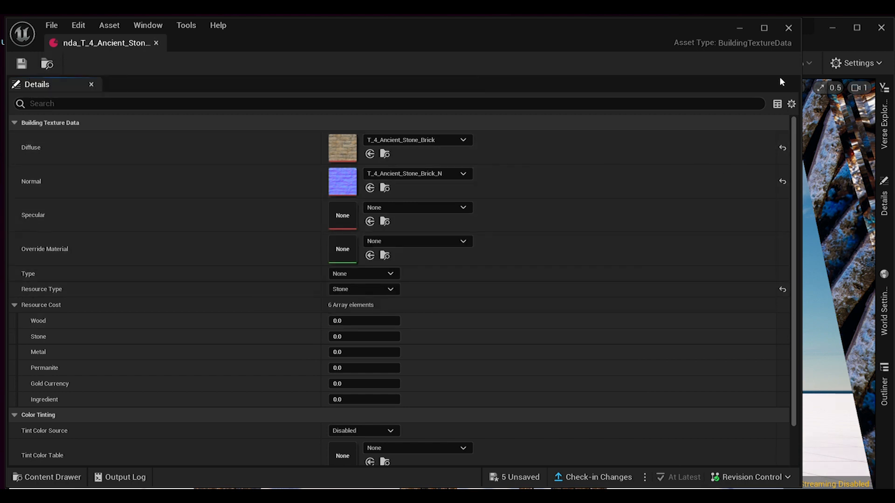
click(786, 28)
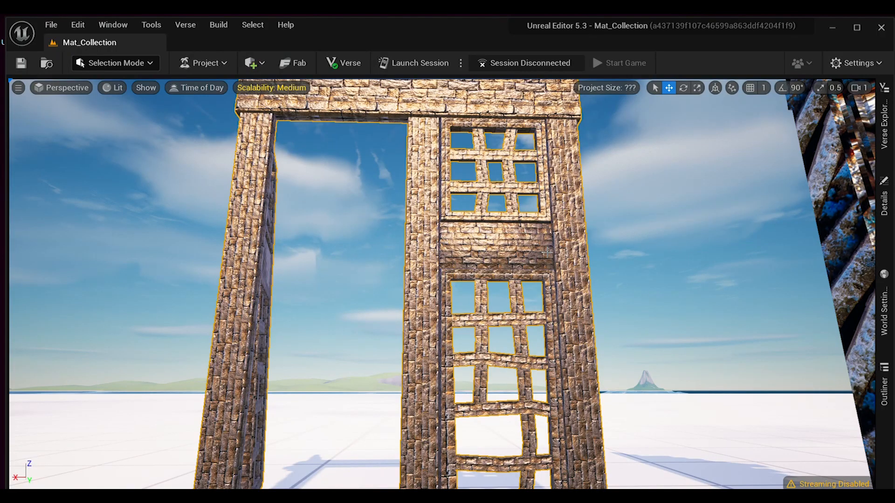
Toggle Allow Custom Material on and off again for the coliseum main gate to refresh its texture
click(884, 198)
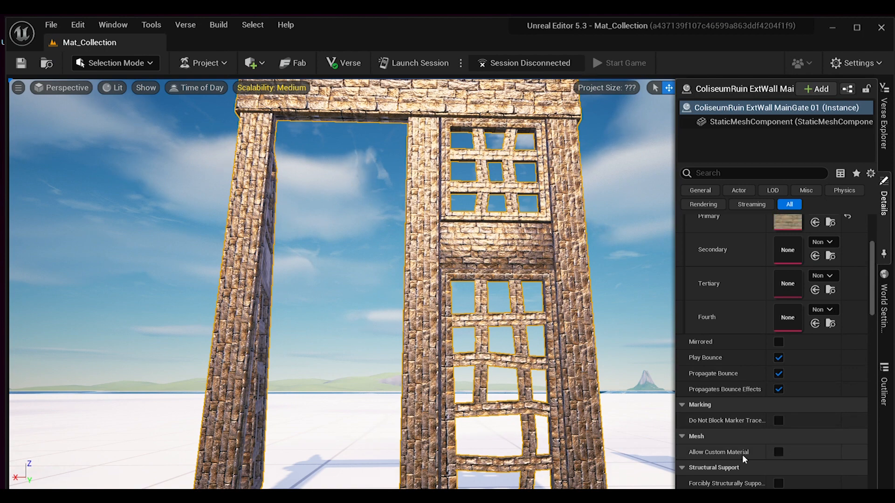
drag(676, 445, 626, 437)
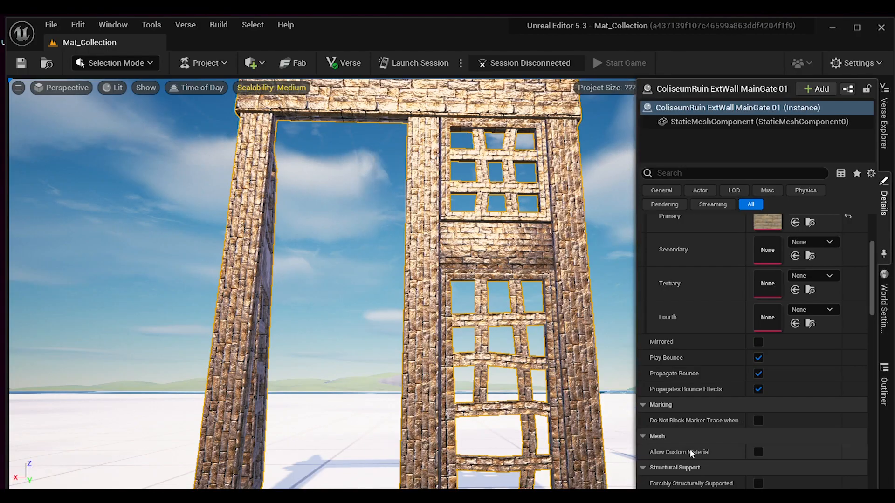
click(758, 451)
click(759, 449)
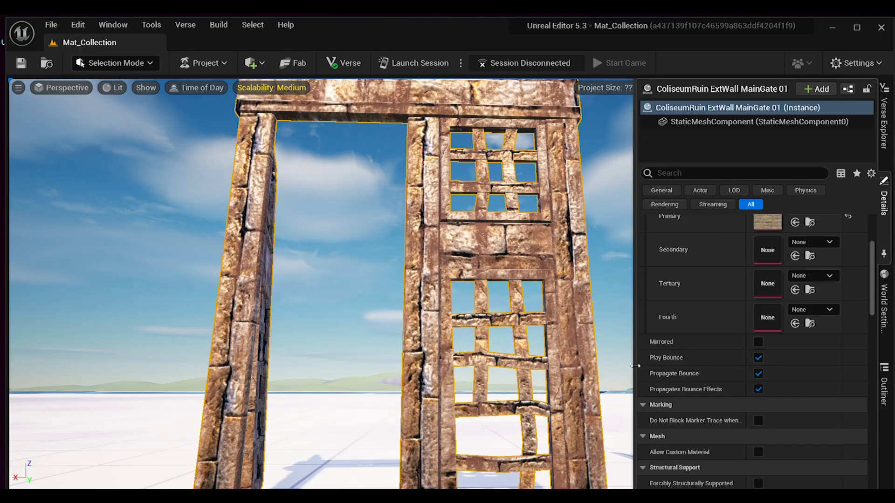
drag(636, 366, 707, 366)
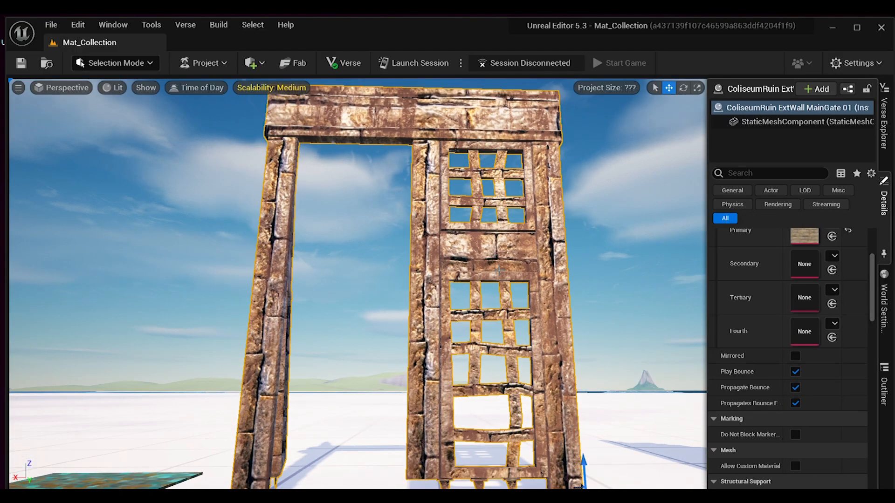
Compare the brick texture on the coliseum gate with that on the window wall from different distances
click(479, 276)
right_drag(480, 275, 675, 303)
key(a)
key(w)
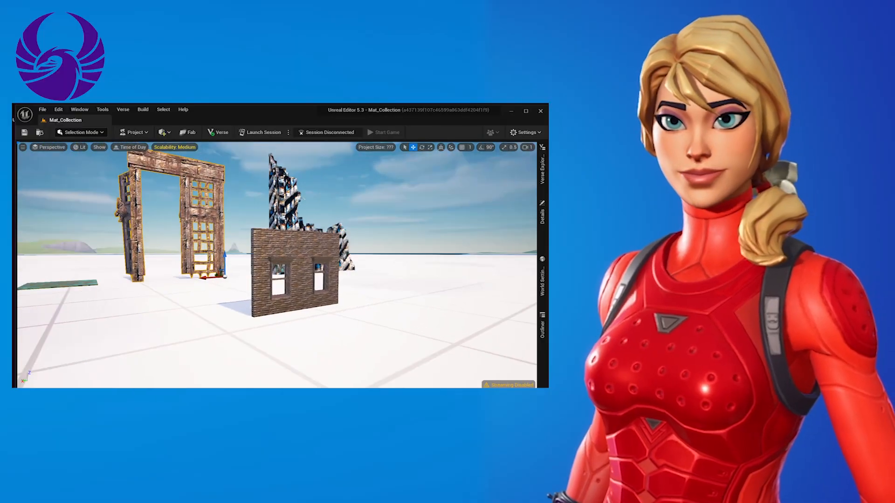
key(w)
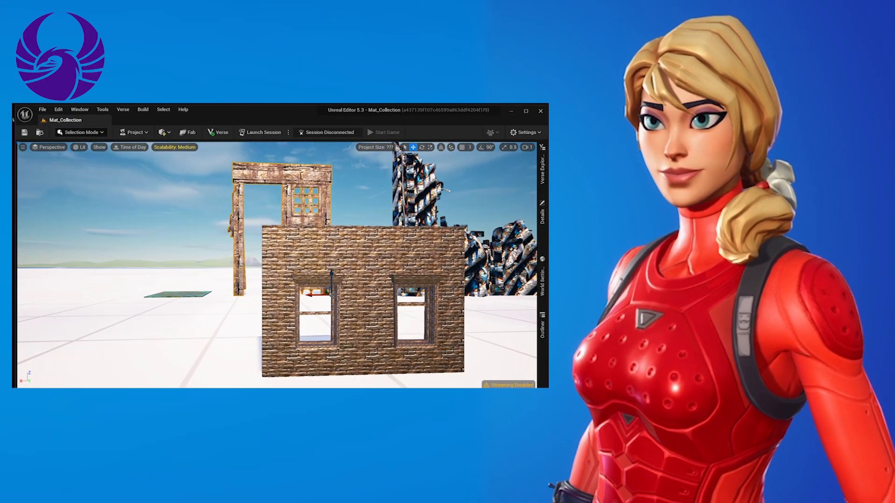
key(w)
mouse_move(316, 294)
mouse_down()
mouse_move(349, 294)
mouse_move(316, 295)
mouse_up()
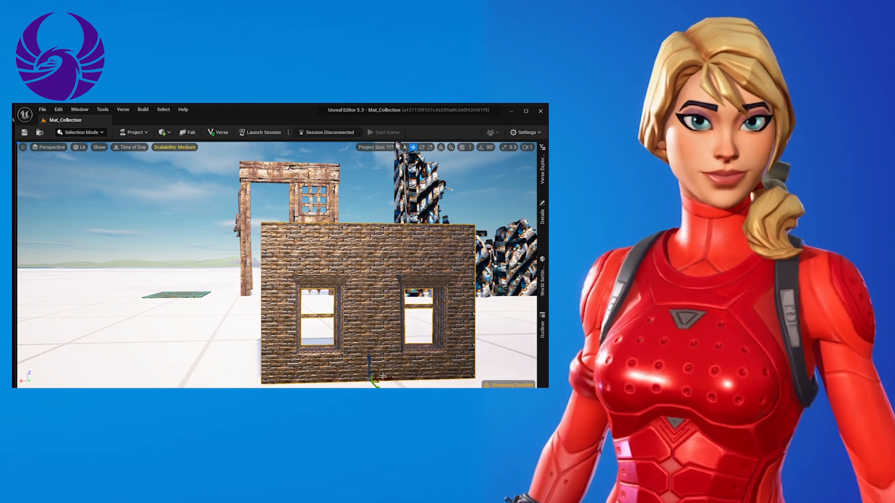
drag(382, 378, 402, 327)
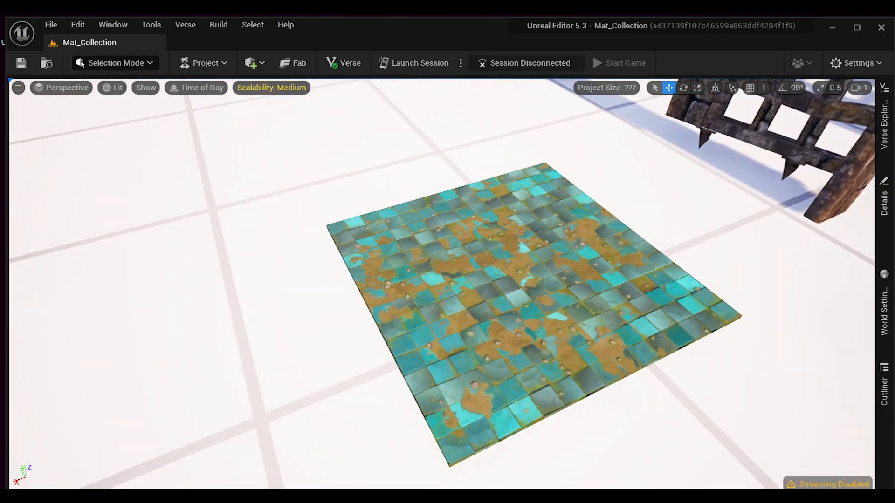
Select the teal mosaic floor piece and locate the T_7_Black_Marble_Stone texture in the project's Textures folder
right_drag(369, 303, 317, 305)
click(369, 303)
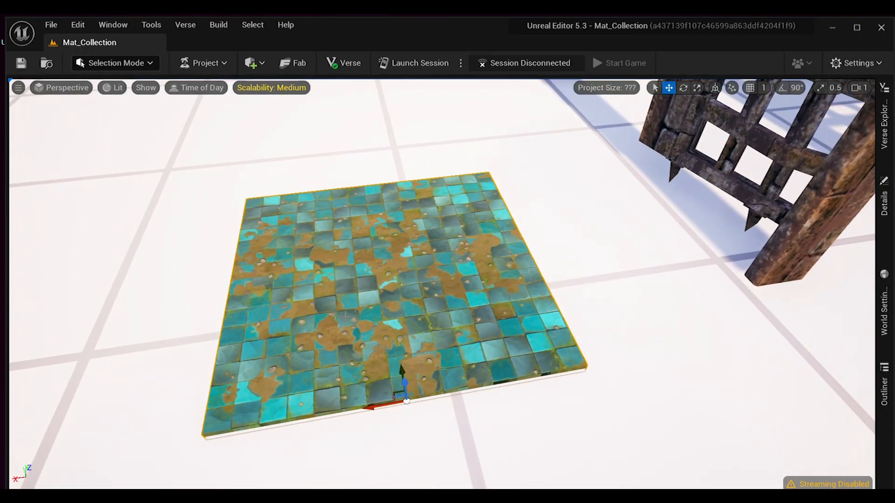
key(ctrl+space)
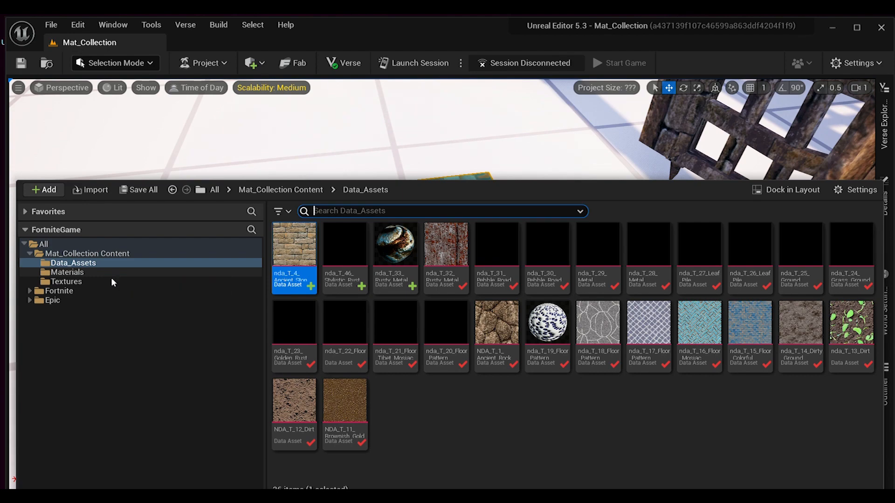
click(111, 281)
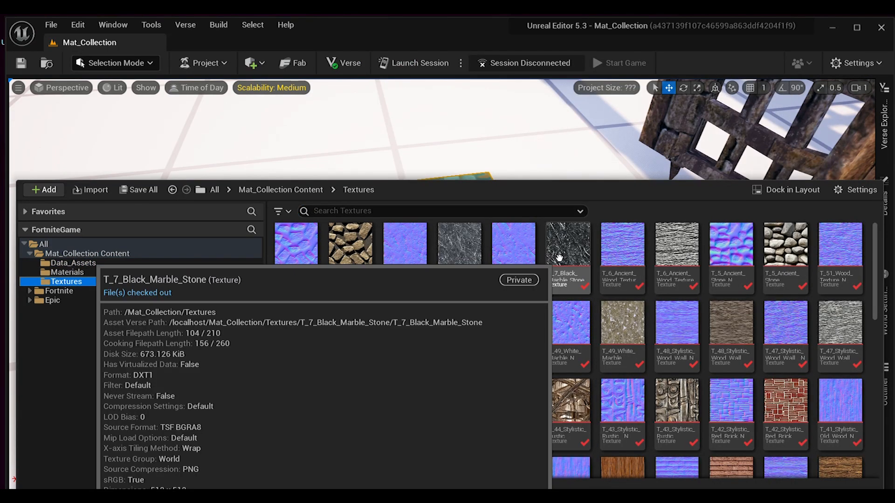
right_click(559, 258)
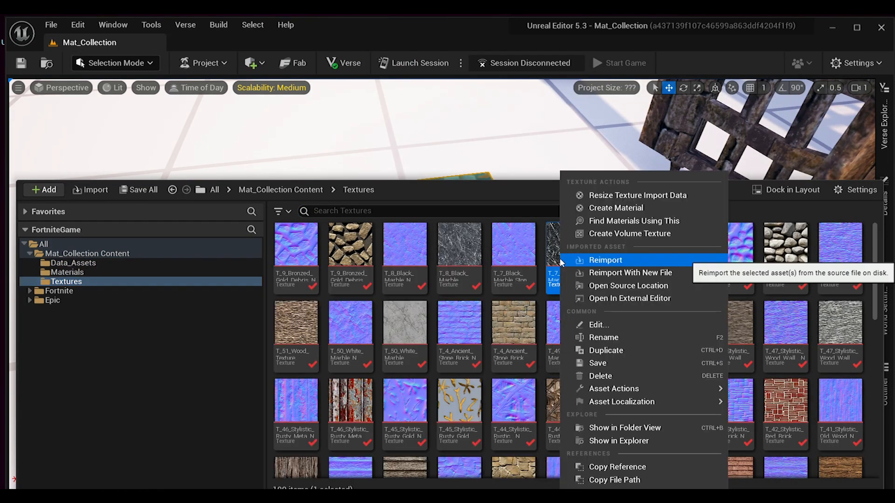
click(569, 335)
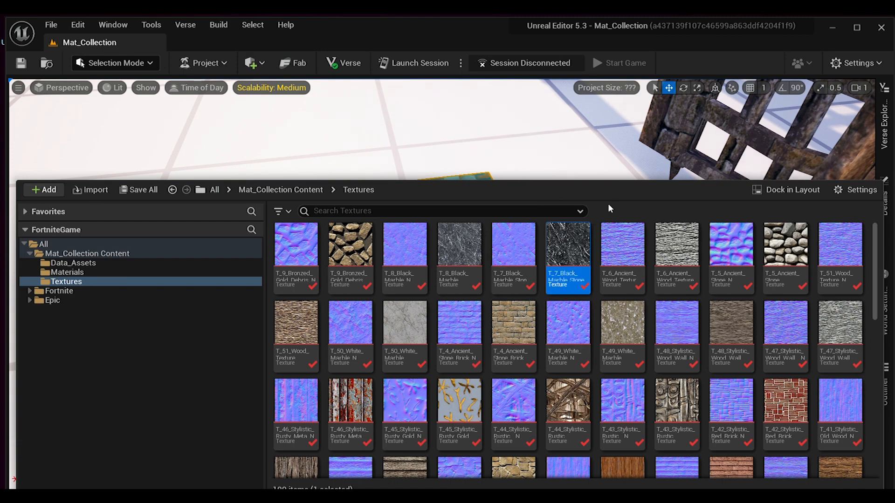
Create a BuildingTextureData data asset named nda_T_7_Black_Marble_Stone in the project's Data_Assets folder
click(153, 264)
click(110, 281)
click(94, 263)
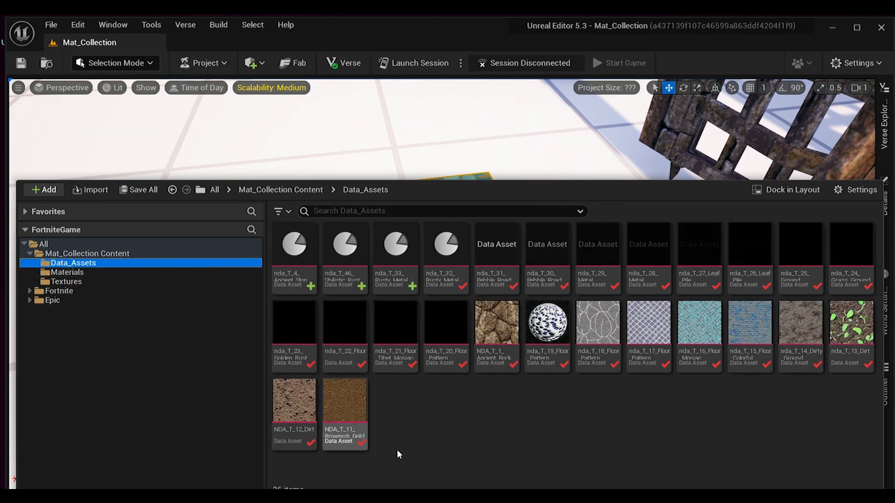
right_click(437, 425)
mouse_move(559, 377)
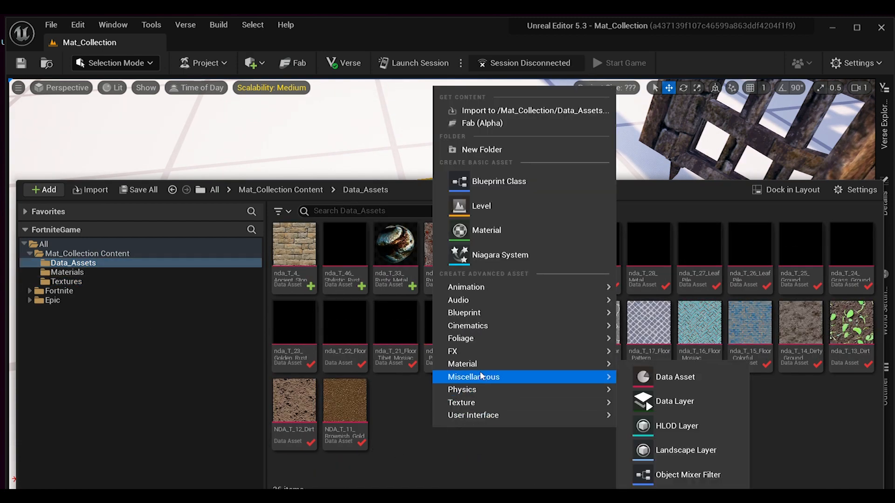
click(640, 383)
click(328, 217)
click(551, 276)
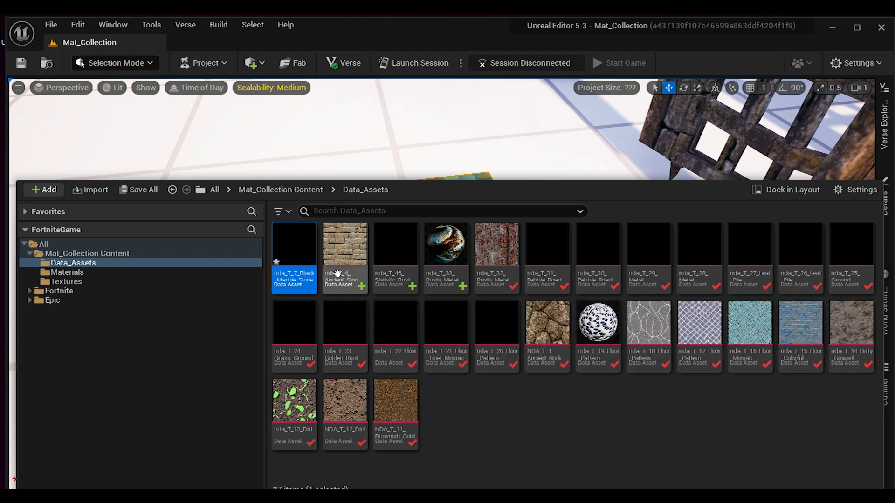
Open nda_T_7_Black_Marble_Stone and assign T_7_Black_Marble_Stone as its Diffuse and T_7_Black_Marble_Stone_N as its Normal texture
key(Return)
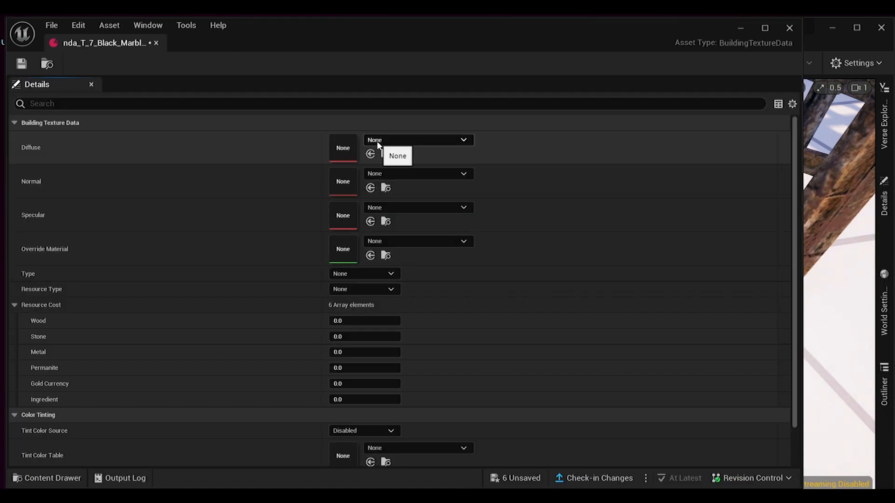
key(ctrl+space)
click(66, 367)
click(300, 297)
text(7)
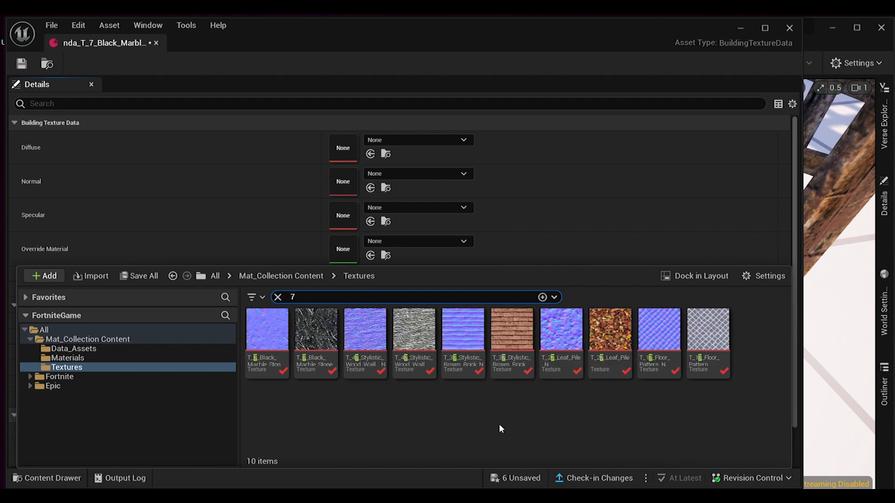
mouse_move(328, 337)
drag(327, 336, 337, 148)
drag(267, 331, 342, 182)
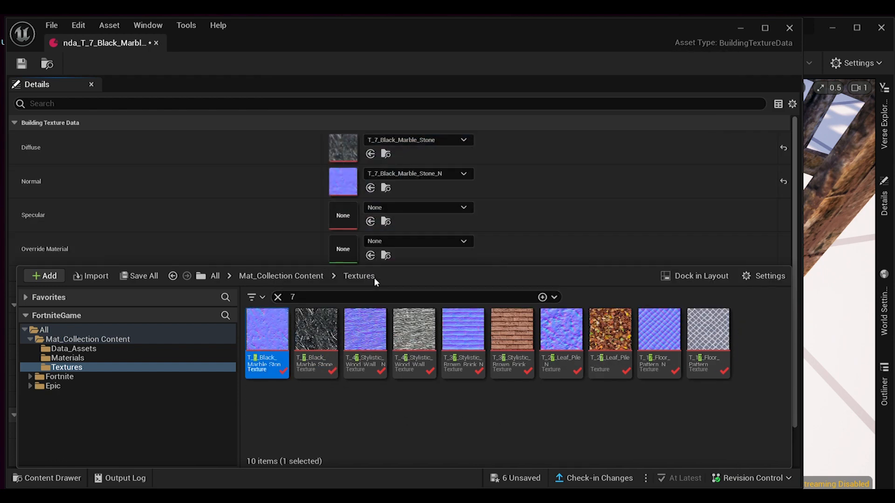
Set the Resource Type of the black marble data asset to Stone, save it and close its editor
click(377, 265)
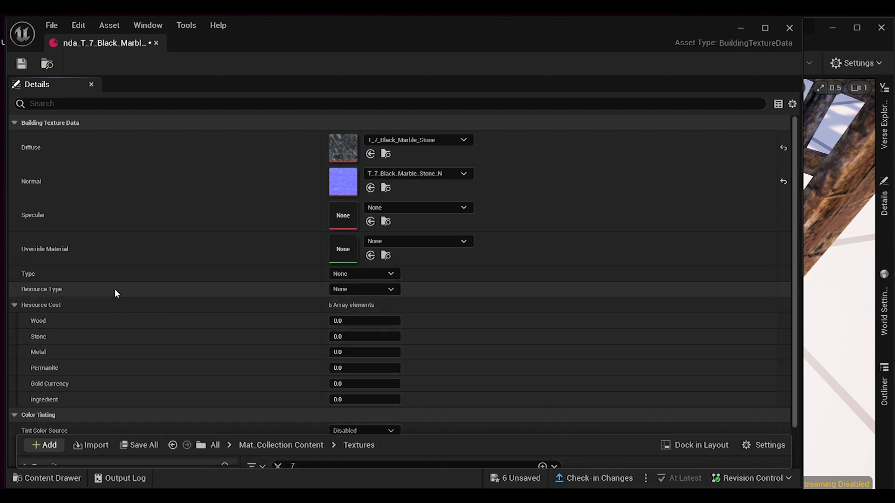
click(377, 289)
click(374, 311)
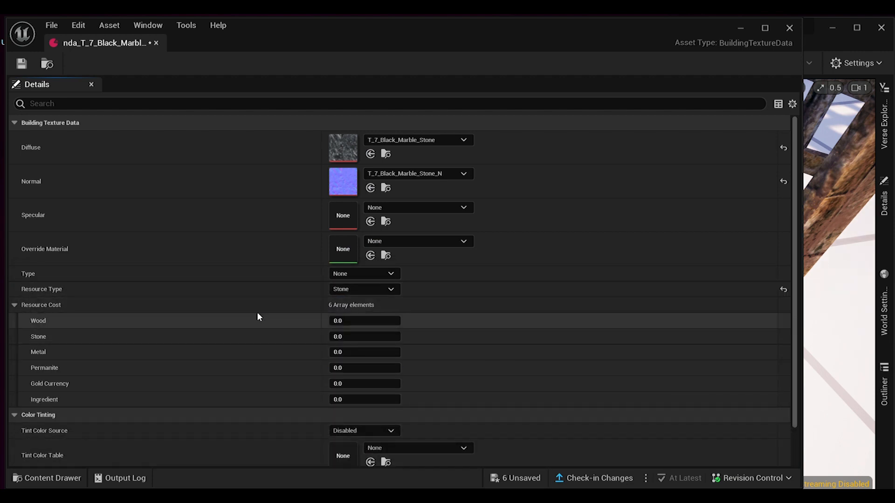
click(21, 64)
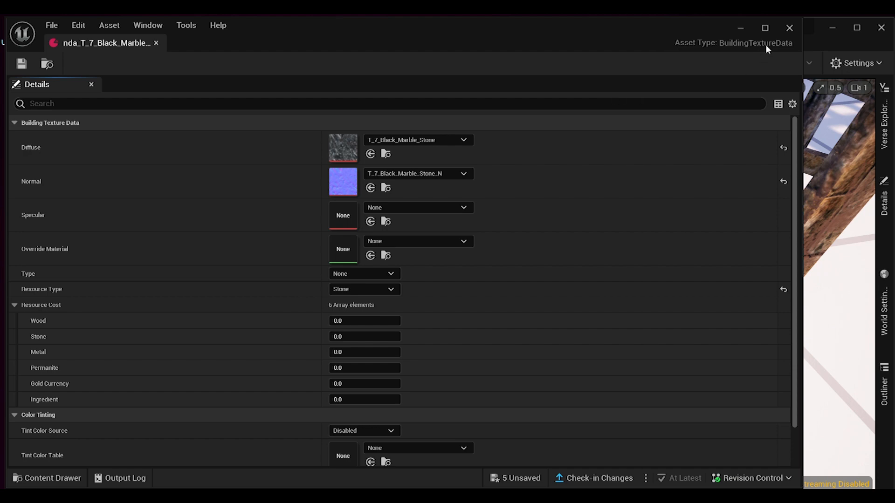
click(789, 29)
Open the T_7_Black_Marble_Stone_Mat material from the project's Materials folder
click(66, 496)
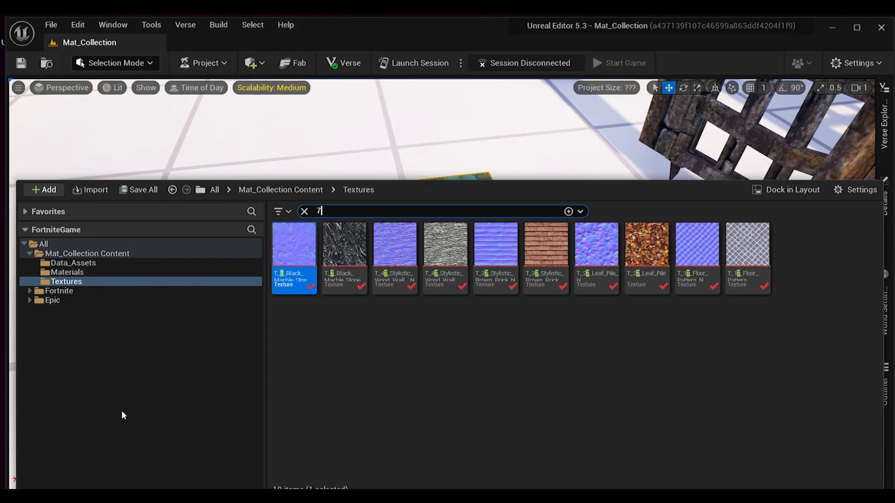
click(67, 272)
double_click(291, 261)
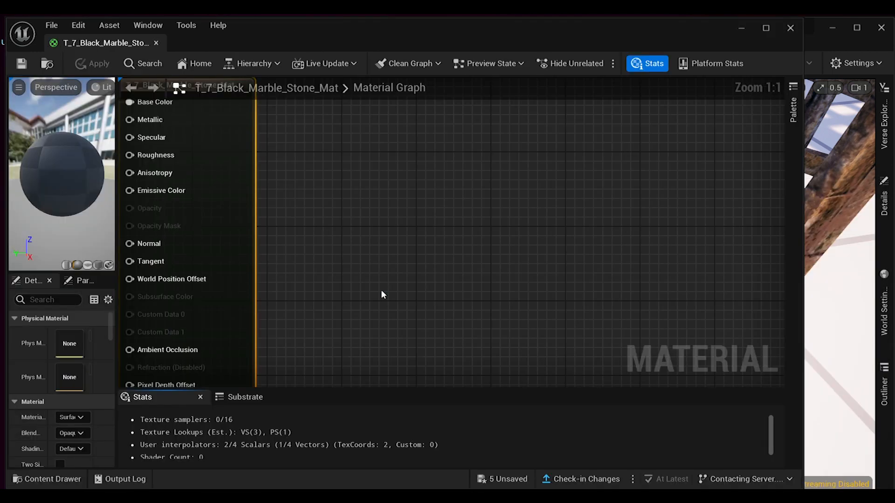
Add a Constant node with value 0 to the black marble material and connect it to Roughness
drag(351, 108, 277, 115)
right_click(366, 171)
text(const)
click(389, 206)
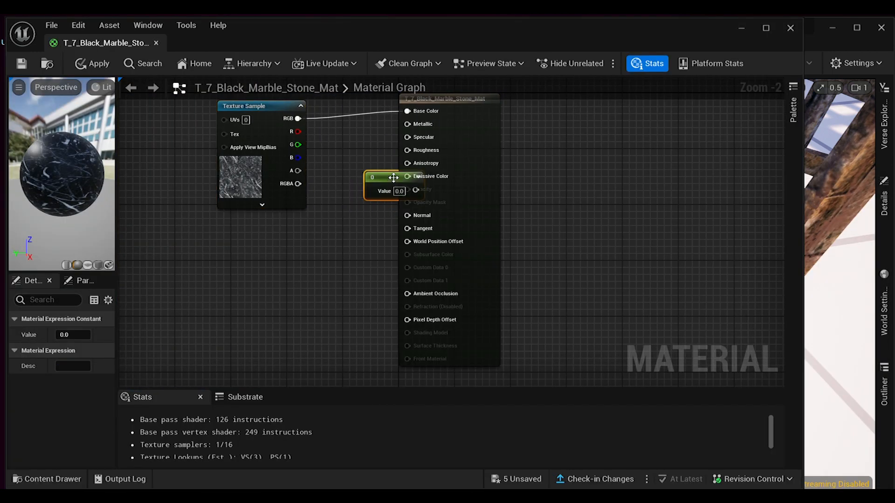
drag(422, 195, 386, 195)
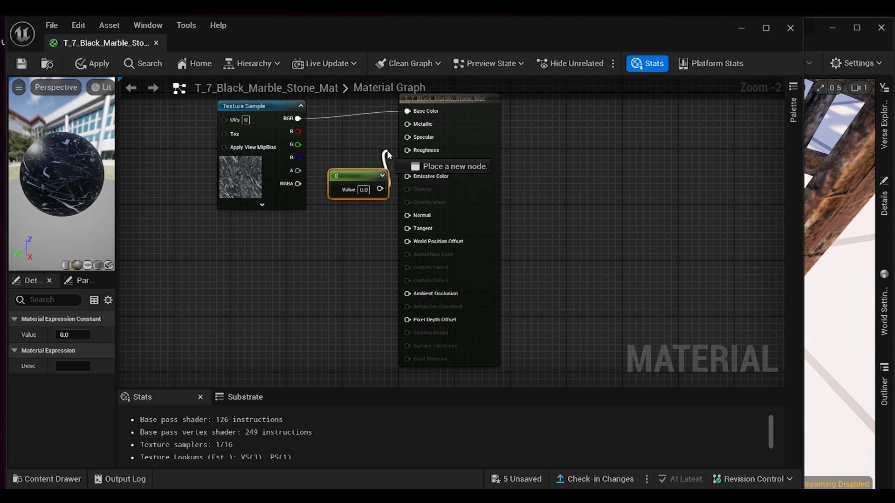
drag(413, 154, 412, 152)
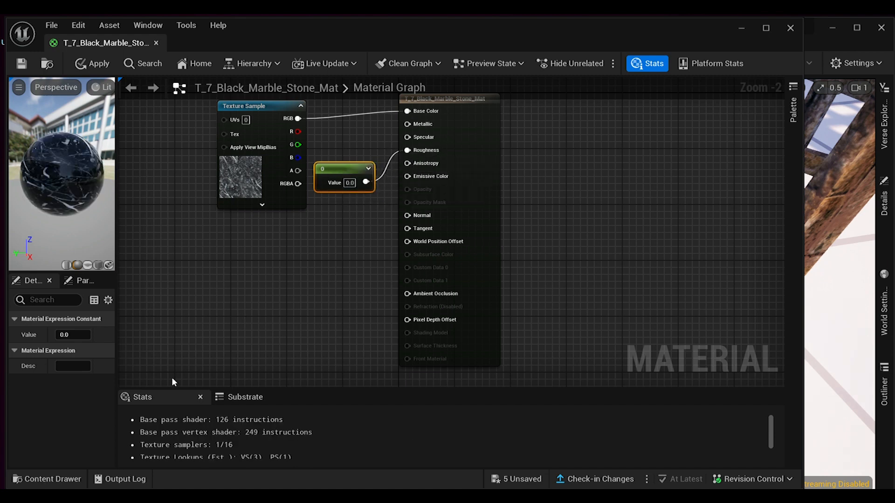
Preview the black marble material on a cube and connect a T_7_Black_Marble_Stone_N texture sample to its Normal input
click(98, 265)
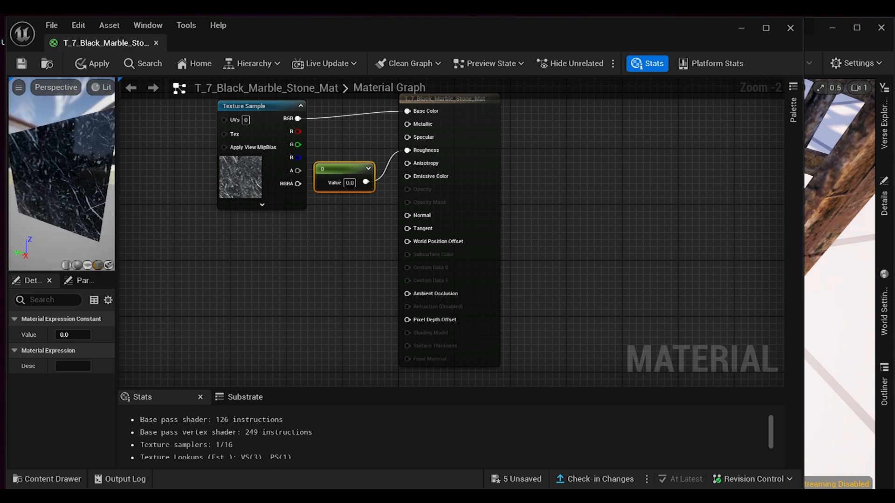
drag(75, 186, 54, 182)
click(64, 477)
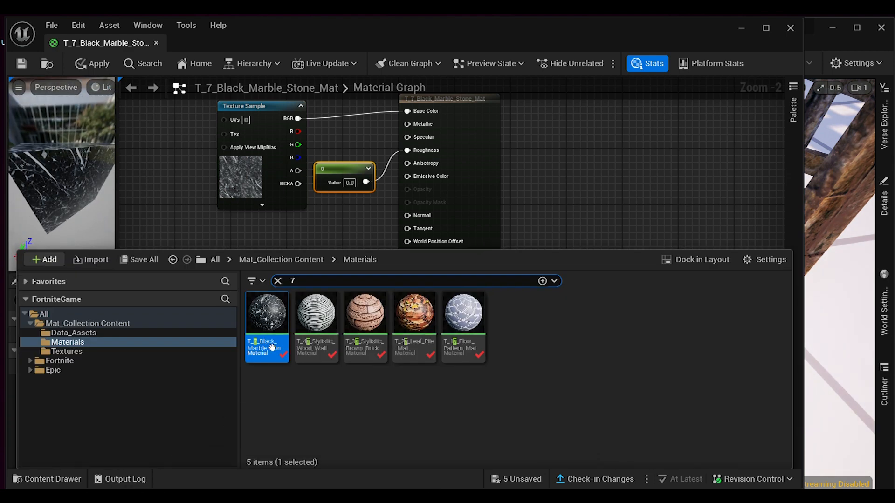
click(117, 351)
drag(291, 330, 407, 215)
drag(67, 162, 60, 177)
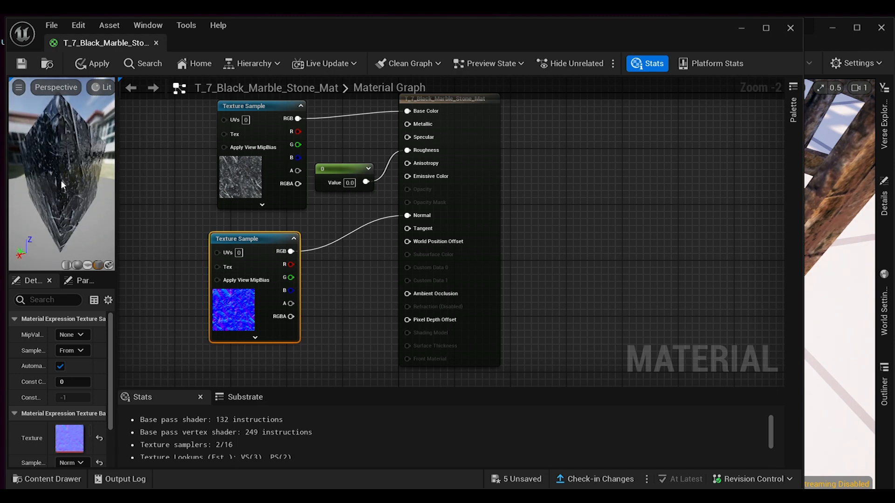
Break the normal map's link to the Normal input and preview the material on a sphere and a plane
right_click(293, 254)
click(317, 295)
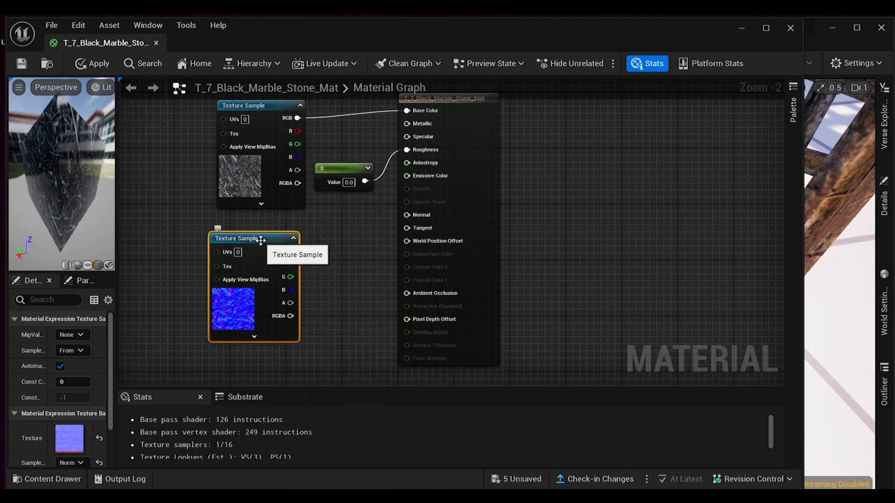
click(77, 265)
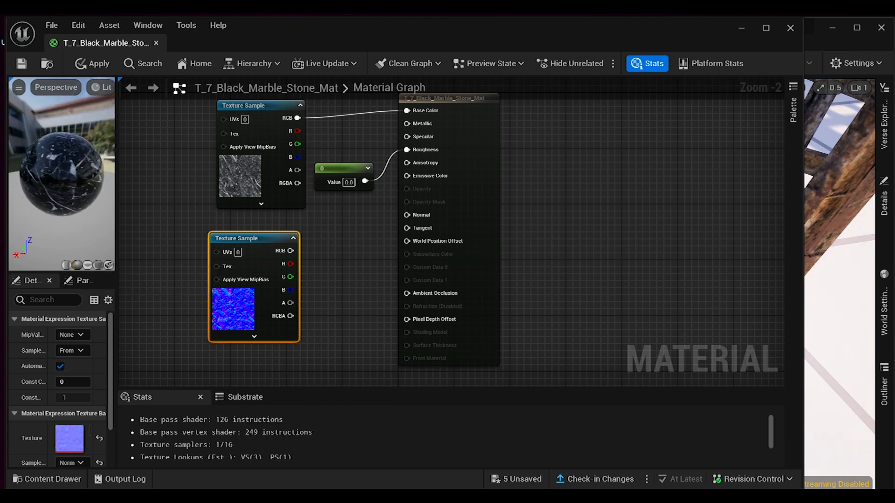
click(88, 265)
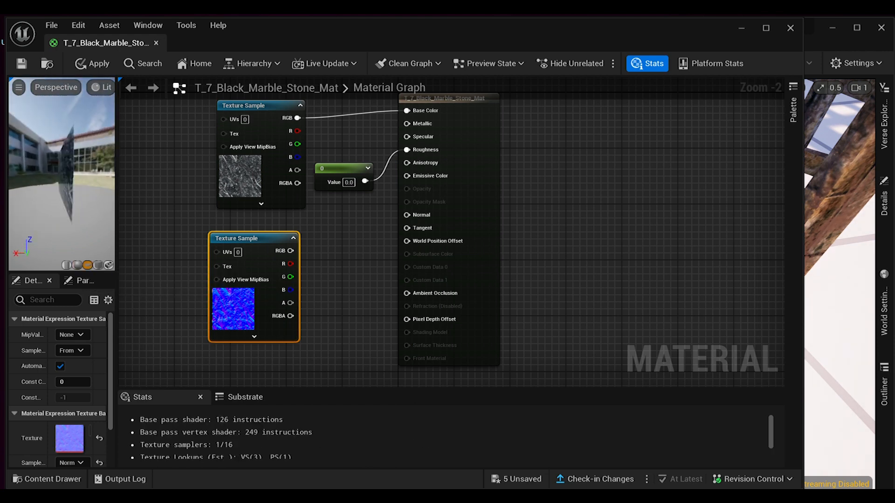
Add a TextureCoordinate node, connect it to the UVs of both texture samples and realign the normal map's sample node
right_click(161, 201)
text(textu)
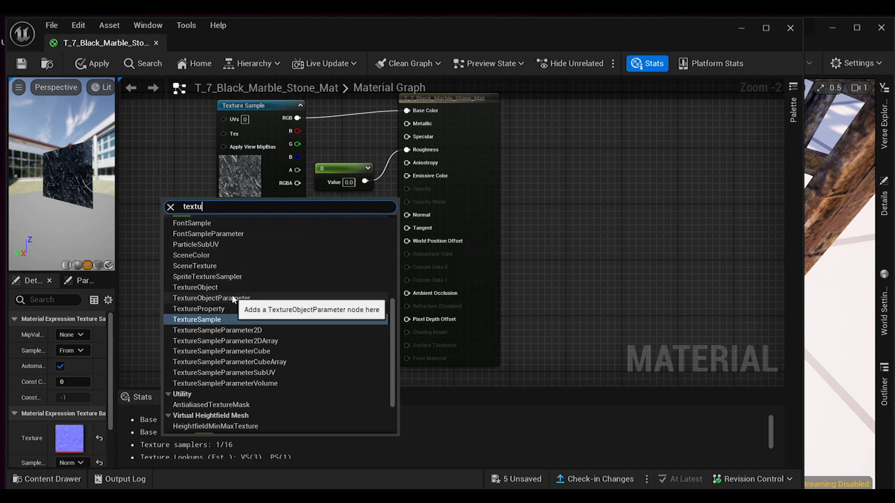
key(BackSpace)
key(BackSpace)
key(BackSpace)
key(BackSpace)
key(BackSpace)
text(coord)
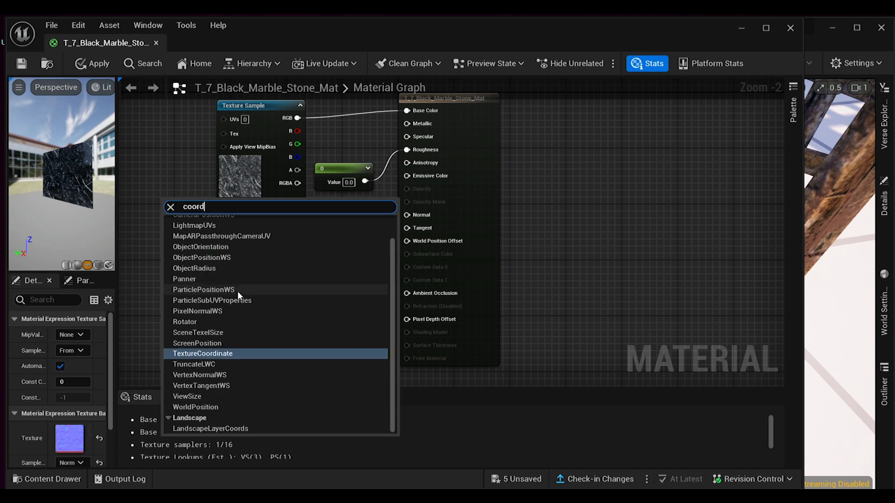
click(215, 343)
drag(176, 191, 148, 171)
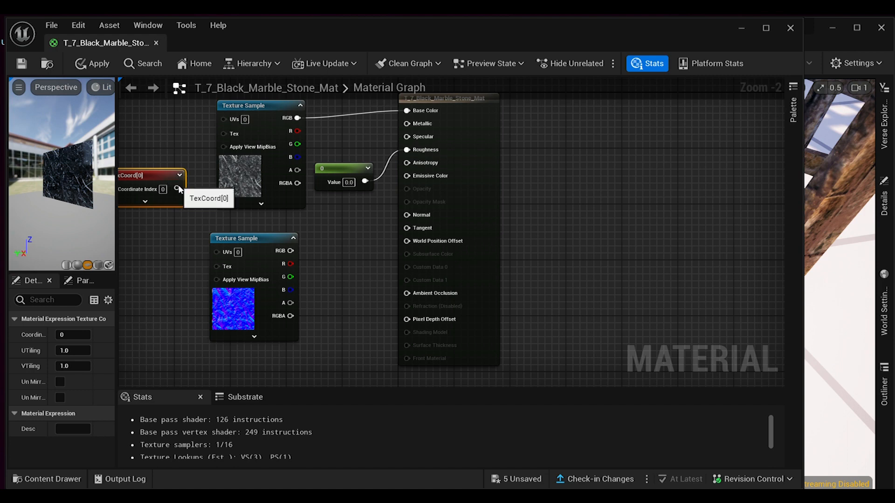
drag(195, 241, 216, 250)
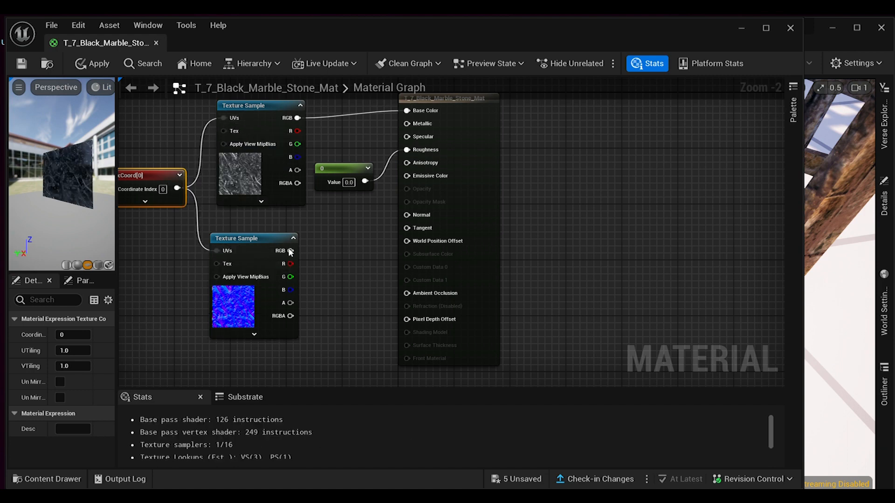
drag(276, 242, 282, 241)
drag(28, 107, 116, 247)
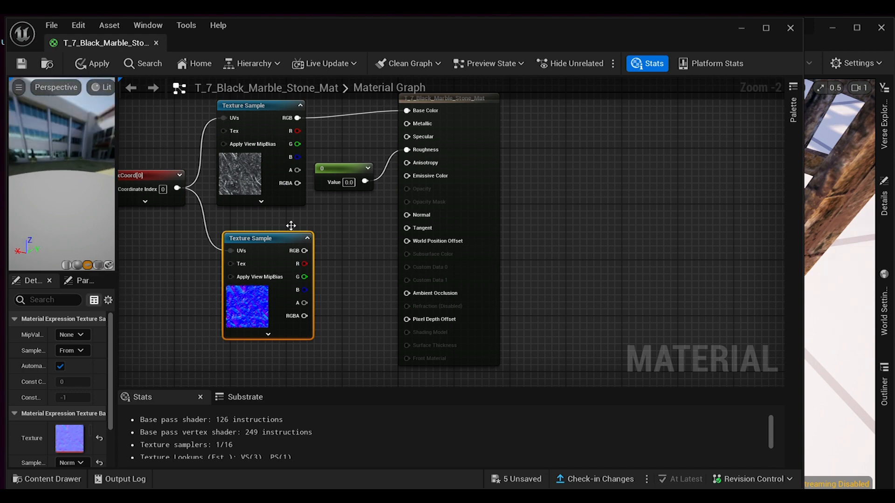
Enable Two Sided for the black marble material, save it and close the material editor
click(473, 102)
scroll(45, 394, down, 3)
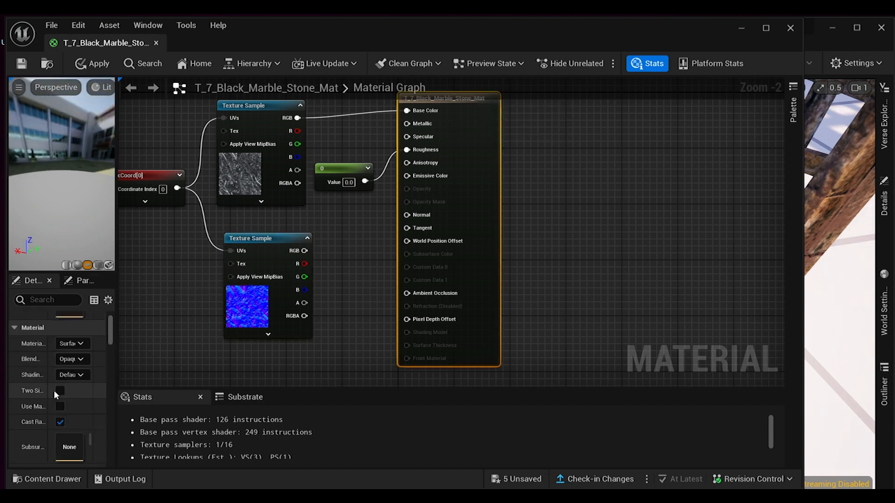
click(60, 390)
drag(64, 176, 97, 176)
click(22, 64)
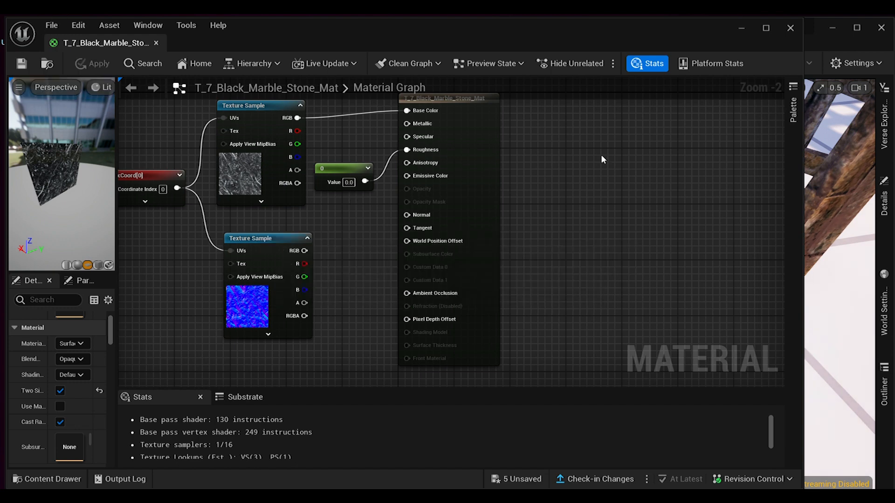
click(790, 28)
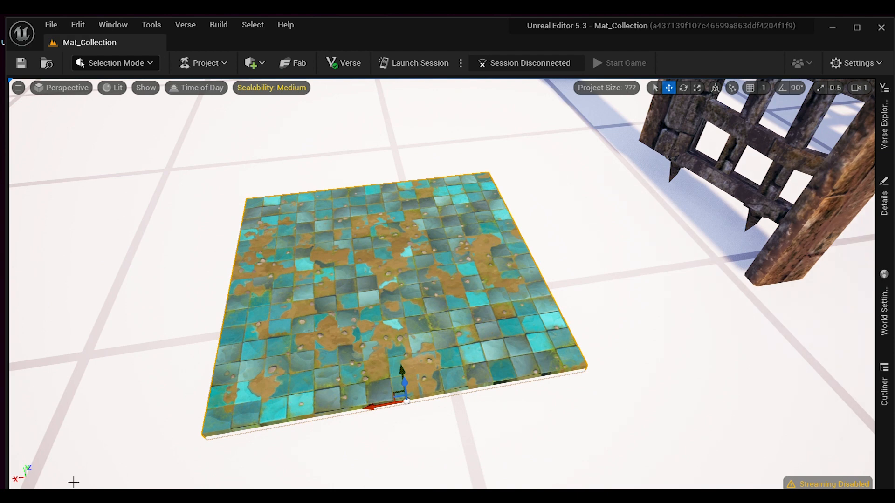
Return to the project's Data_Assets folder and clear the content search
key(ctrl+space)
click(124, 264)
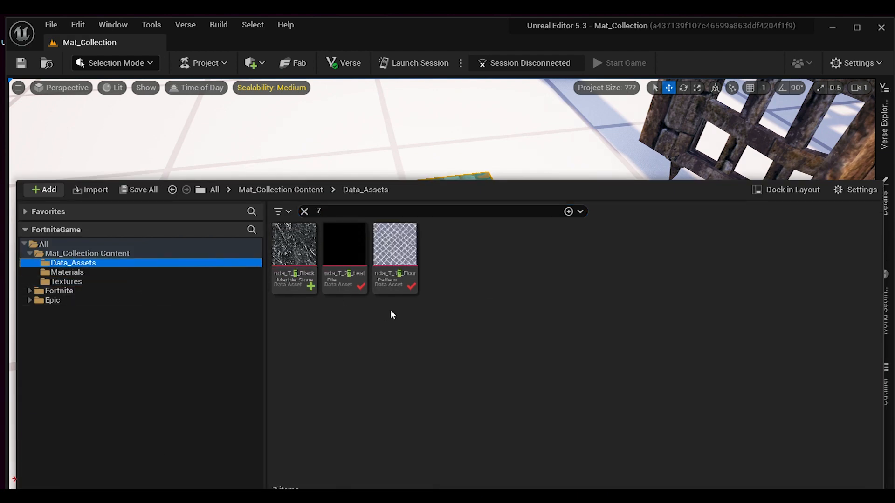
click(304, 213)
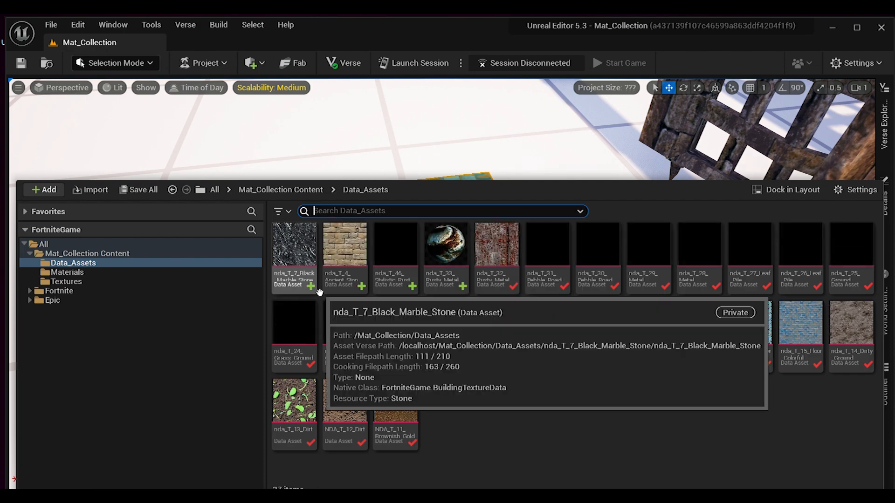
Set the Override Material of the nda_T_7_Black_Marble_Stone data asset to T_7_Black_Marble_Stone_Mat and close the asset
double_click(302, 247)
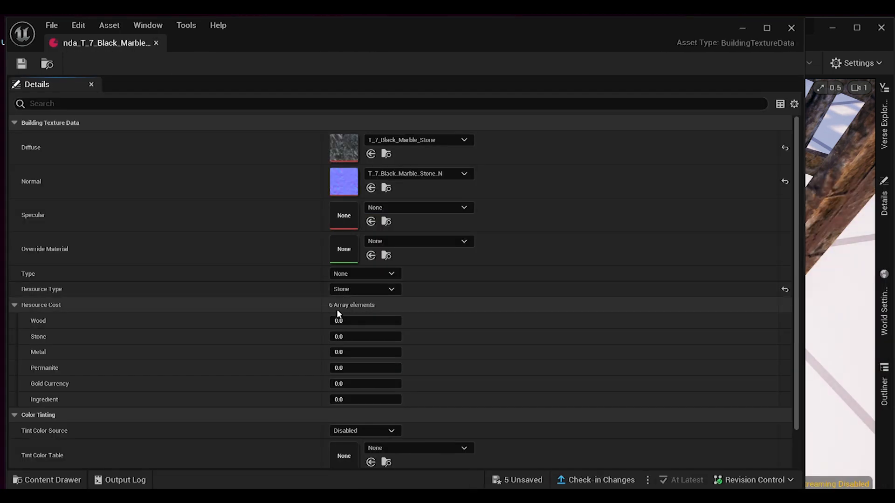
click(376, 243)
text(7)
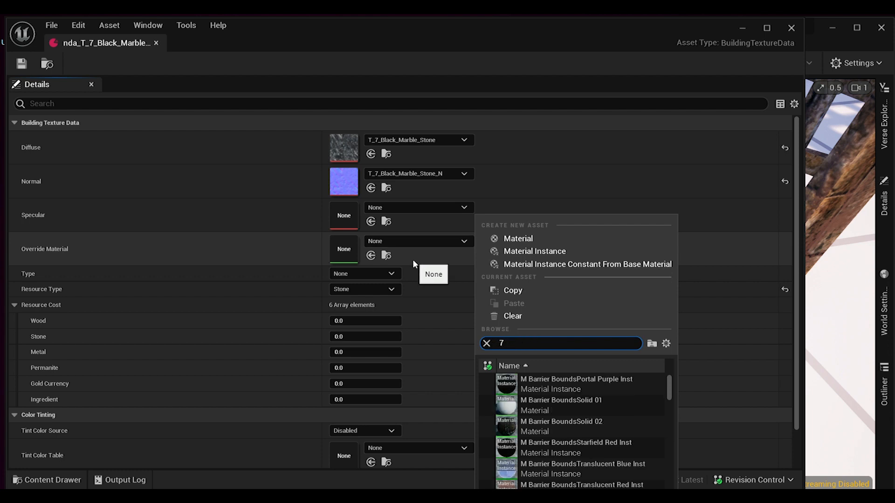
key(BackSpace)
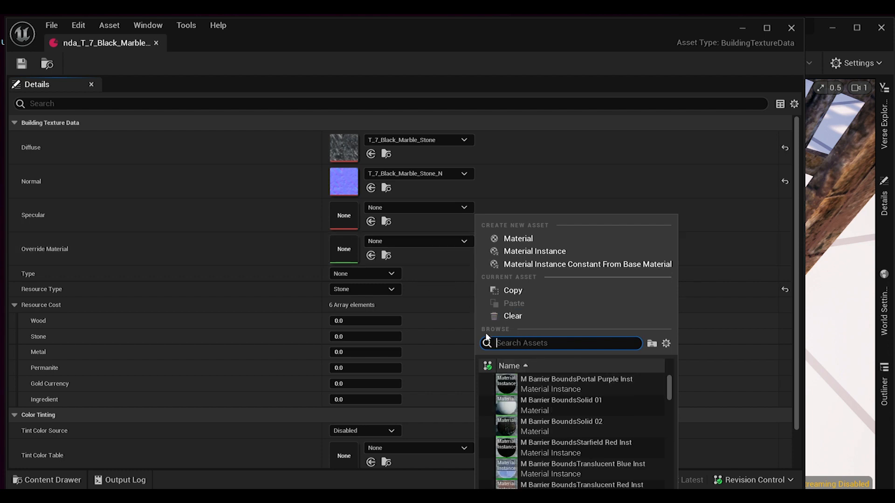
text(T_7_Black_Marble_Stone)
click(495, 390)
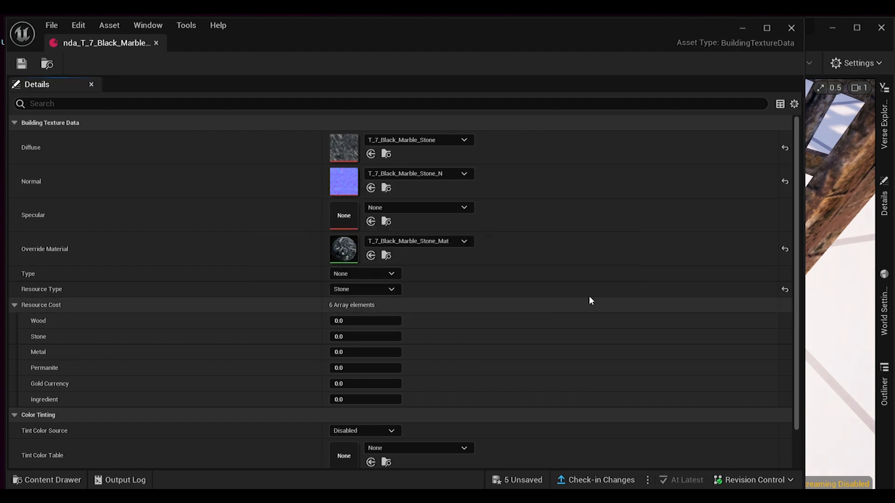
click(792, 28)
Review the floor tile's texture data and instance settings, then lift the tile off the ground
click(884, 198)
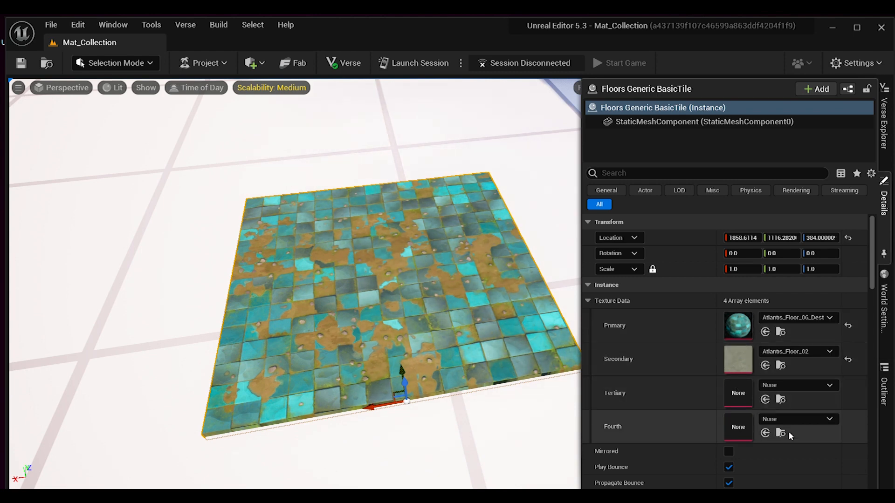
scroll(788, 431, down, 3)
scroll(788, 428, down, 2)
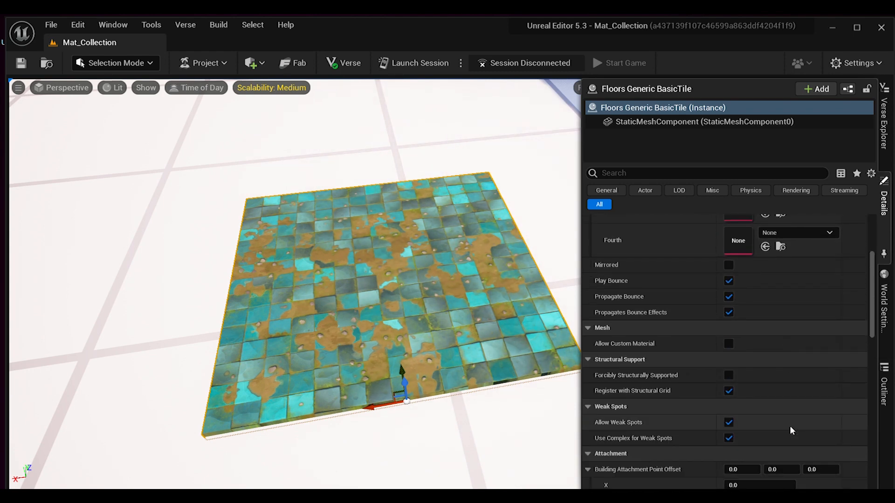
scroll(789, 423, up, 4)
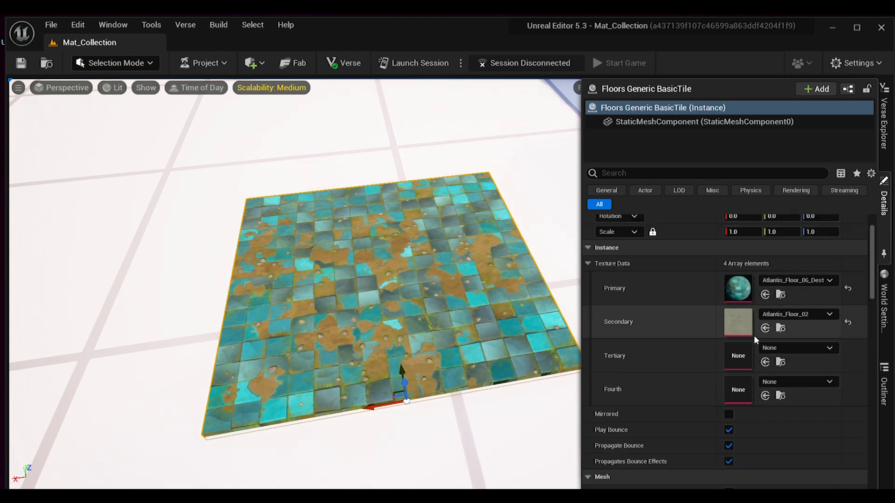
drag(404, 385, 367, 312)
Rotate the floor tile until it stands upright like a wall beside the wooden gates, then return to plain selection mode
click(683, 88)
scroll(432, 245, down, 3)
drag(377, 259, 395, 245)
right_drag(400, 252, 279, 233)
key(d)
key(w)
key(a)
right_drag(423, 287, 394, 308)
key(d)
key(a)
mouse_move(368, 382)
mouse_down()
mouse_move(380, 383)
mouse_move(369, 383)
mouse_up()
key(a)
right_drag(369, 382, 457, 390)
key(s)
key(w)
drag(396, 248, 399, 257)
drag(398, 321, 471, 323)
right_drag(471, 324, 457, 322)
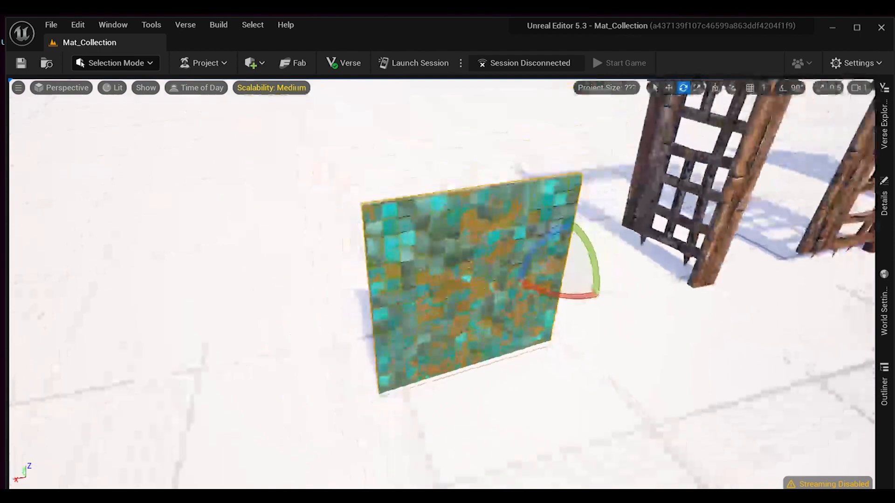
right_drag(420, 385, 446, 374)
drag(491, 314, 527, 331)
click(655, 88)
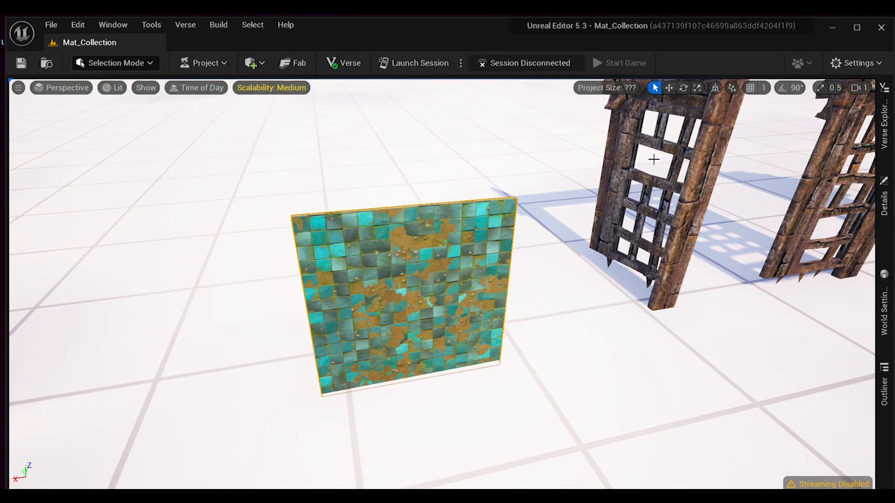
Assign nda_T_7_Black_Marble_Stone as the upright floor tile's Primary texture data
click(887, 197)
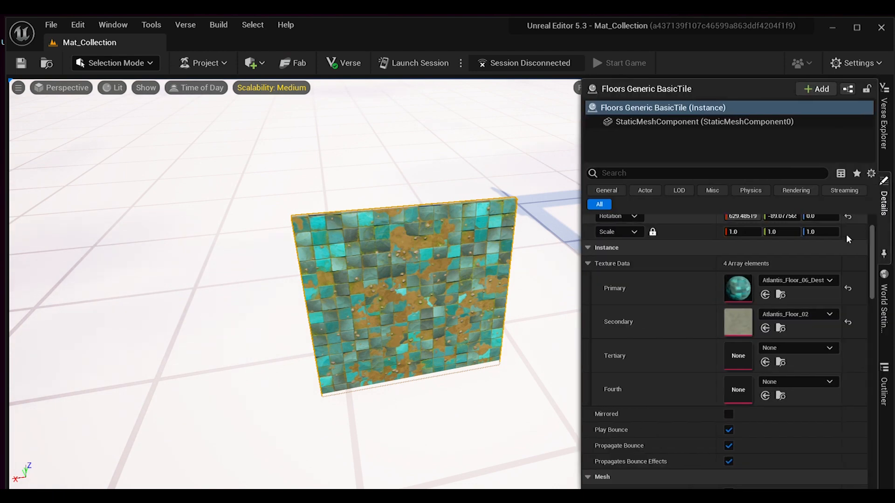
click(788, 276)
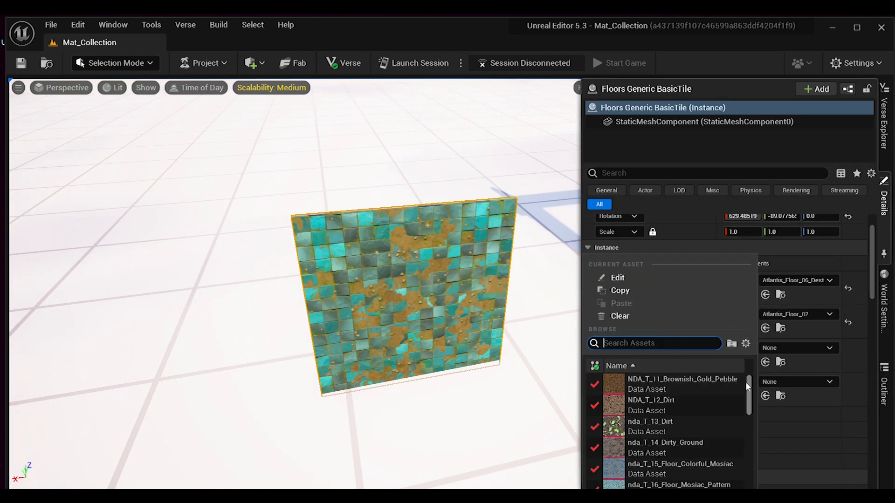
drag(745, 381, 731, 482)
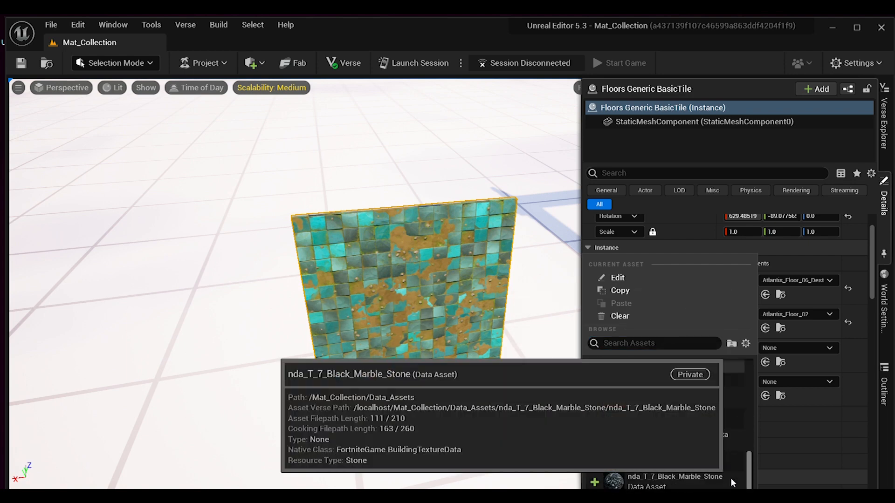
click(626, 480)
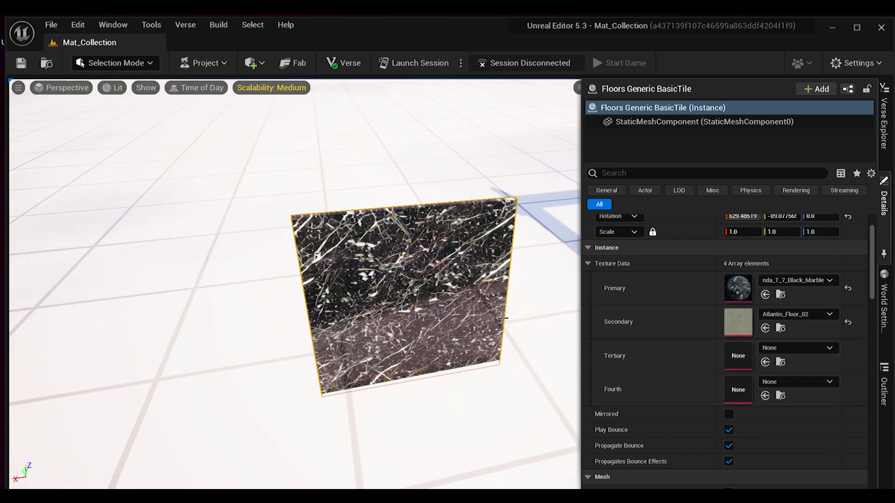
Rotate the black marble tile through different tilt angles to examine how its surface responds to the light
right_drag(489, 258, 482, 281)
key(w)
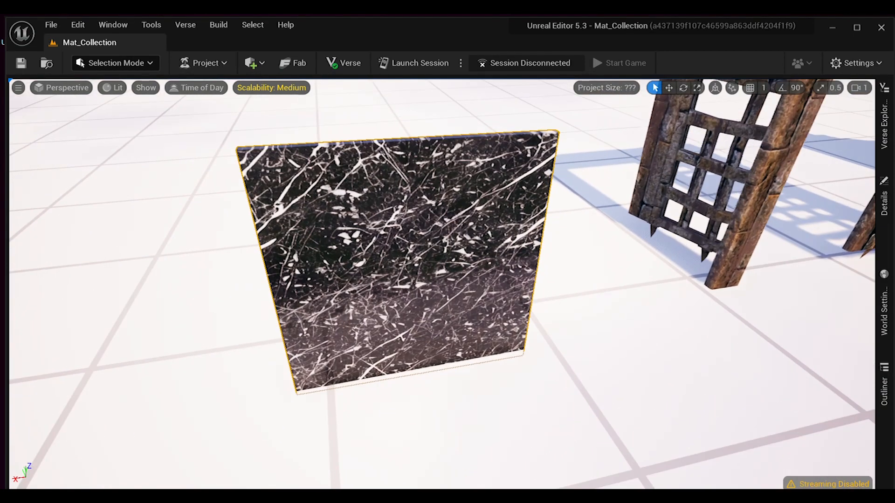
click(683, 88)
drag(564, 231, 555, 354)
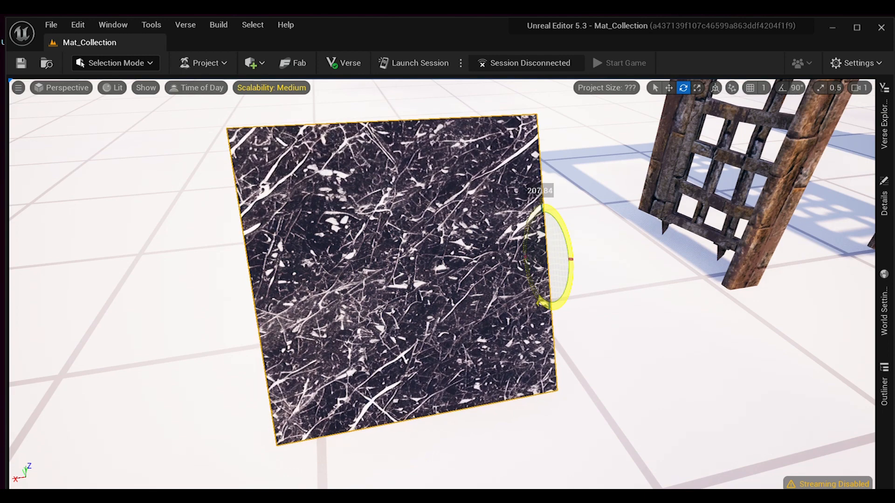
drag(555, 353, 560, 403)
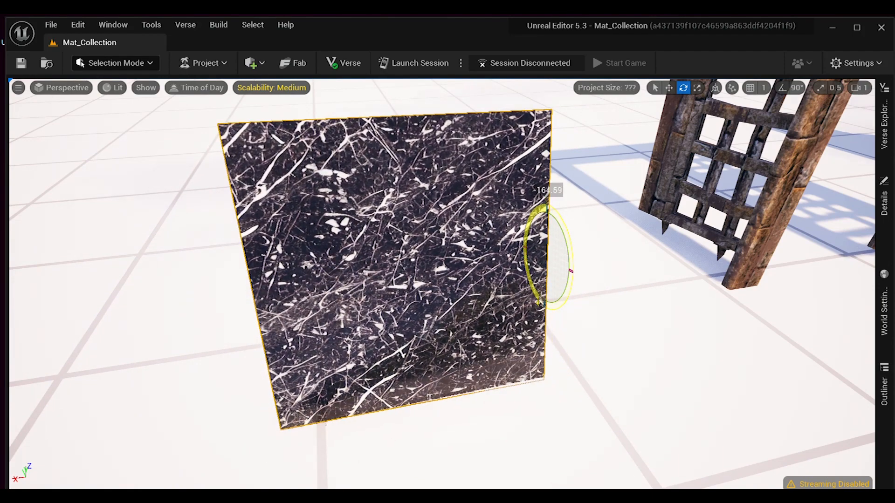
drag(560, 403, 561, 412)
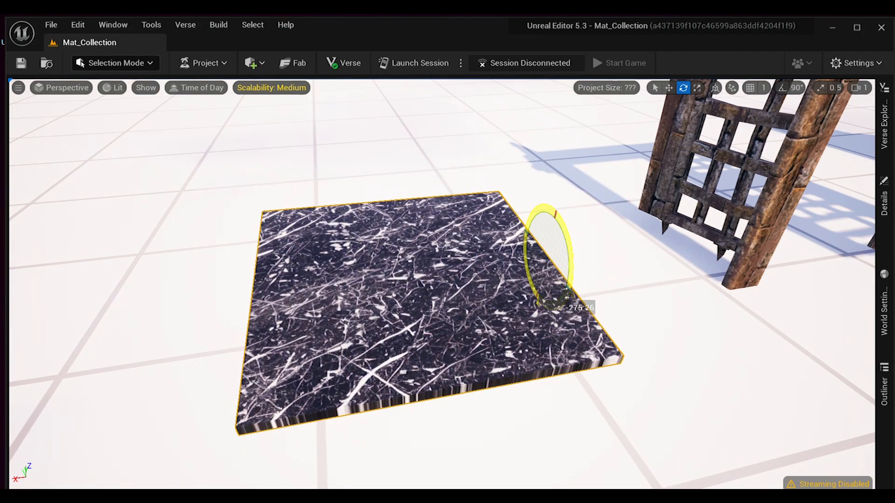